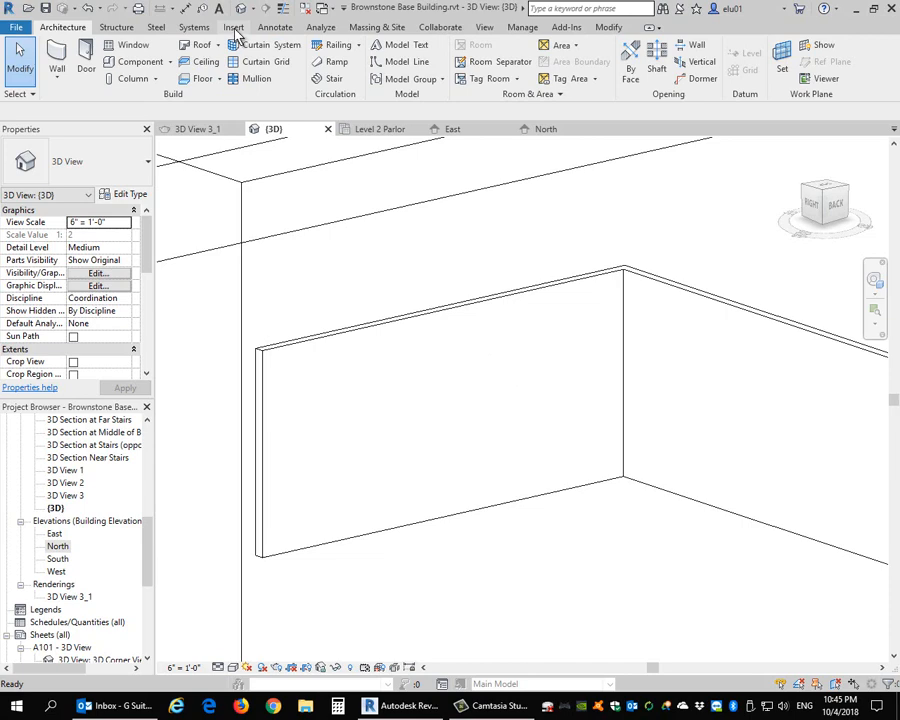
Start loading families and browse the US Imperial library to the Finish Carpentry folder under Profiles
click(233, 27)
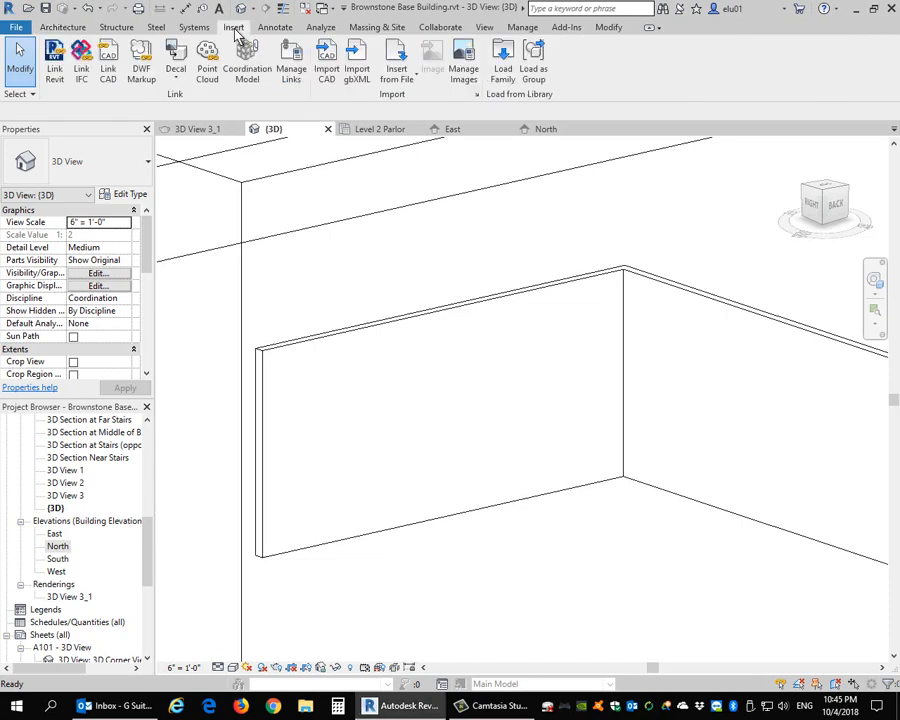
click(503, 62)
click(671, 262)
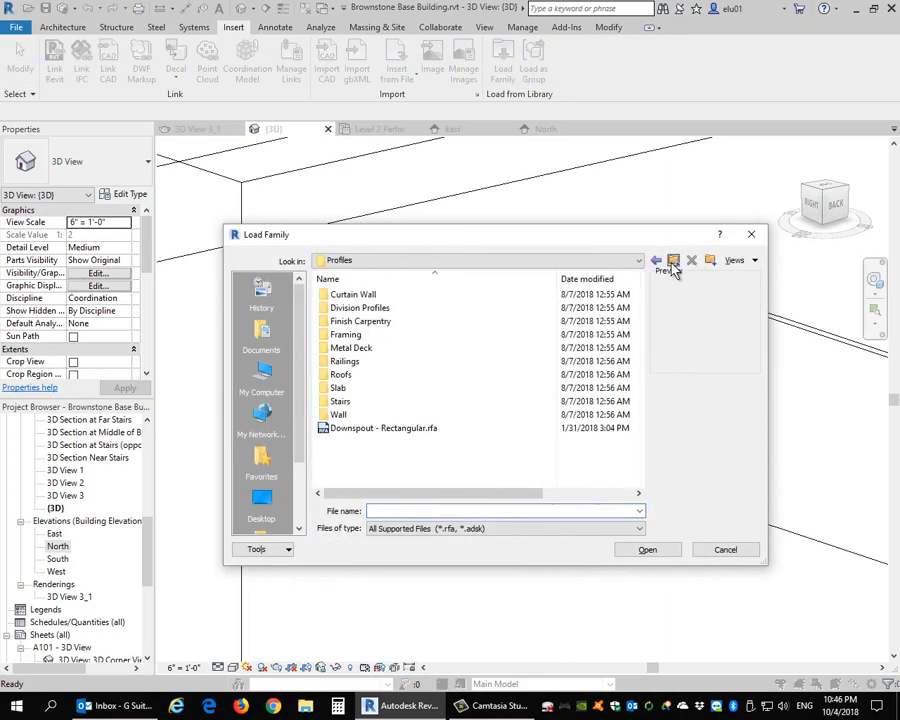
click(671, 262)
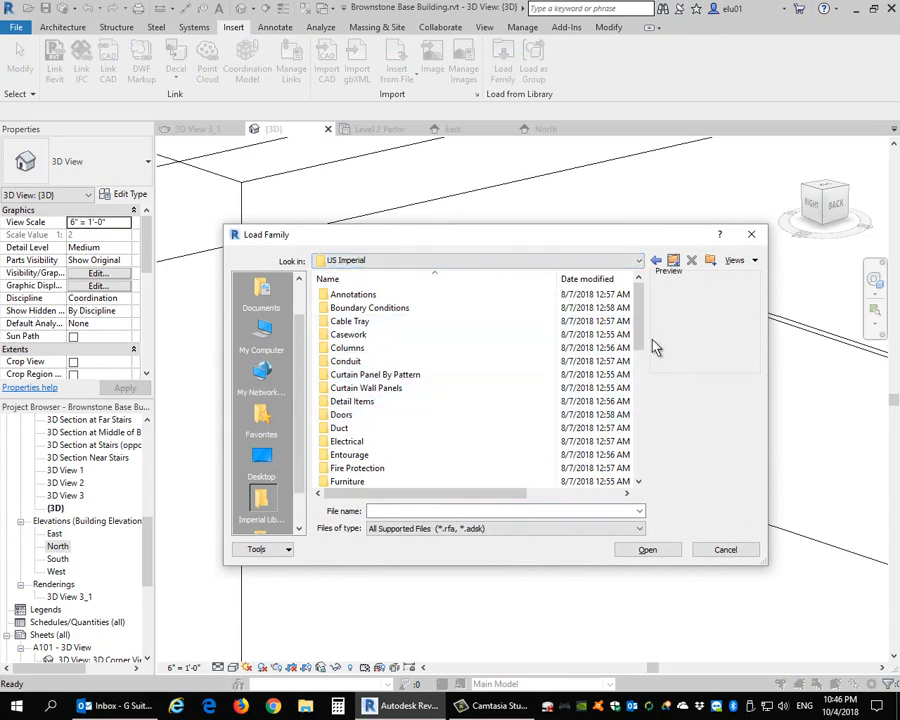
drag(643, 338, 645, 398)
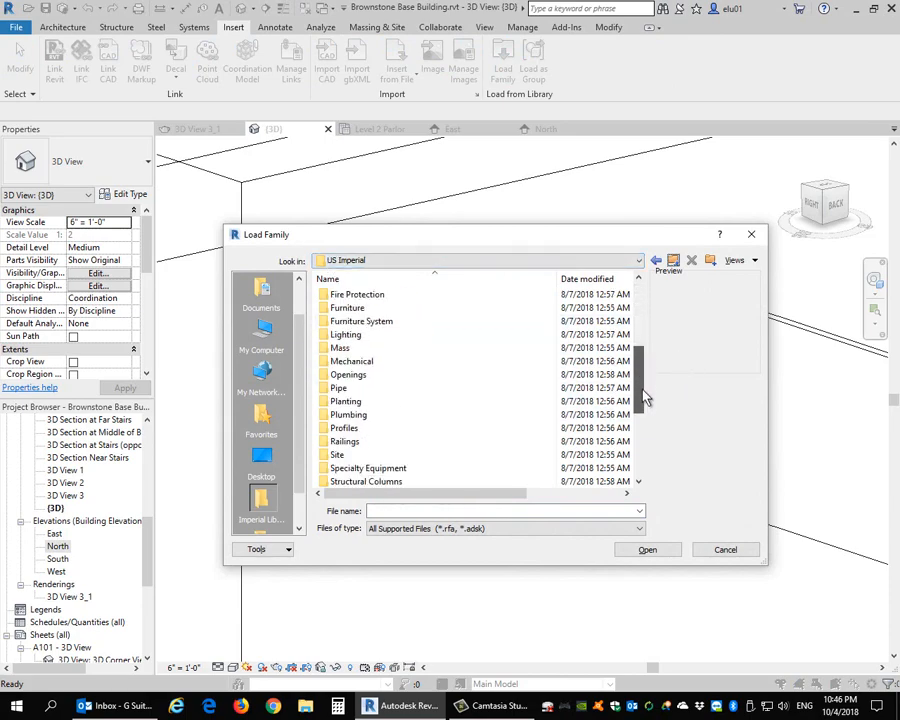
double_click(344, 434)
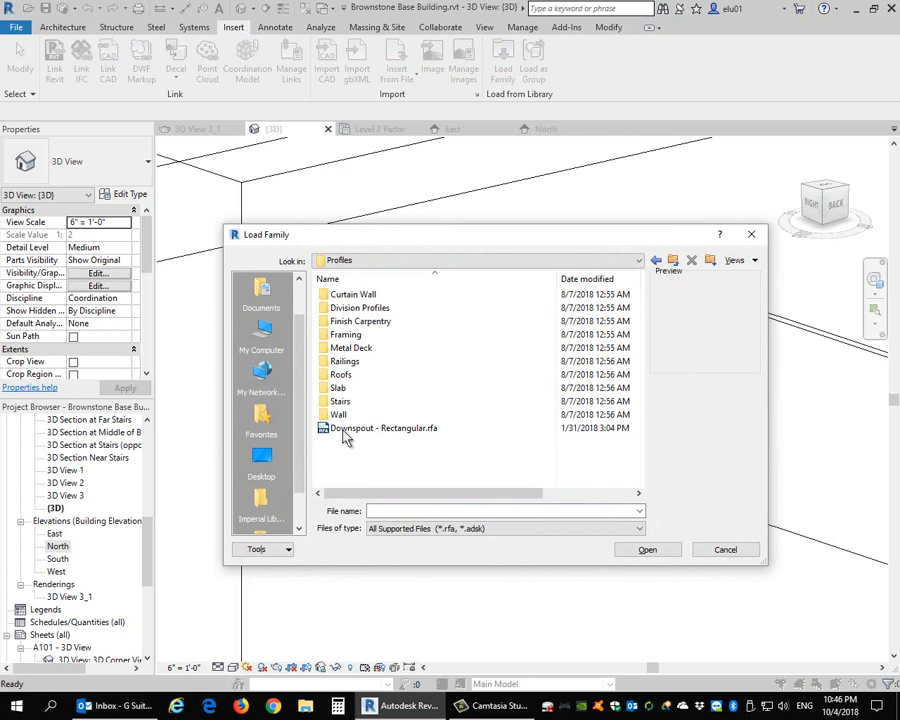
double_click(374, 321)
Load all Finish Carpentry profile families from Base 1.rfa through Scotia.rfa into the project
click(346, 294)
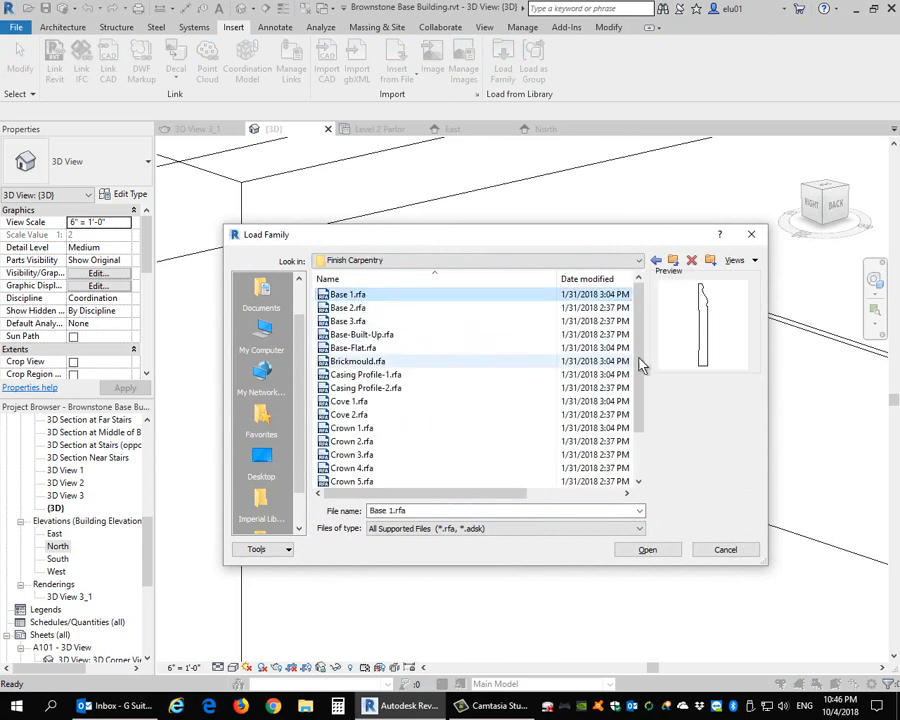
drag(640, 346, 643, 416)
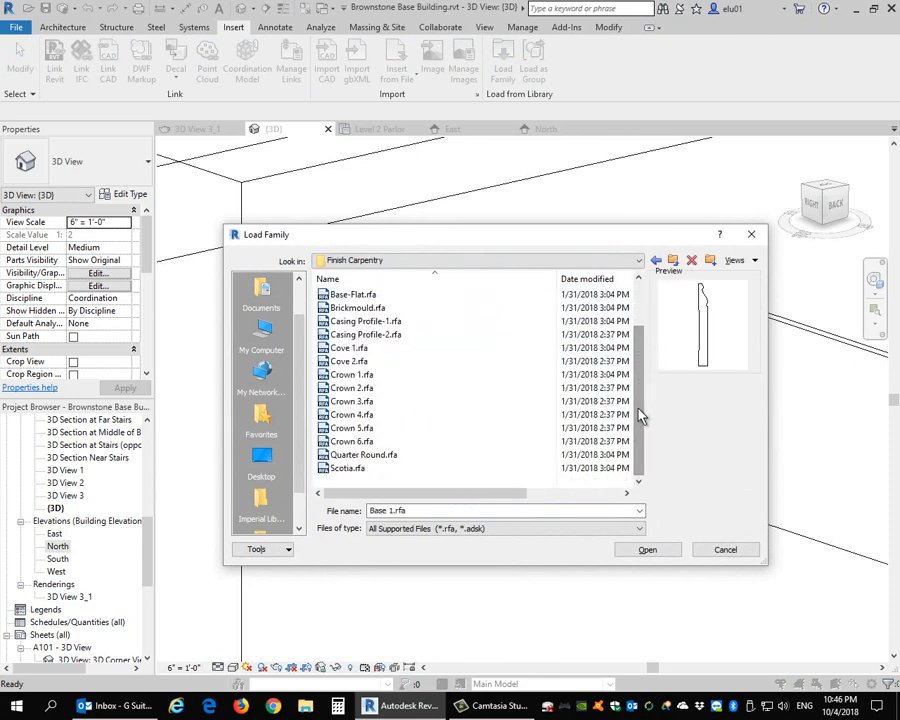
shift+click(347, 470)
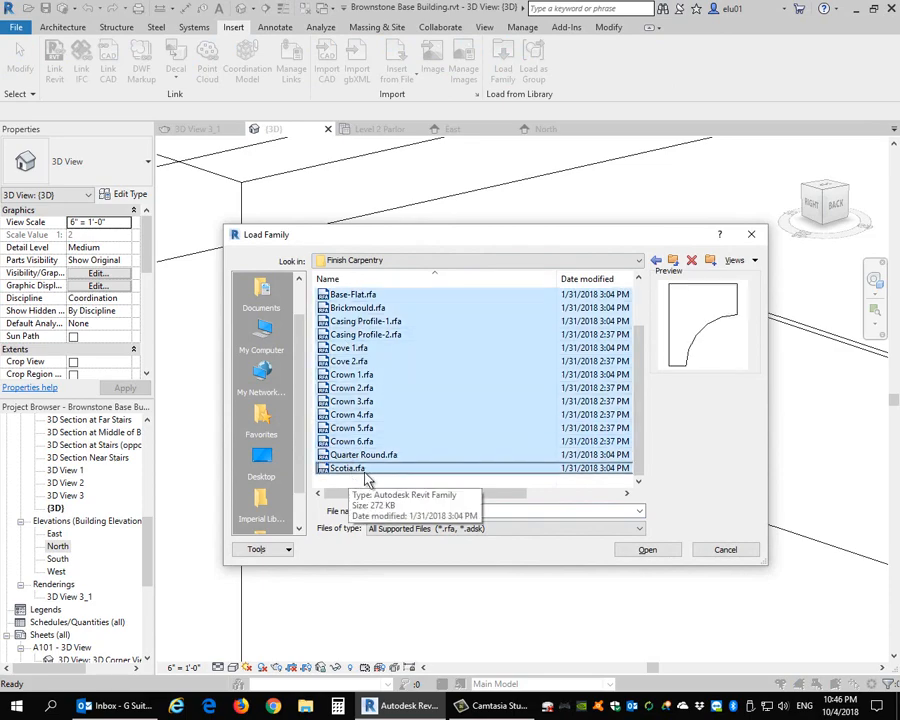
click(666, 556)
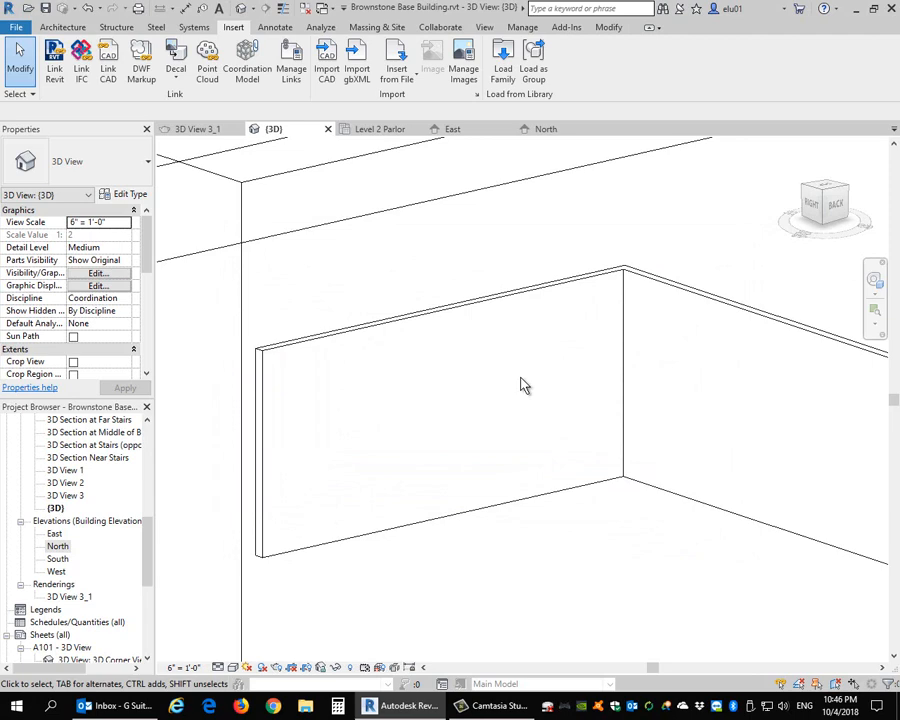
Place a horizontal wall sweep of type Wainscot along the lower part of the long wall
click(62, 27)
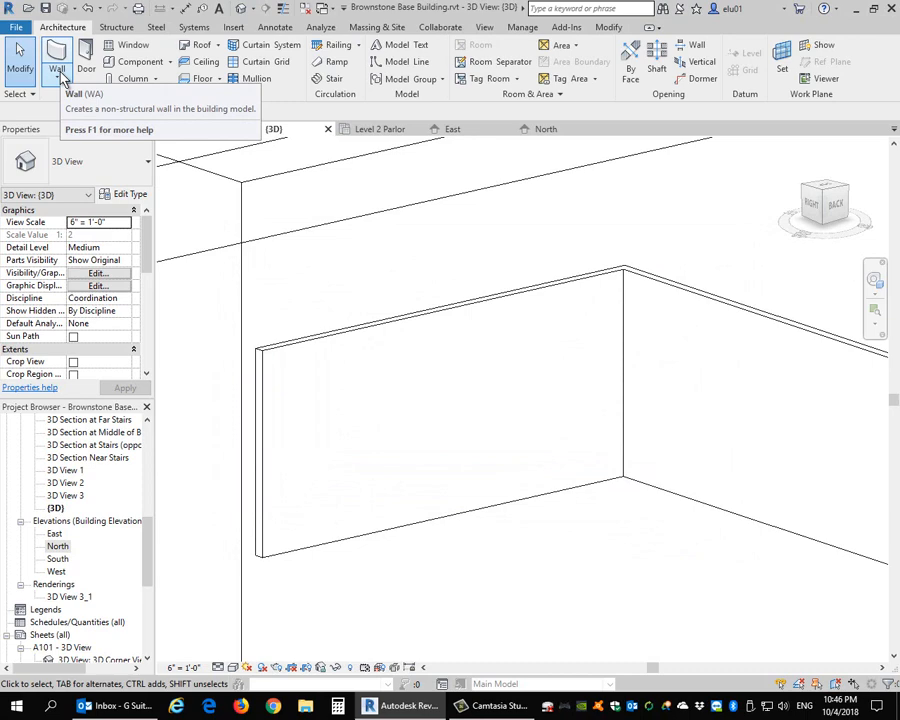
click(63, 78)
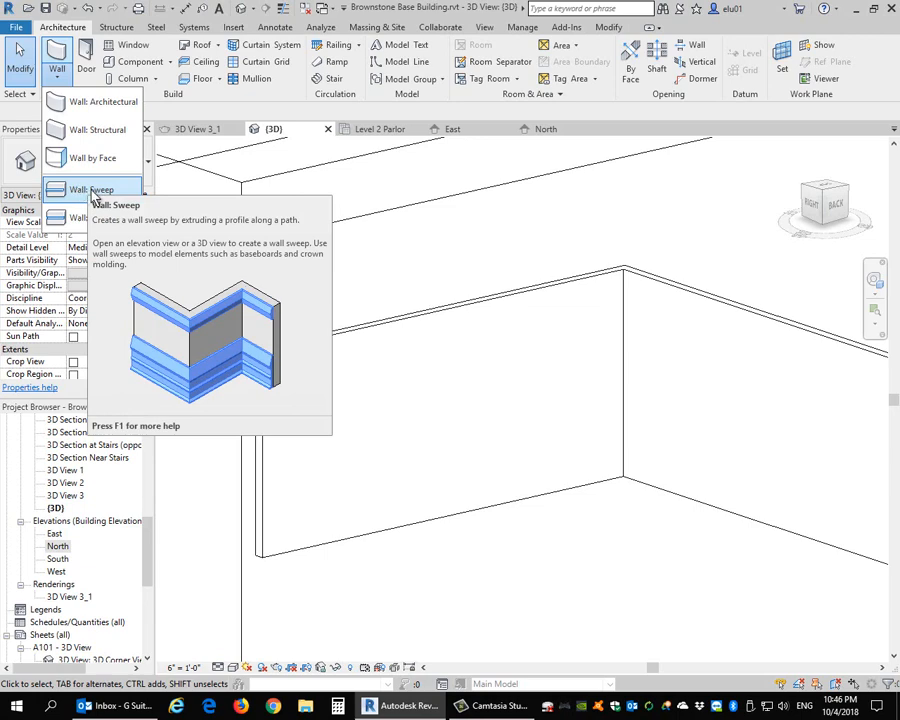
click(80, 190)
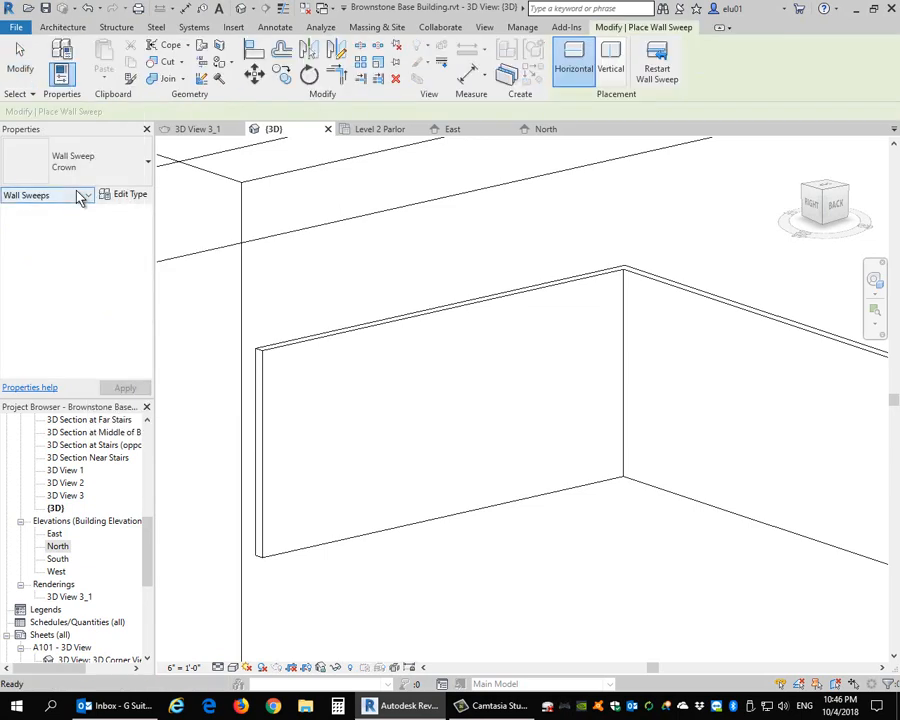
click(141, 170)
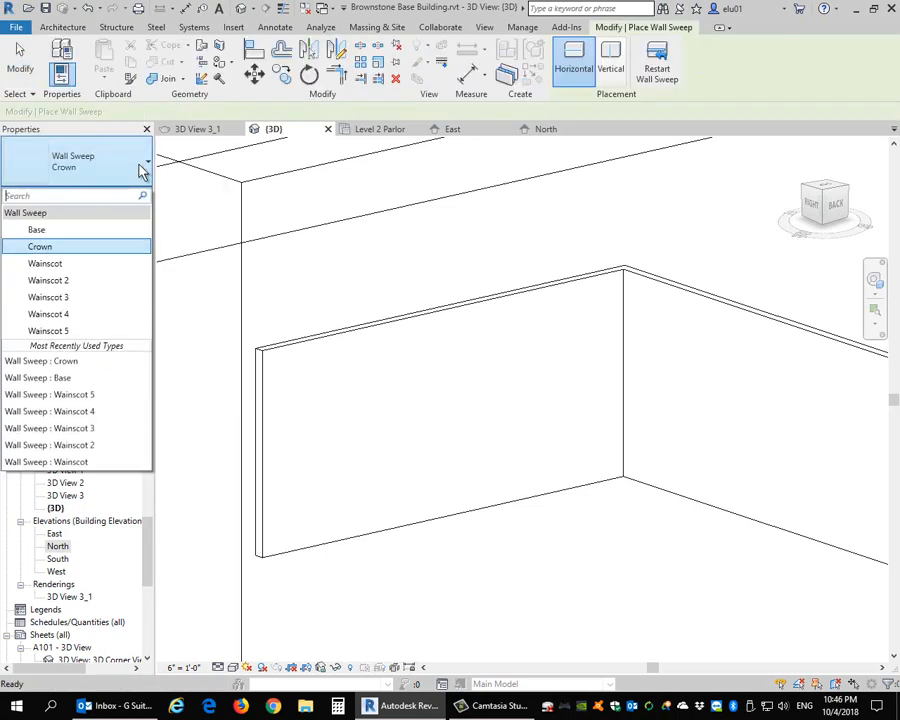
click(95, 264)
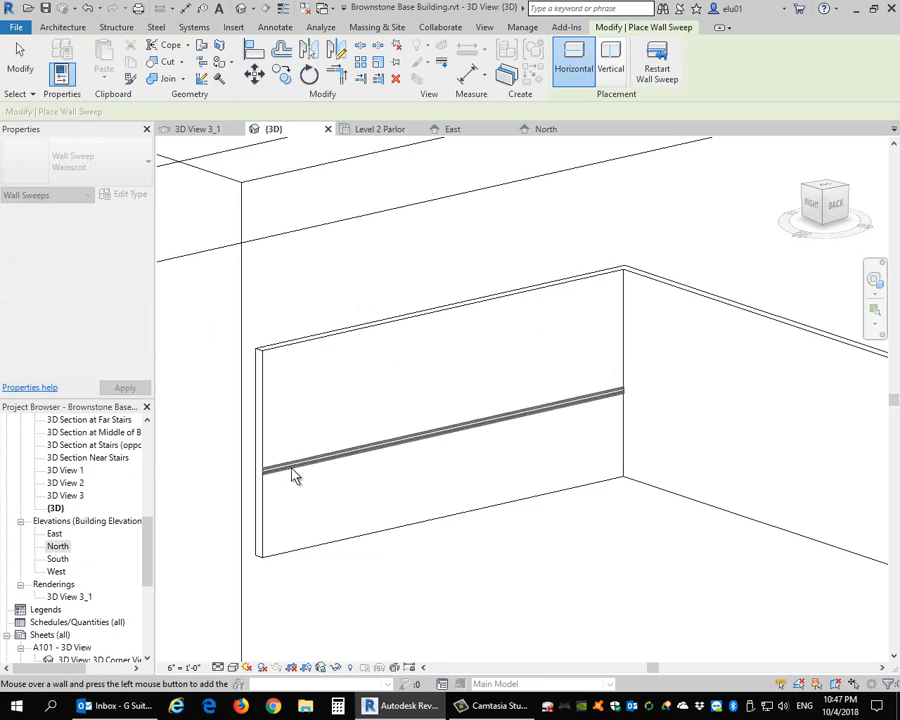
scroll(293, 476, up, 3)
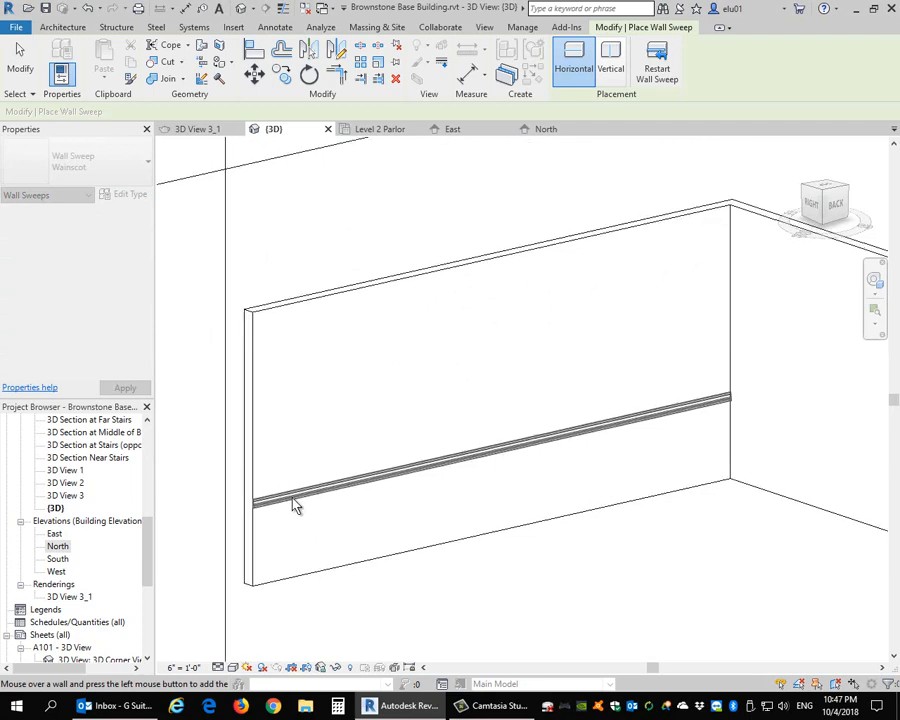
click(293, 497)
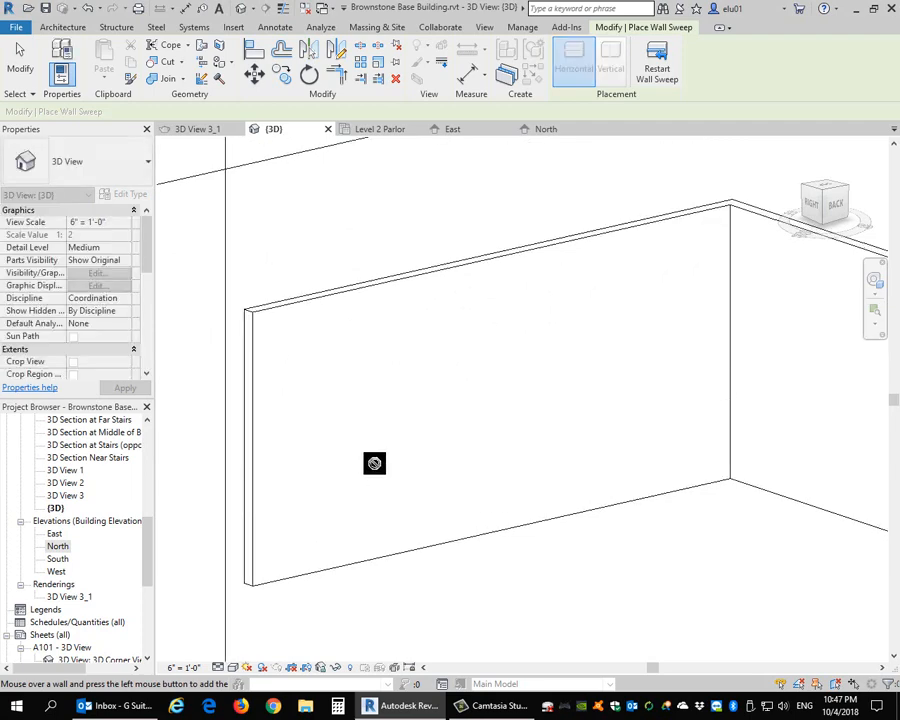
key(Escape)
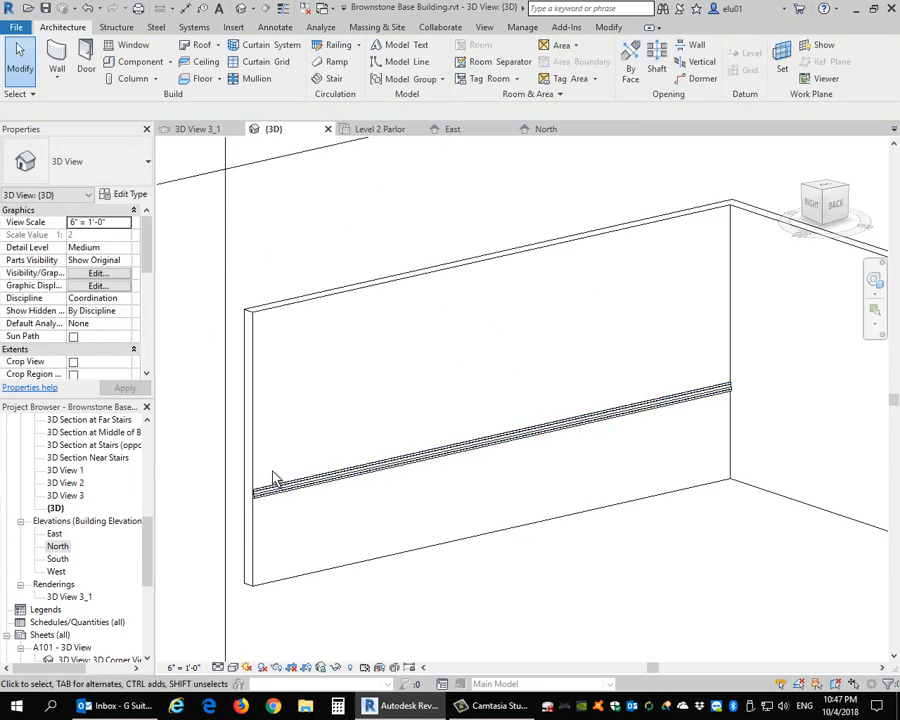
Move the horizontal wainscot sweep down the wall to about 2' 5" above Level 3
scroll(330, 512, up, 5)
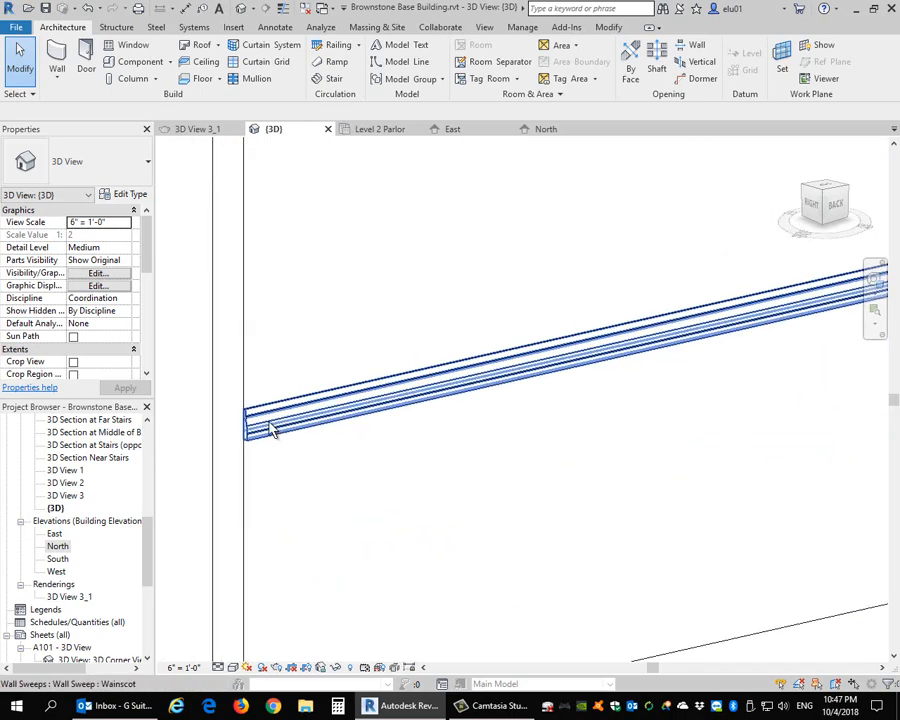
scroll(250, 426, up, 1)
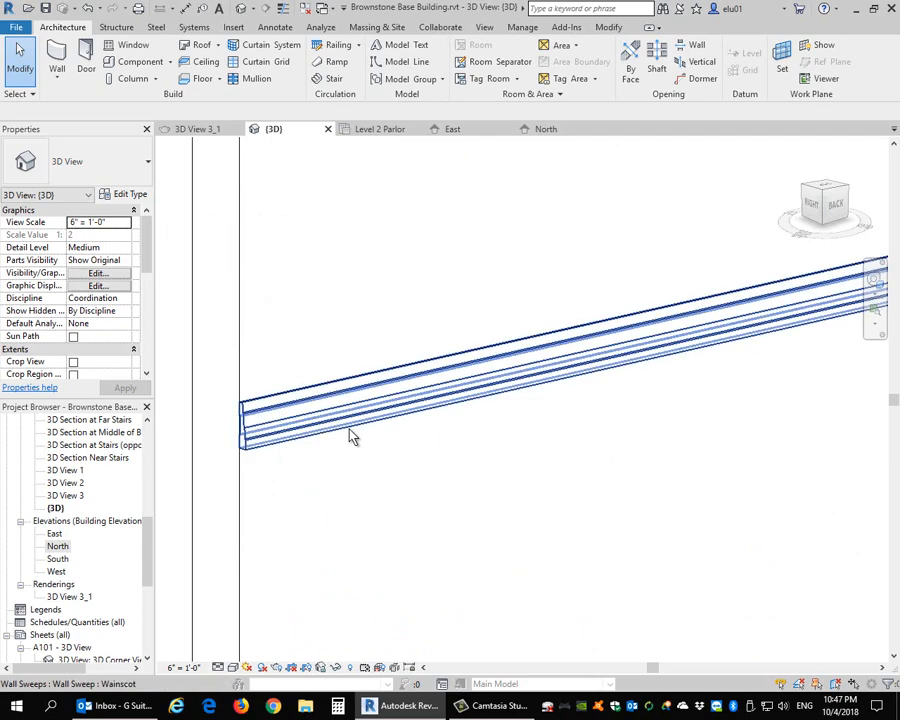
scroll(348, 428, down, 4)
middle_drag(566, 410, 350, 443)
scroll(620, 432, down, 3)
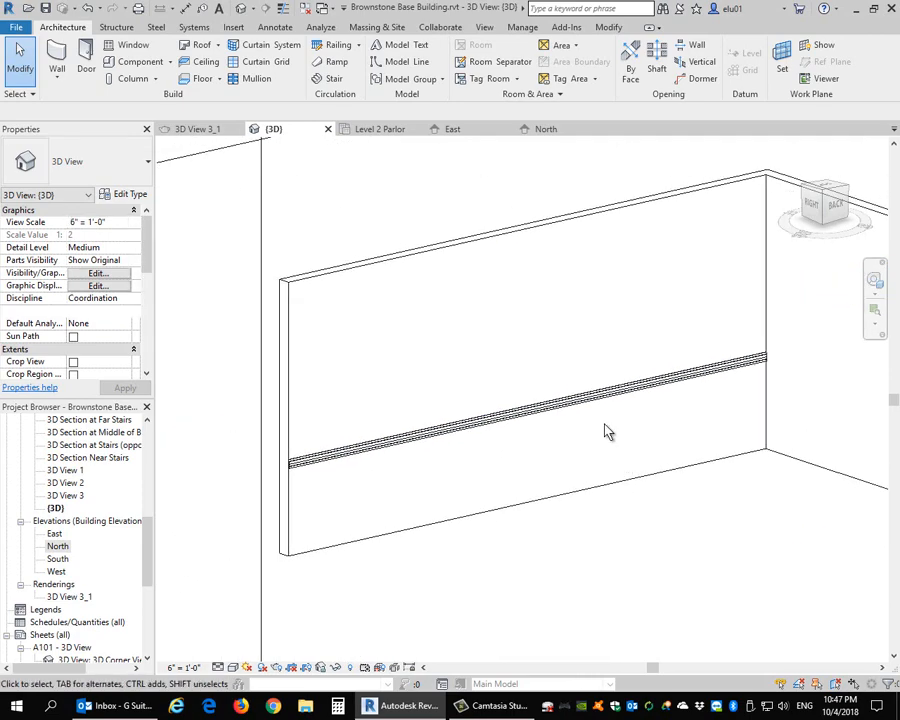
click(573, 399)
drag(573, 399, 584, 426)
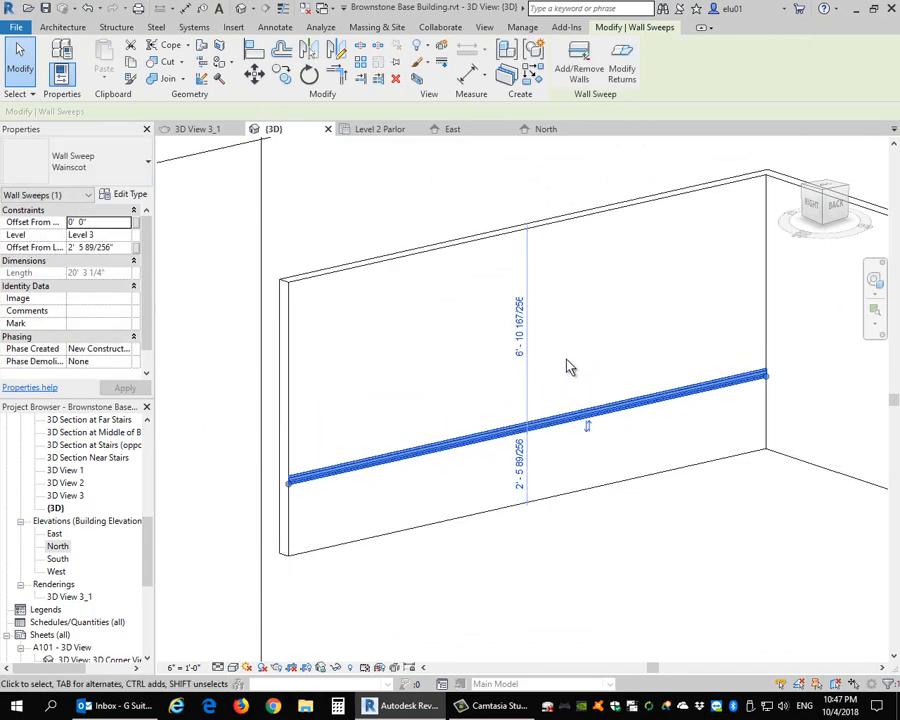
Place a vertical Wainscot wall sweep on the same wall, crossing the horizontal one near the wall's free end
click(62, 27)
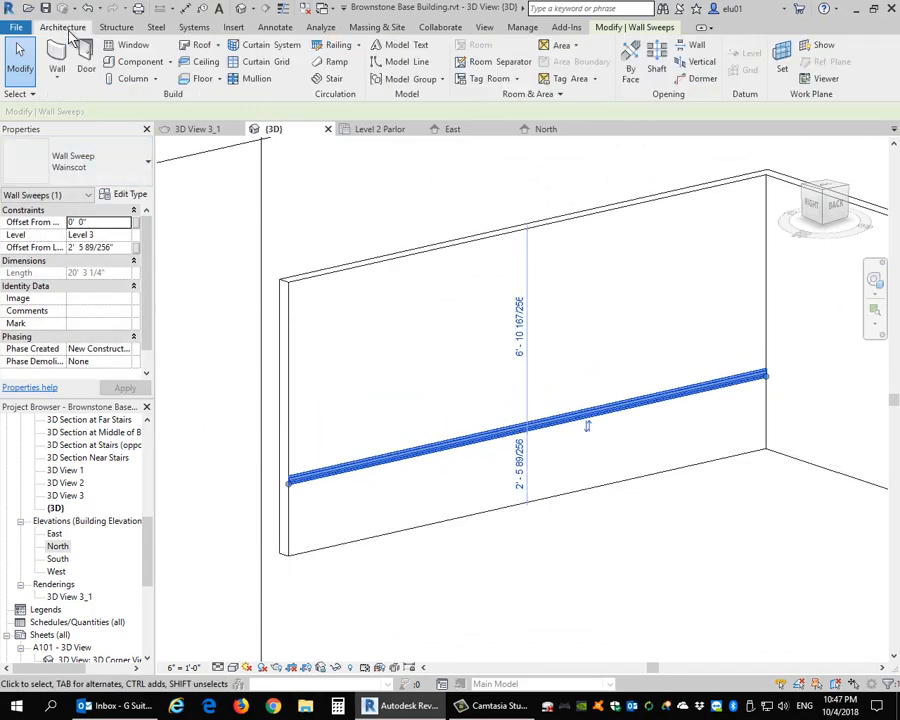
click(57, 70)
click(82, 192)
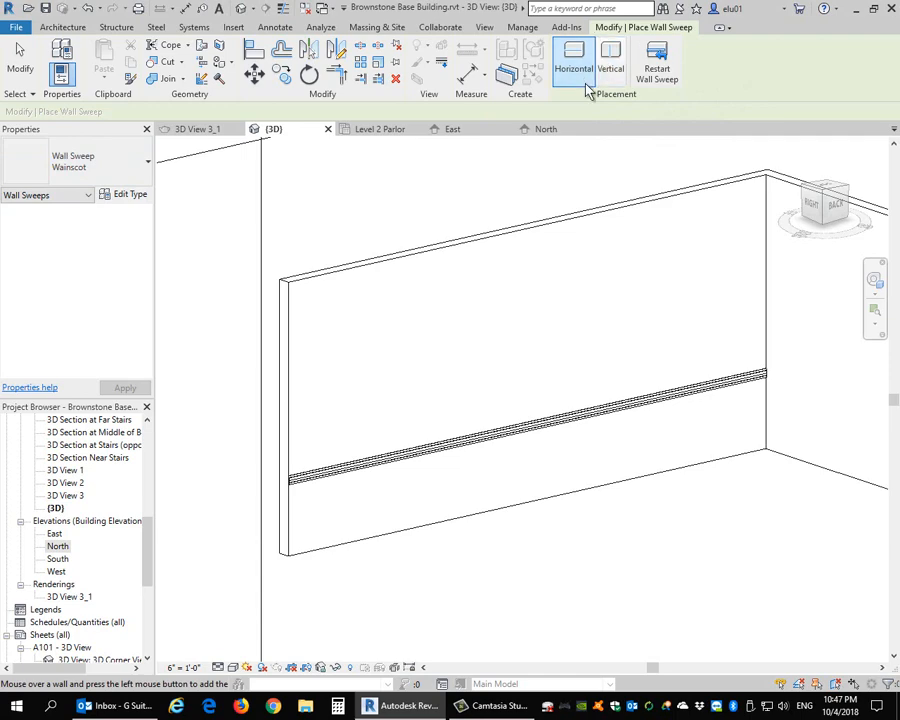
click(612, 62)
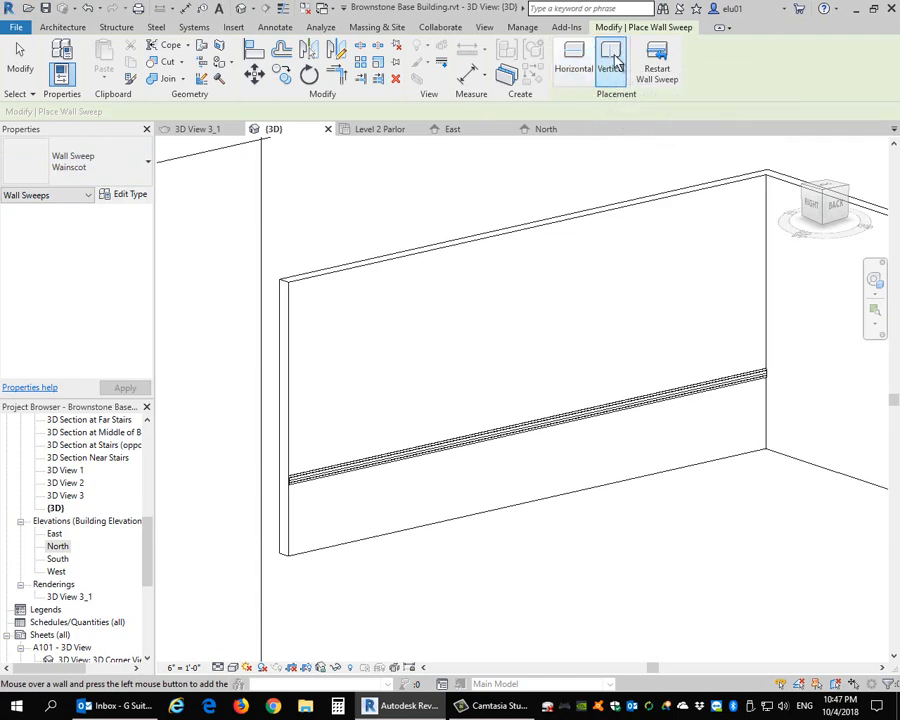
click(421, 267)
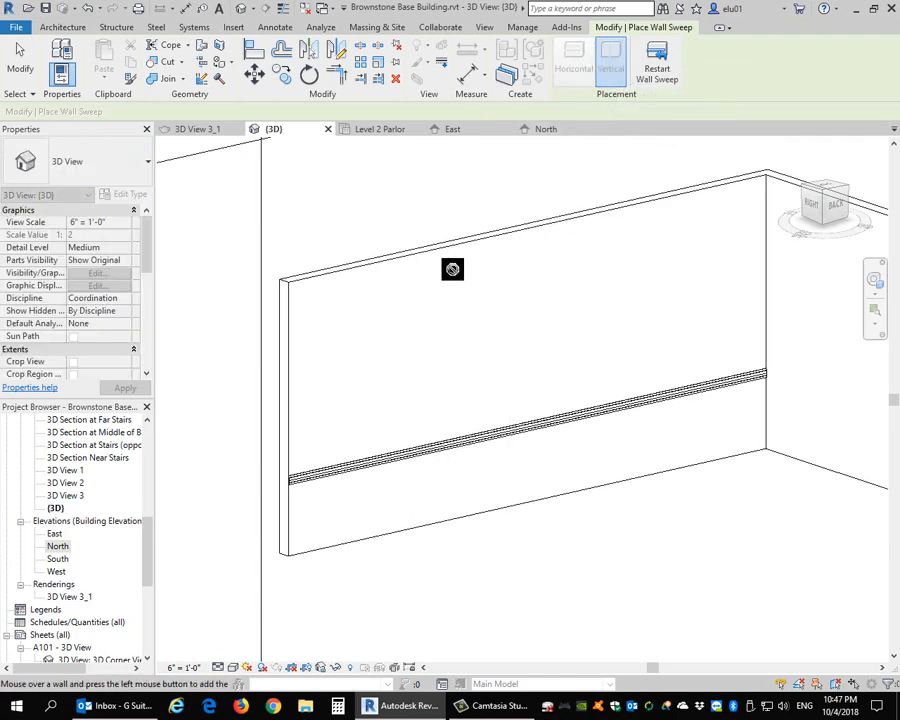
key(Escape)
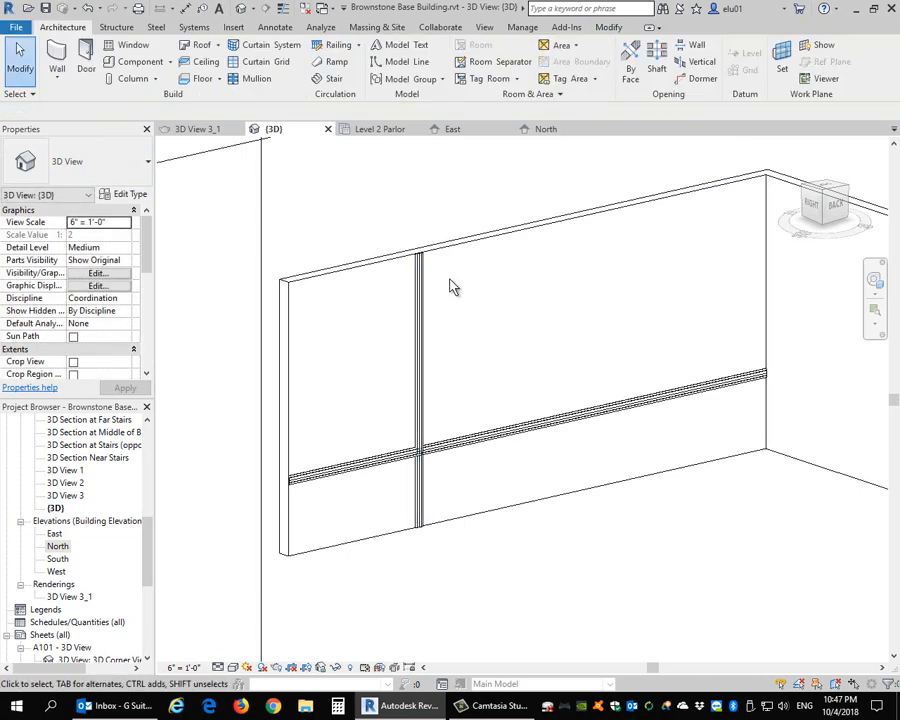
Examine where the vertical and horizontal sweeps cross and the moulding profile at the horizontal sweep's free end
scroll(478, 338, up, 5)
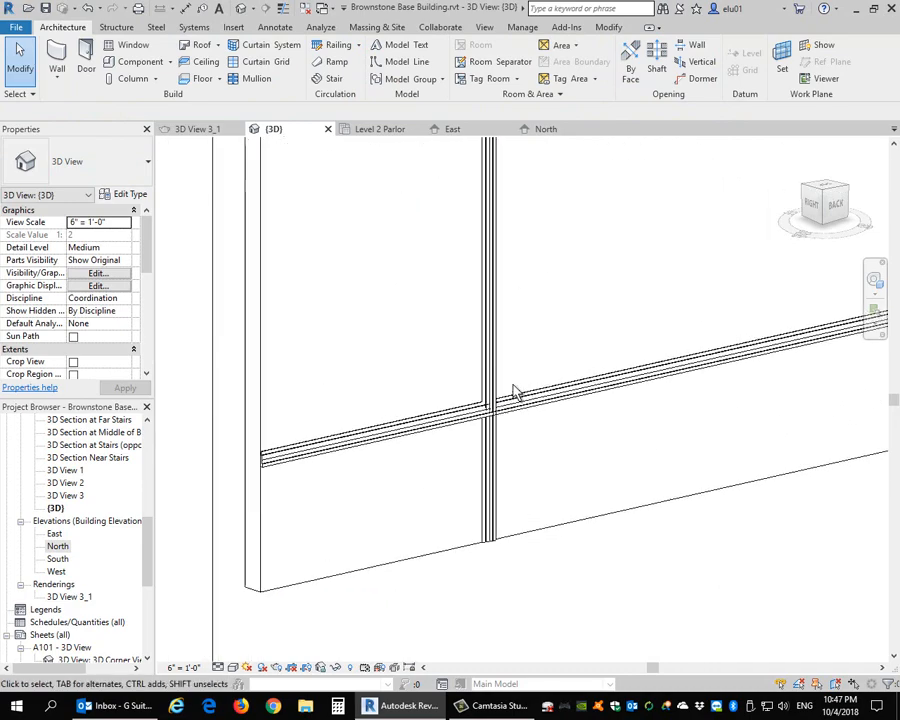
scroll(521, 383, down, 1)
scroll(521, 383, down, 4)
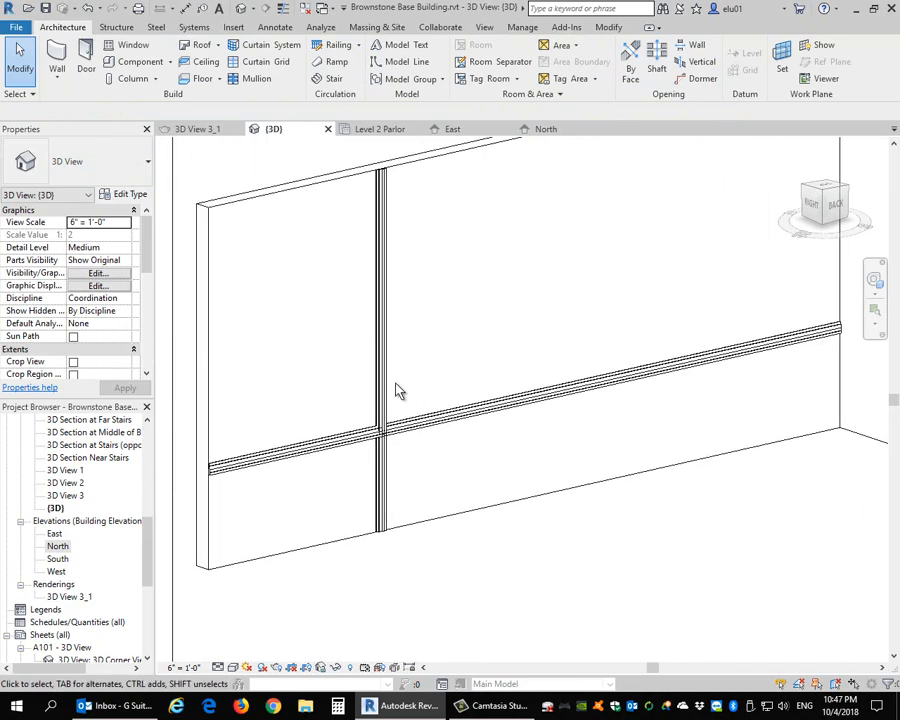
scroll(390, 399, down, 2)
scroll(382, 428, up, 5)
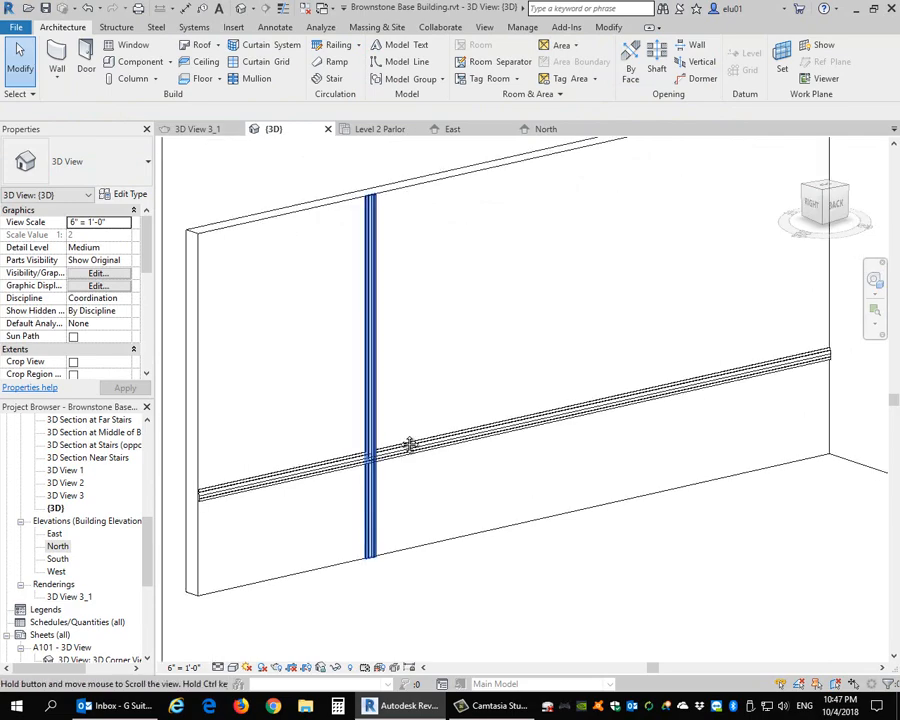
scroll(314, 467, up, 4)
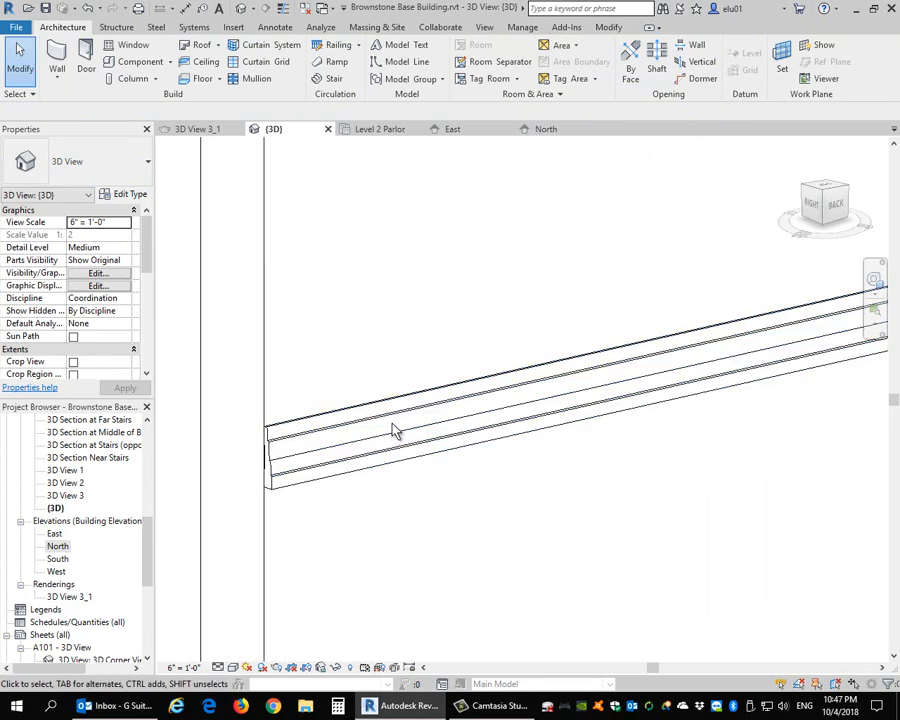
scroll(402, 421, down, 3)
middle_drag(514, 395, 336, 403)
Duplicate the horizontal sweep's Wainscot type as "EL Wainscot 1"
click(330, 415)
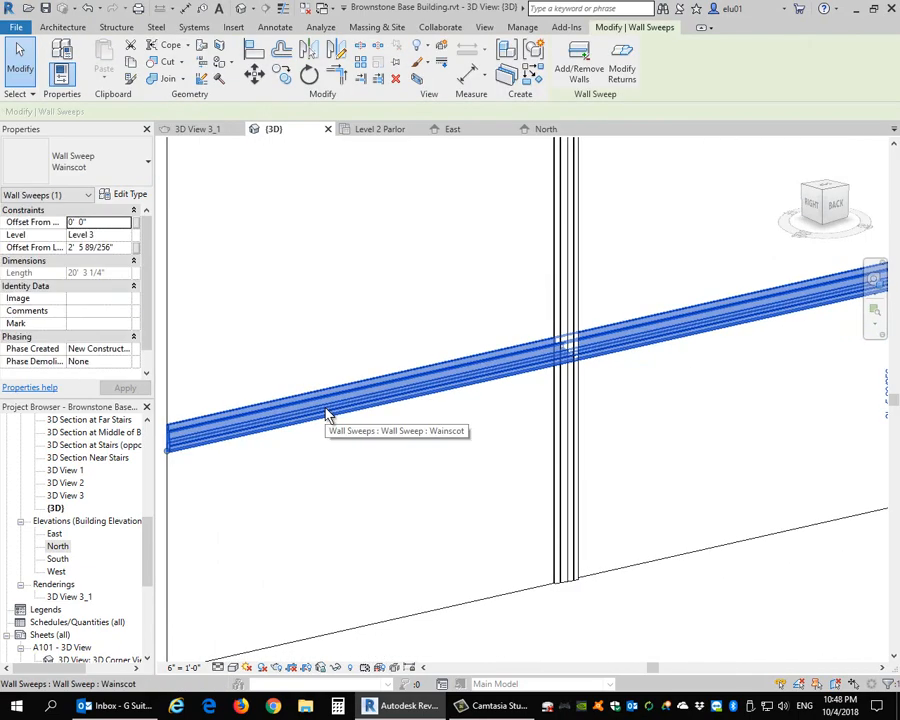
click(128, 196)
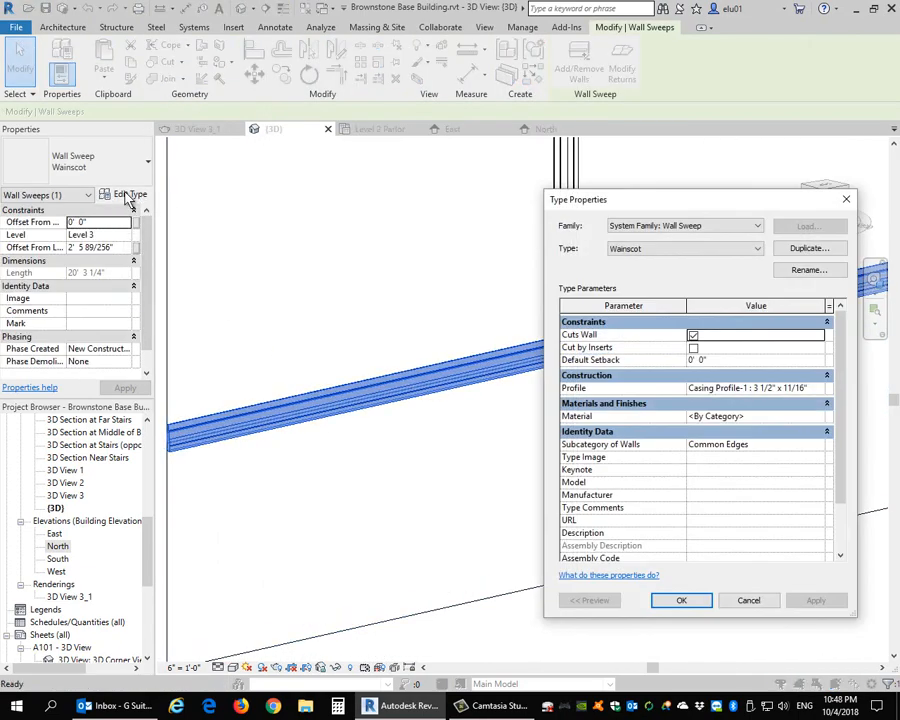
click(807, 249)
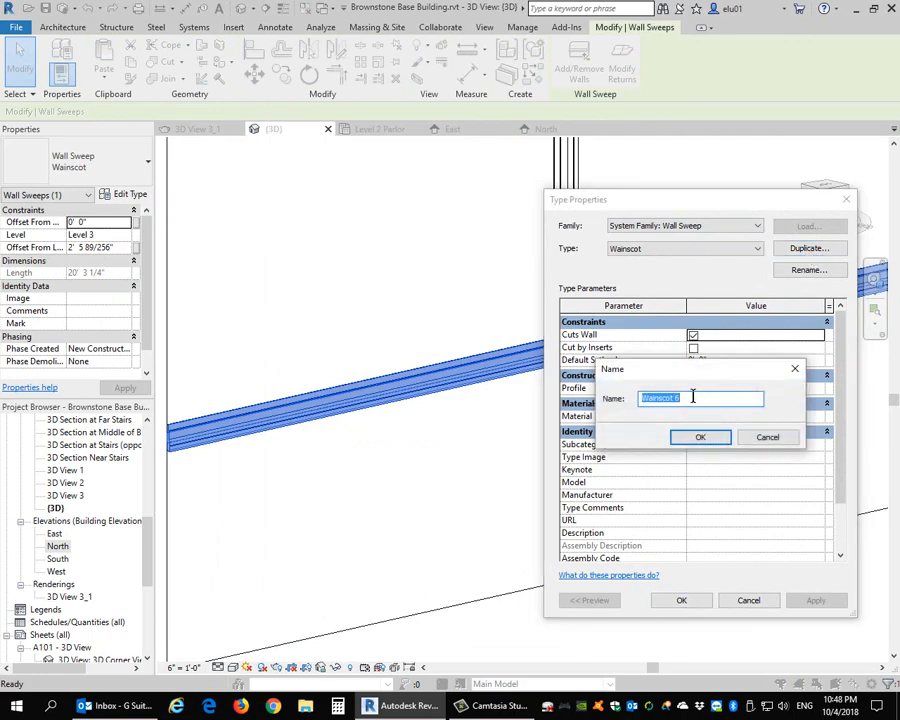
text(El)
text(Wainscot 1)
click(715, 440)
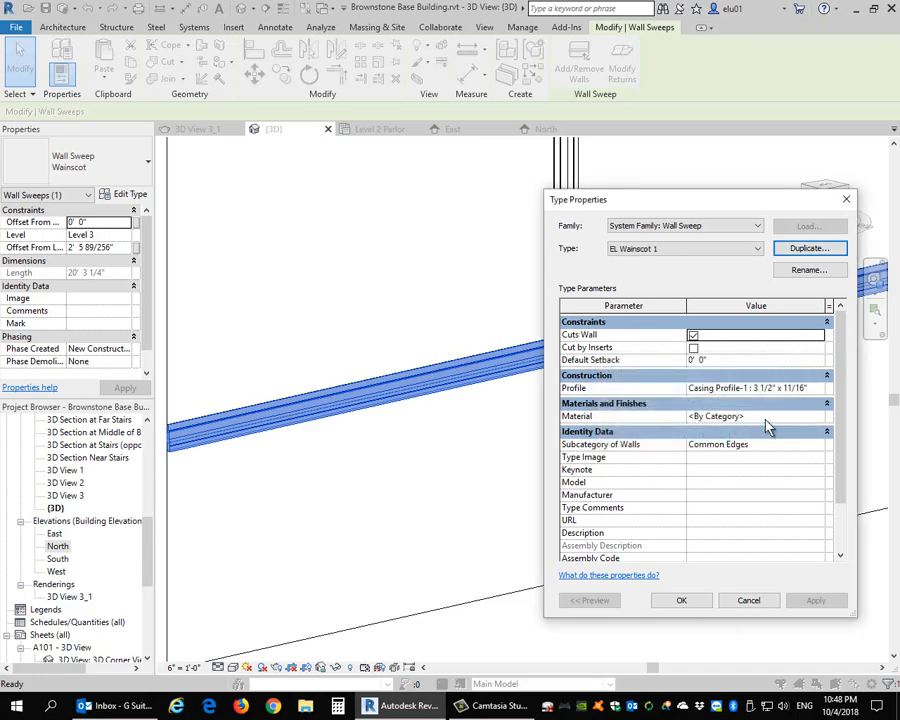
Set the EL Wainscot 1 type's profile to Base 1 : 3 1/2" x 5/8"
click(793, 390)
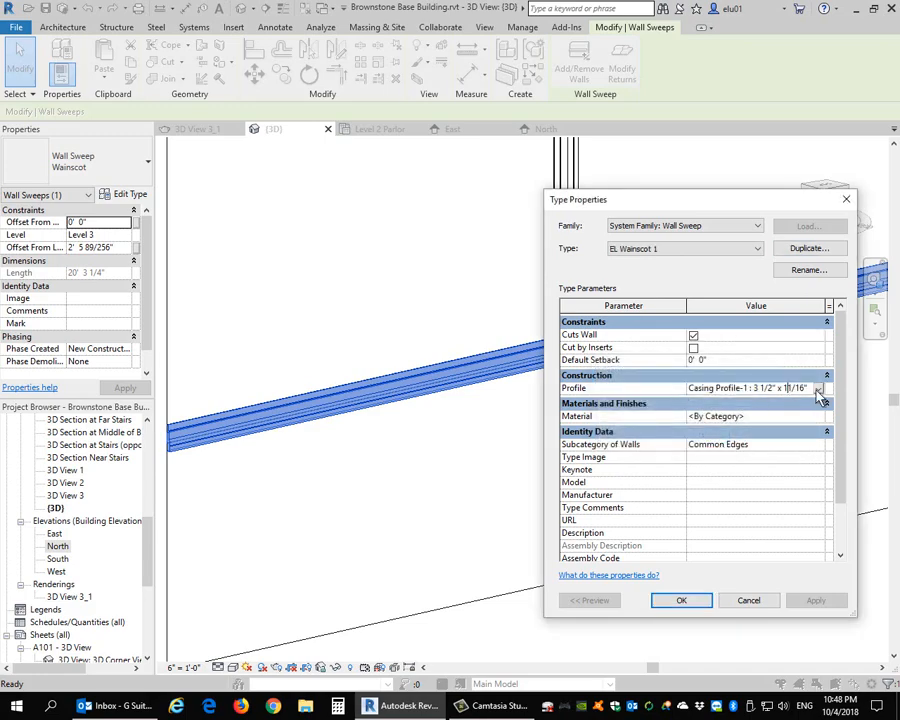
click(818, 388)
drag(848, 432, 846, 460)
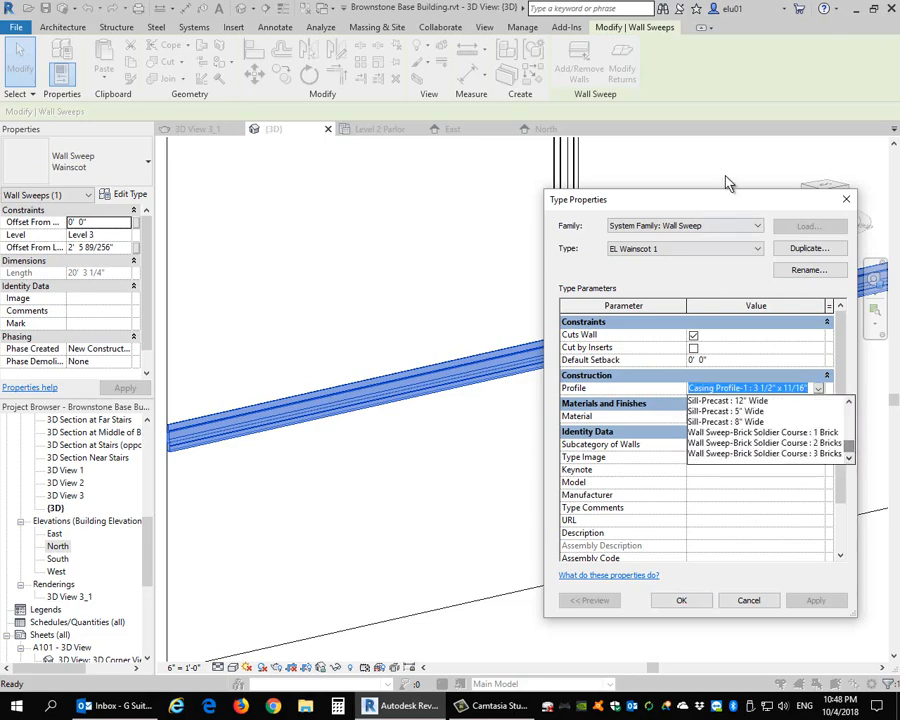
click(748, 210)
drag(746, 203, 631, 175)
click(703, 359)
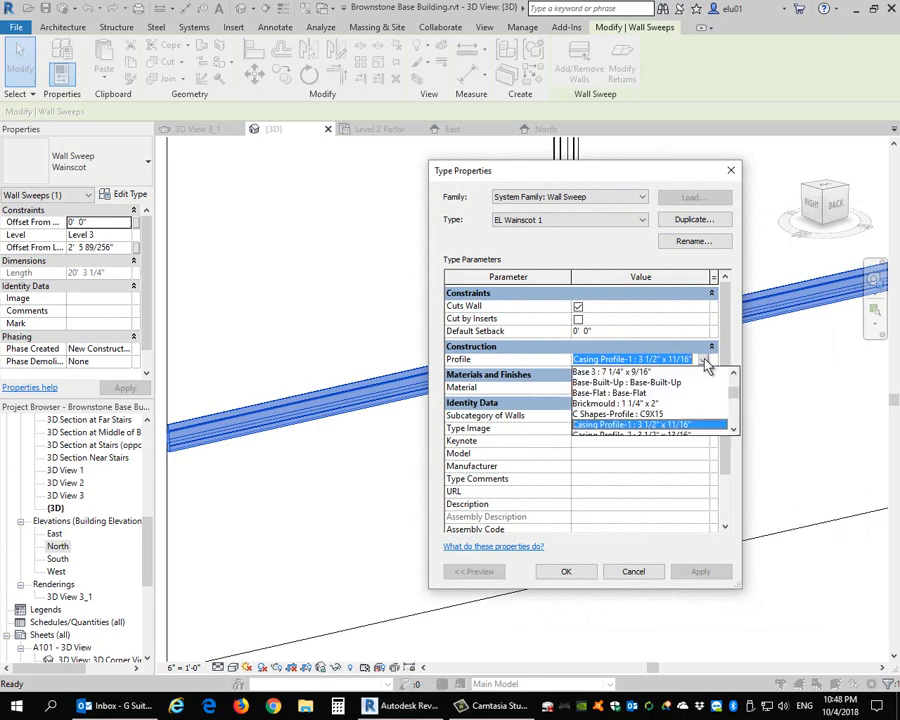
drag(736, 397, 738, 386)
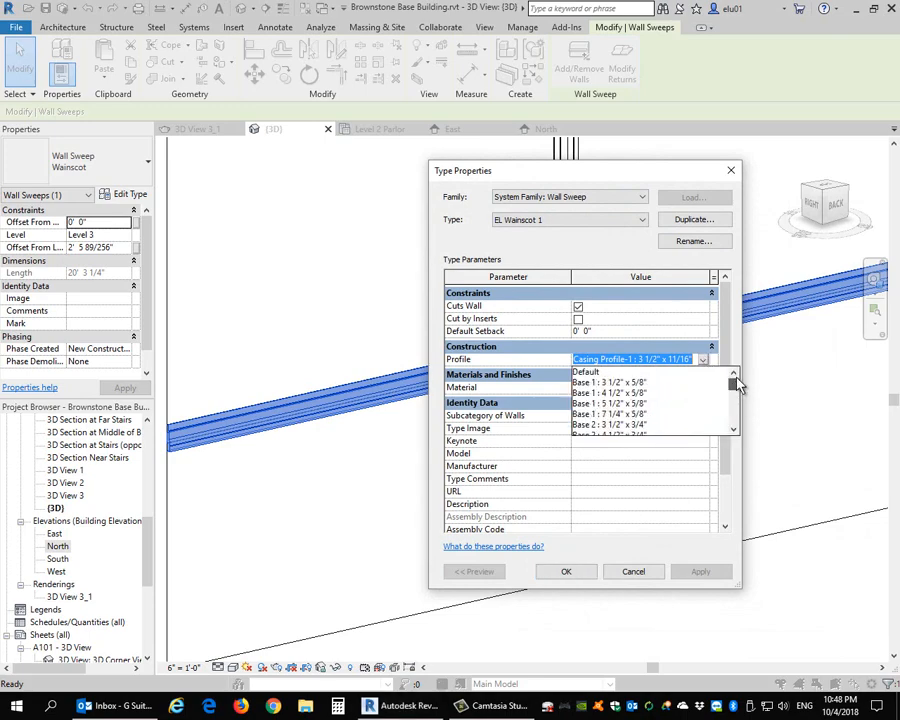
click(615, 382)
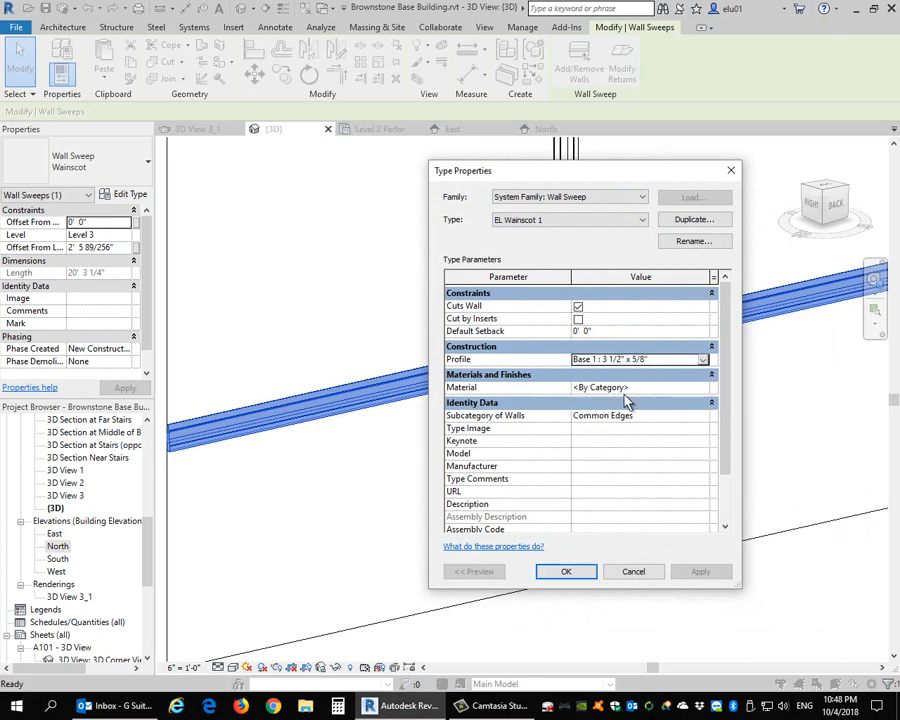
Look through the available profiles, set EL Wainscot 1 back to Casing Profile-1 : 3 1/2" x 11/16", and accept the type properties
click(705, 359)
click(736, 428)
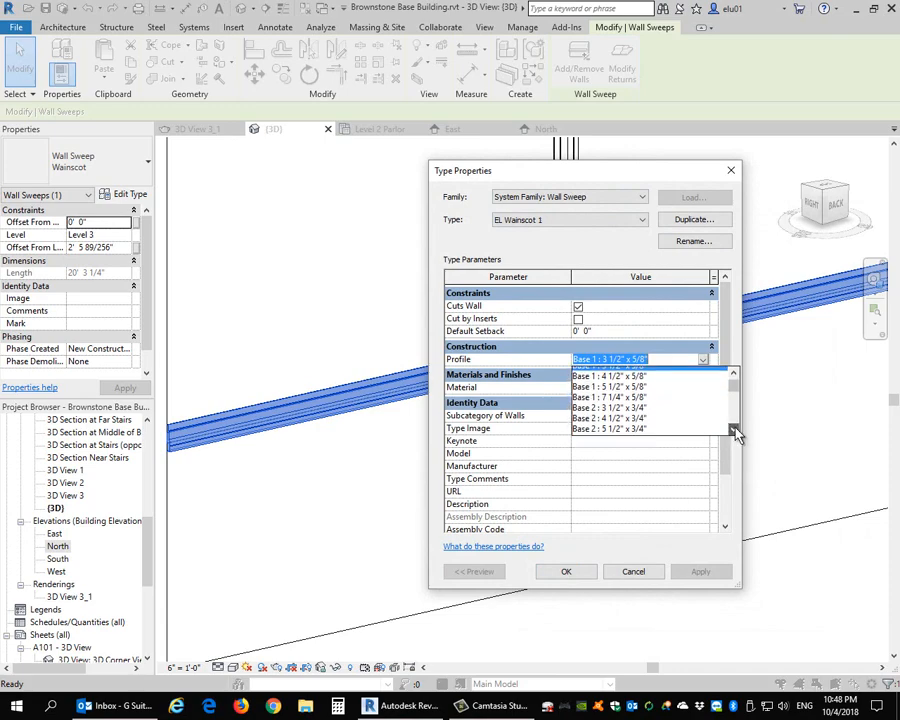
click(736, 430)
click(736, 430)
click(736, 430)
click(736, 430)
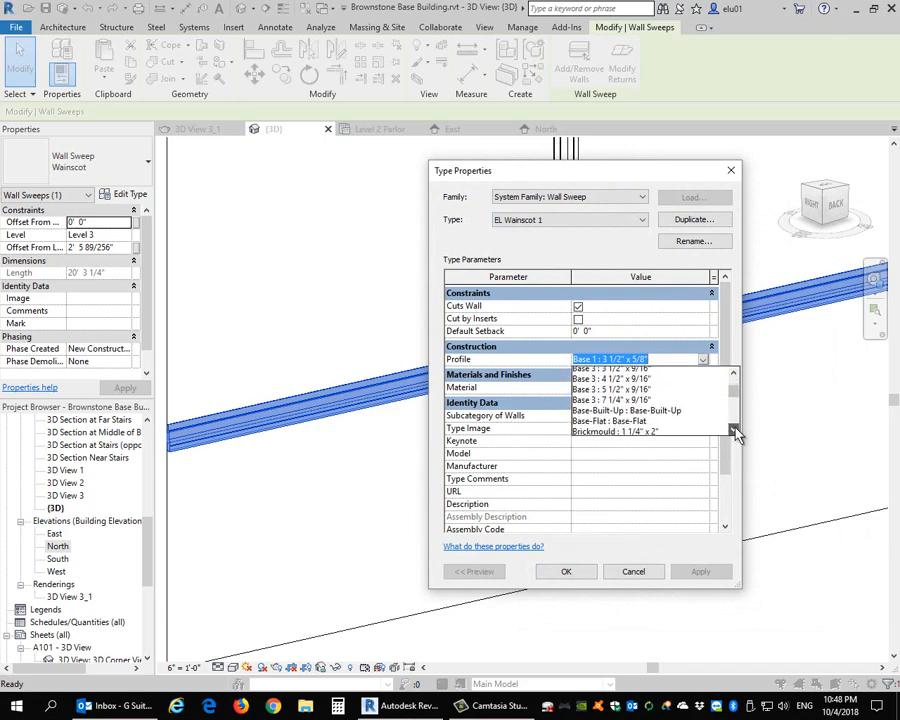
click(736, 430)
click(736, 430)
click(736, 430)
click(736, 430)
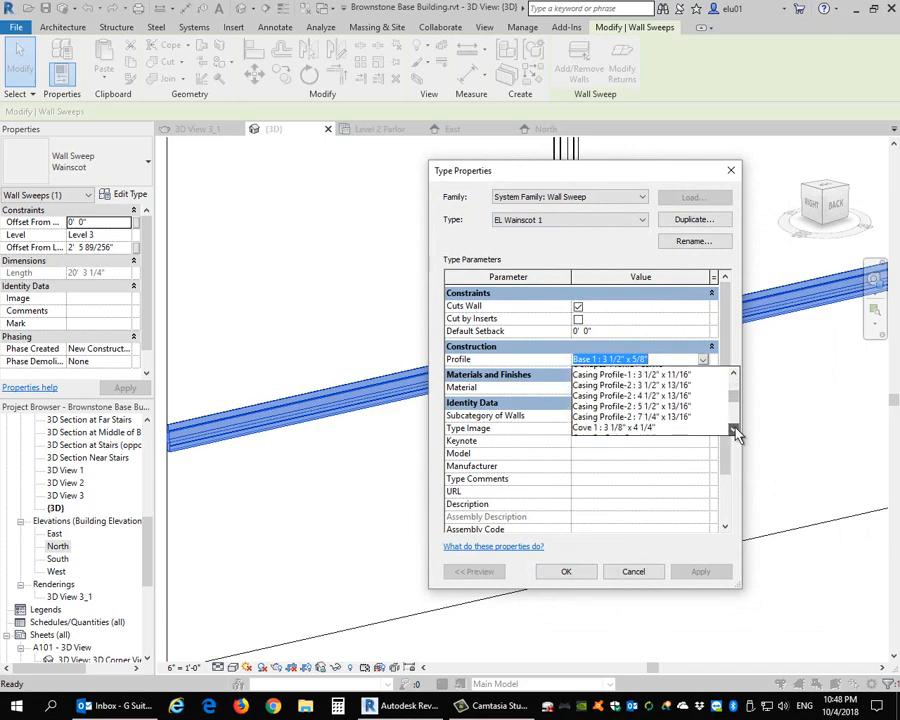
click(736, 430)
click(736, 430)
click(736, 430)
click(736, 430)
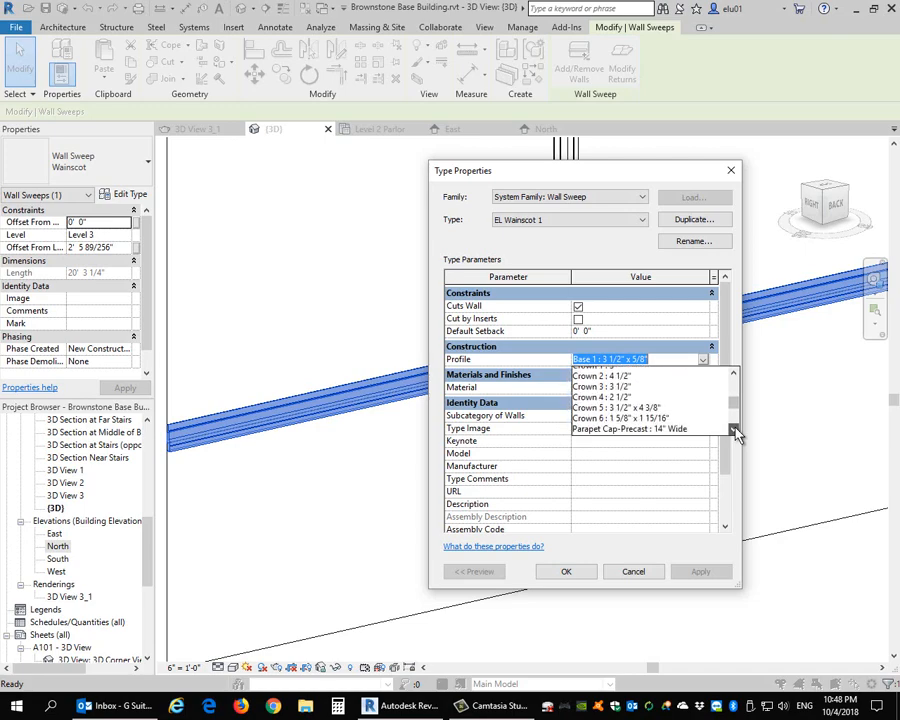
click(736, 430)
click(736, 430)
click(736, 430)
click(736, 430)
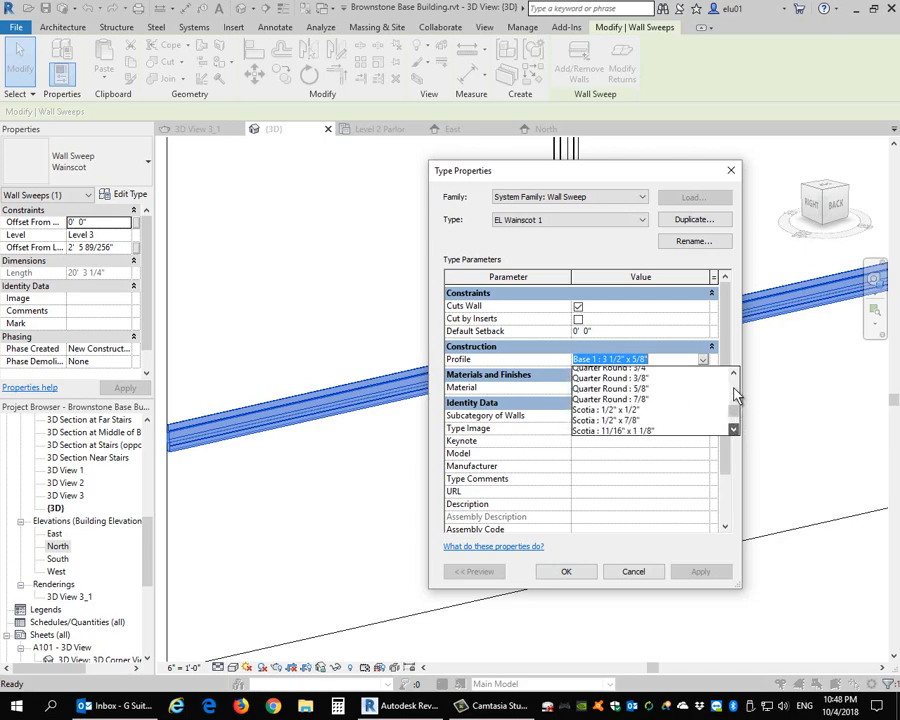
scroll(736, 394, down, 1)
scroll(735, 408, up, 3)
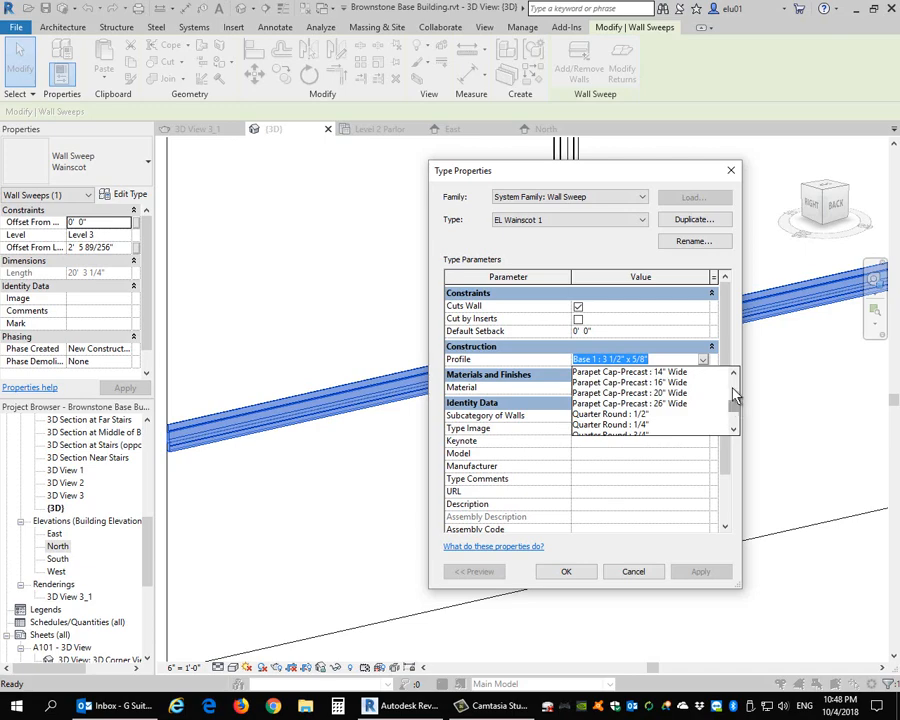
scroll(736, 392, up, 6)
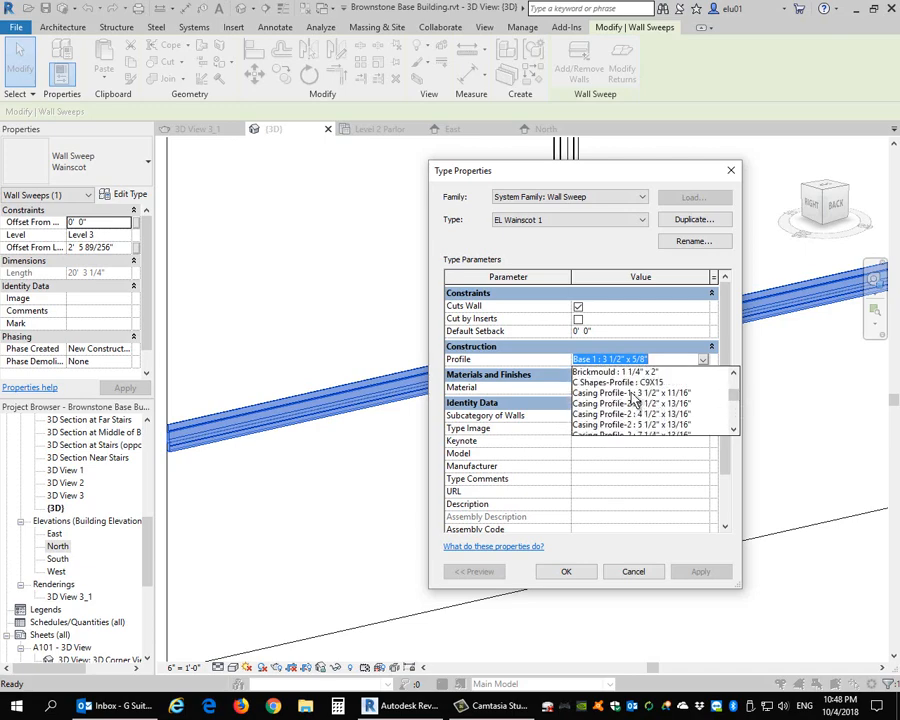
click(632, 394)
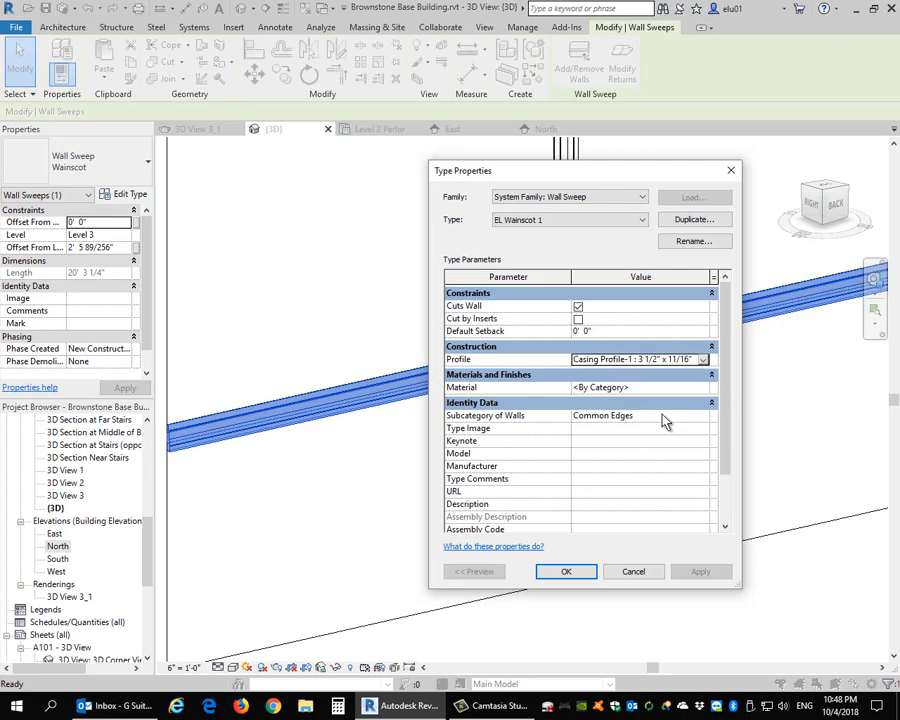
click(568, 572)
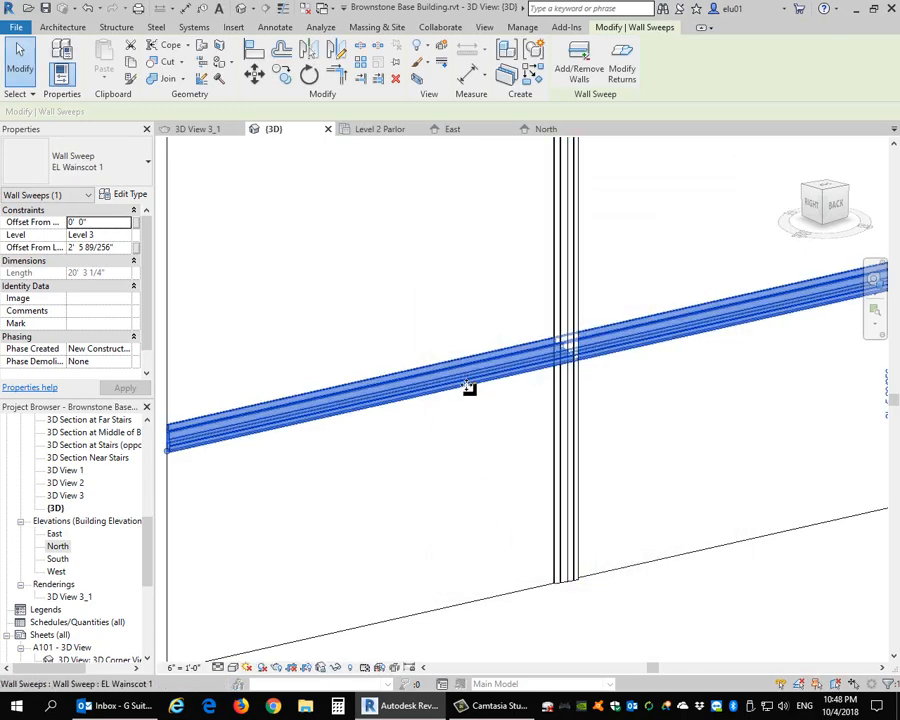
Reopen the horizontal sweep's type properties and apply the profile Casing Profile-2 : 3 1/2" x 13/16" to EL Wainscot 1
click(123, 194)
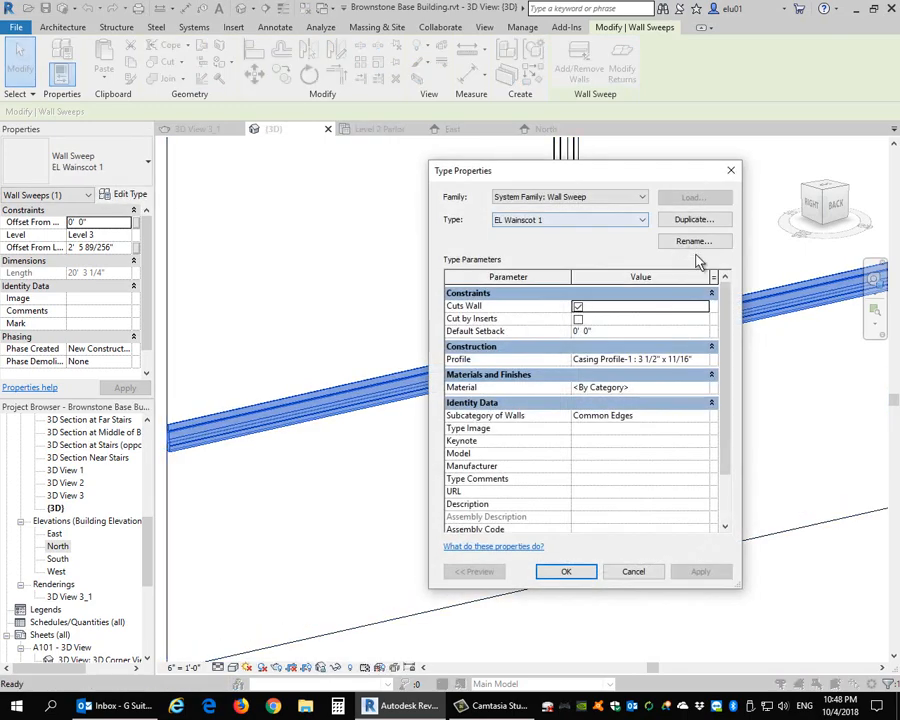
click(700, 359)
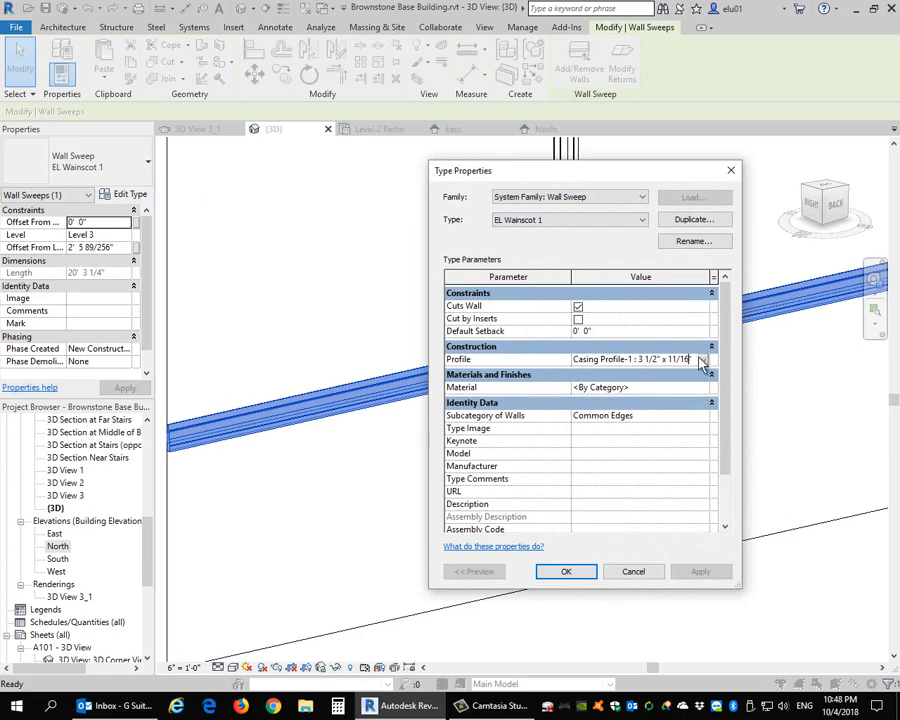
click(703, 359)
click(604, 393)
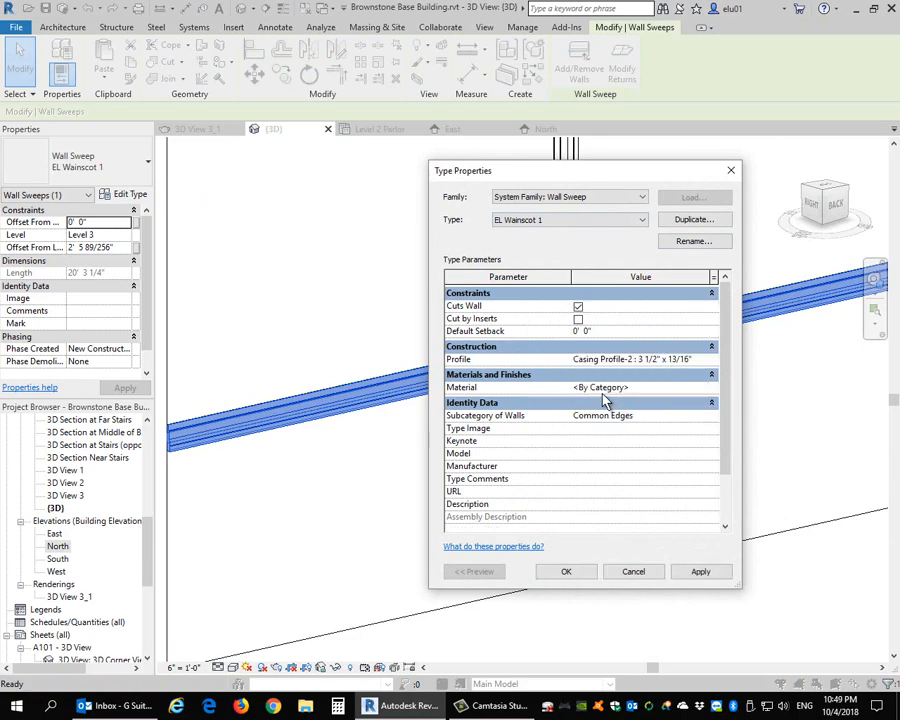
click(716, 573)
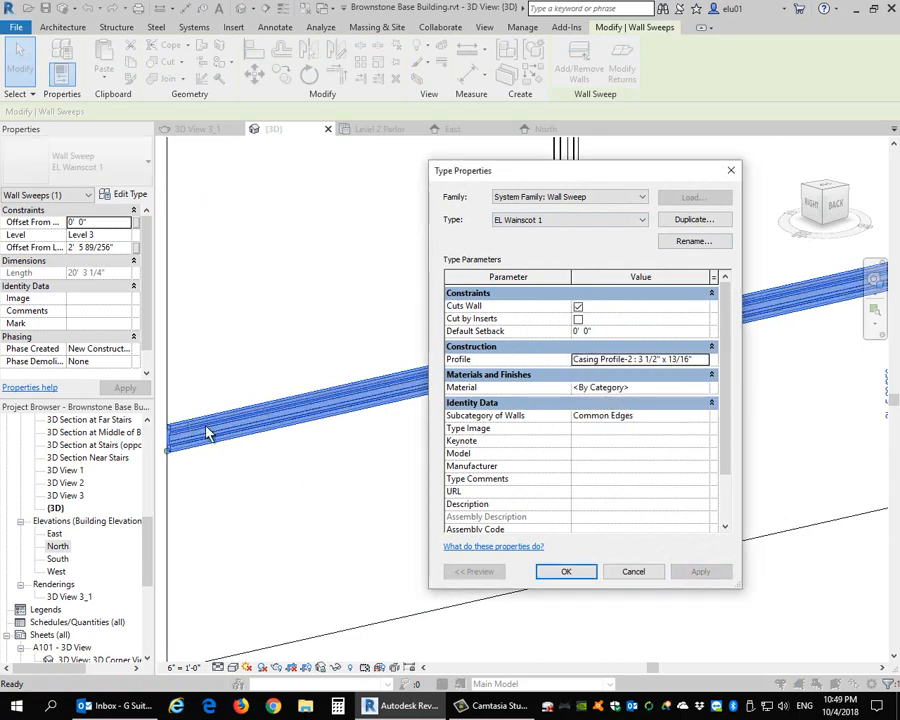
Change the EL Wainscot 1 profile to Casing Profile-2 : 4 1/2" x 13/16" and apply it to the horizontal sweep
click(703, 360)
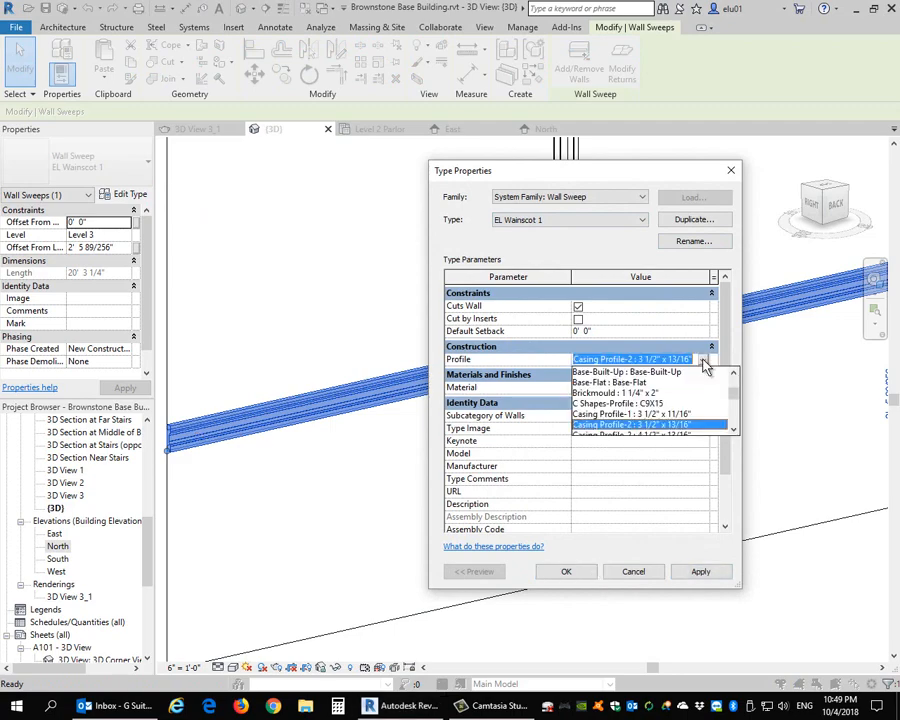
click(706, 361)
click(735, 431)
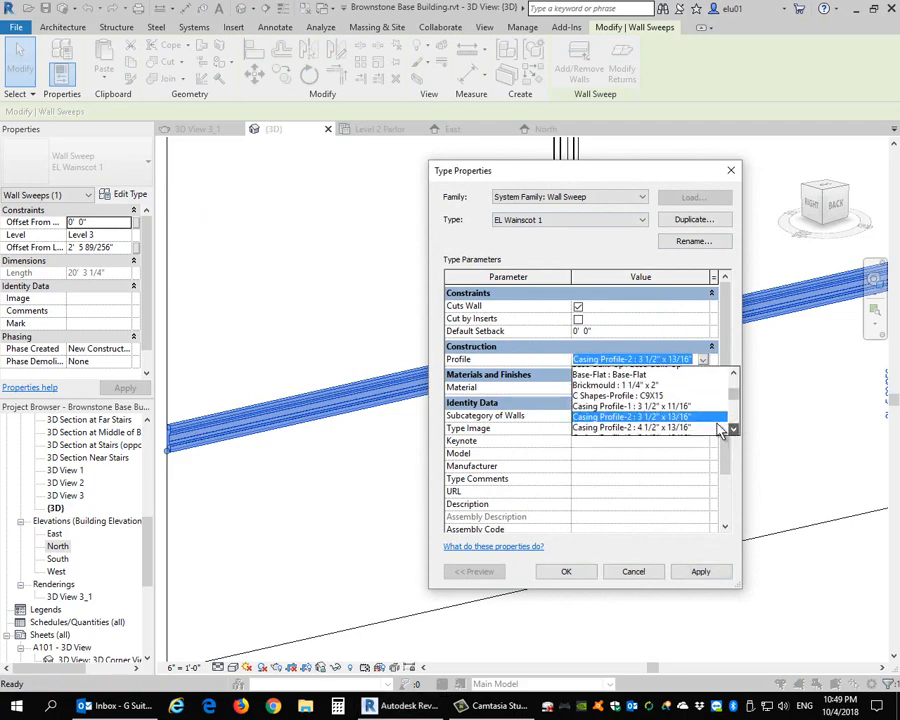
click(634, 430)
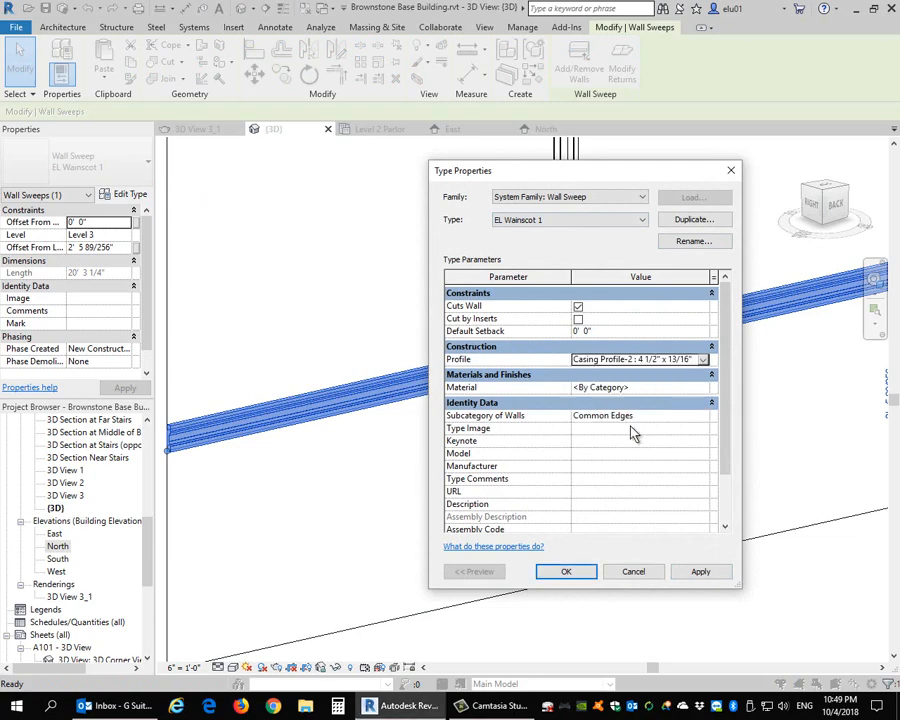
click(701, 573)
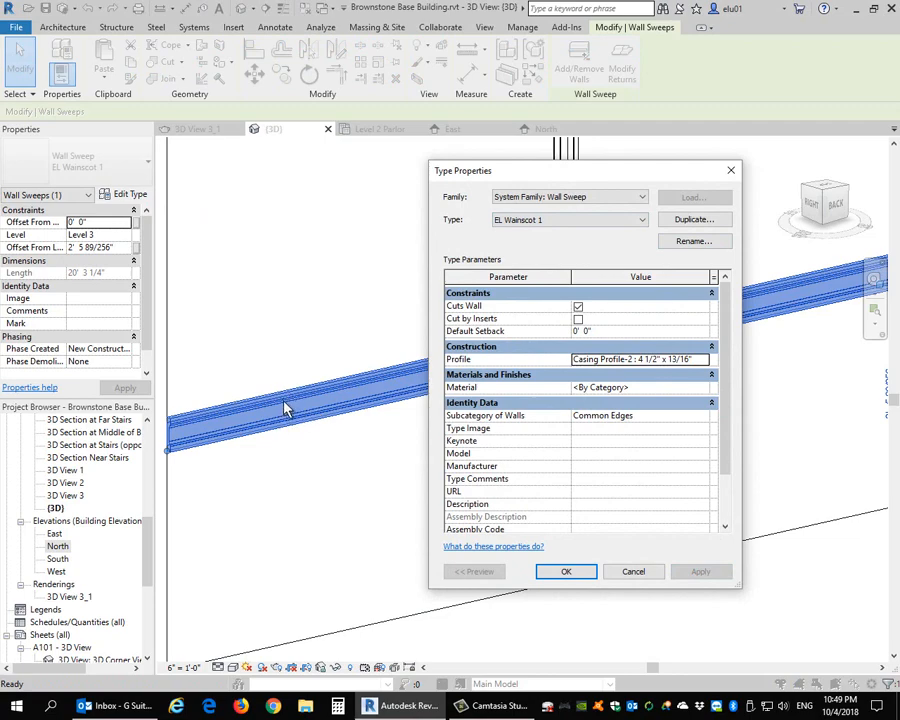
Apply the Casing Profile-2 : 5 1/2" x 13/16" profile to the EL Wainscot 1 type
click(698, 360)
click(703, 359)
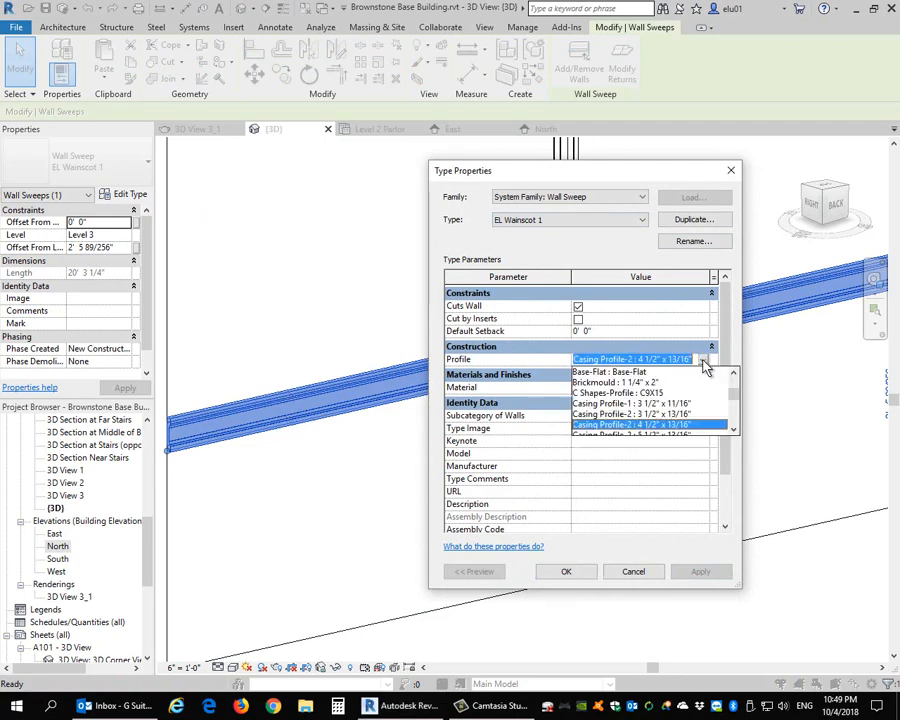
click(737, 432)
click(638, 422)
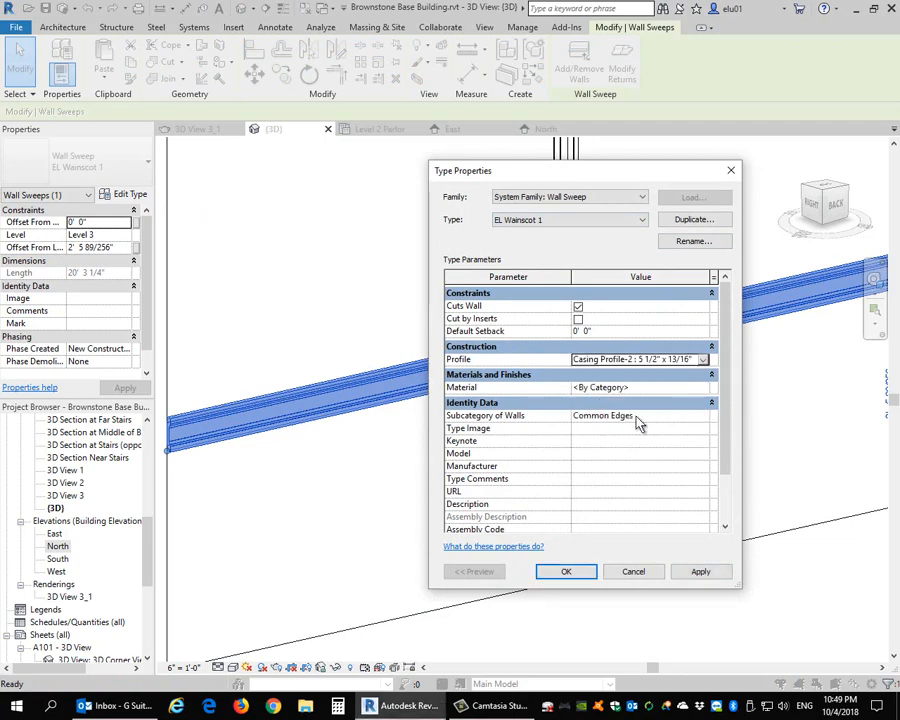
click(701, 573)
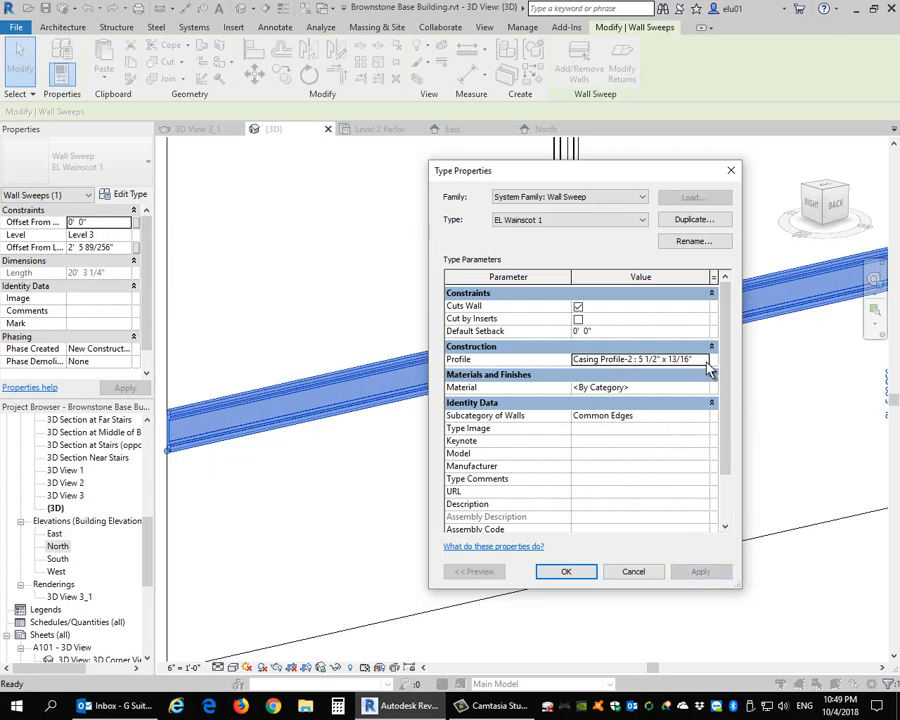
Switch EL Wainscot 1 back to Casing Profile-2 : 3 1/2" x 13/16" and apply it to the sweep
click(704, 359)
click(705, 359)
click(704, 360)
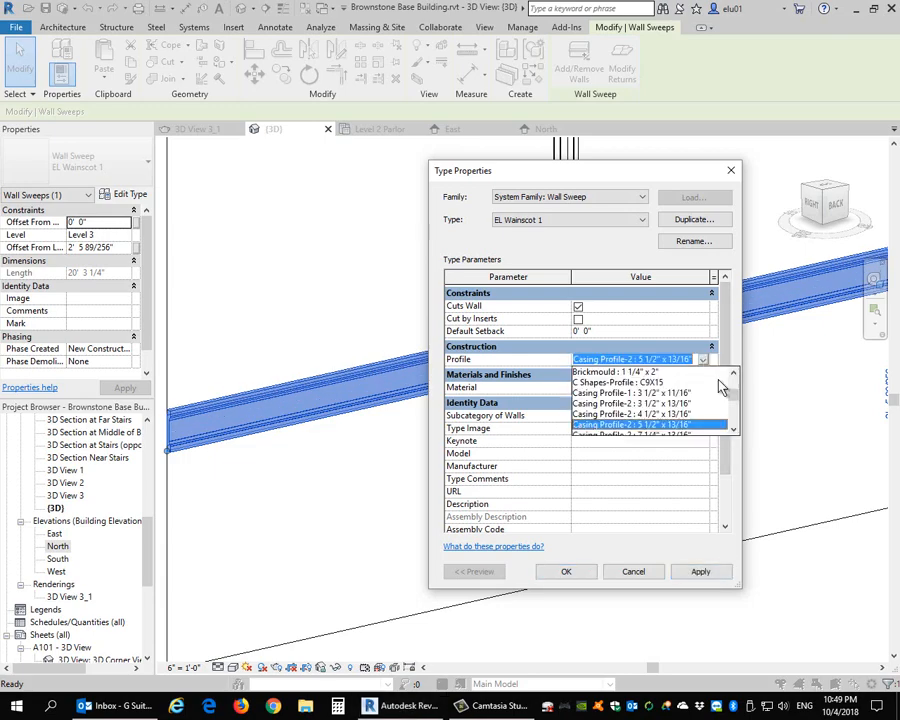
click(643, 403)
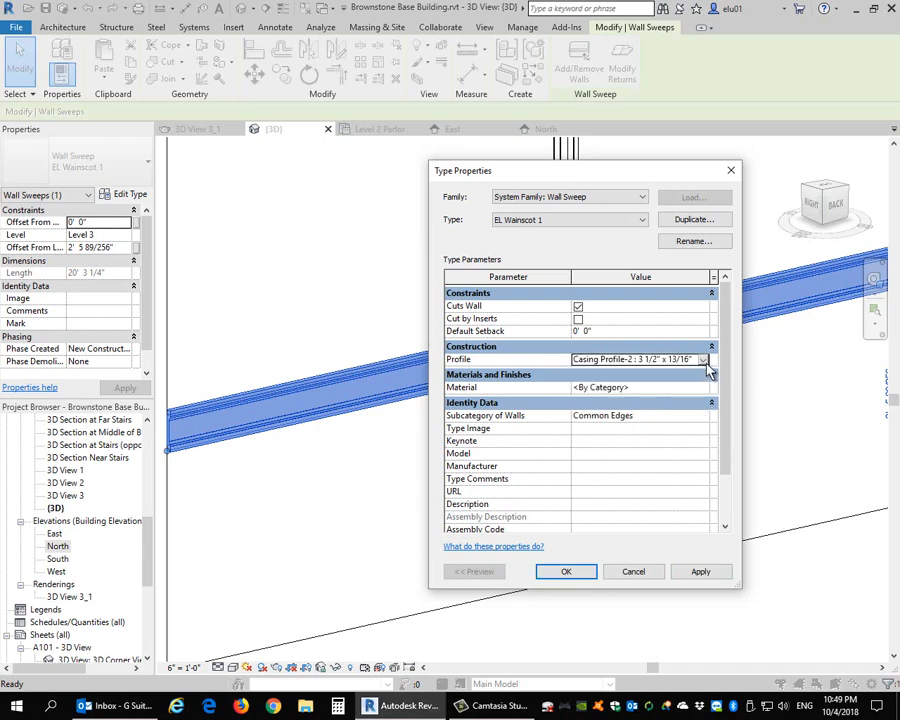
click(701, 572)
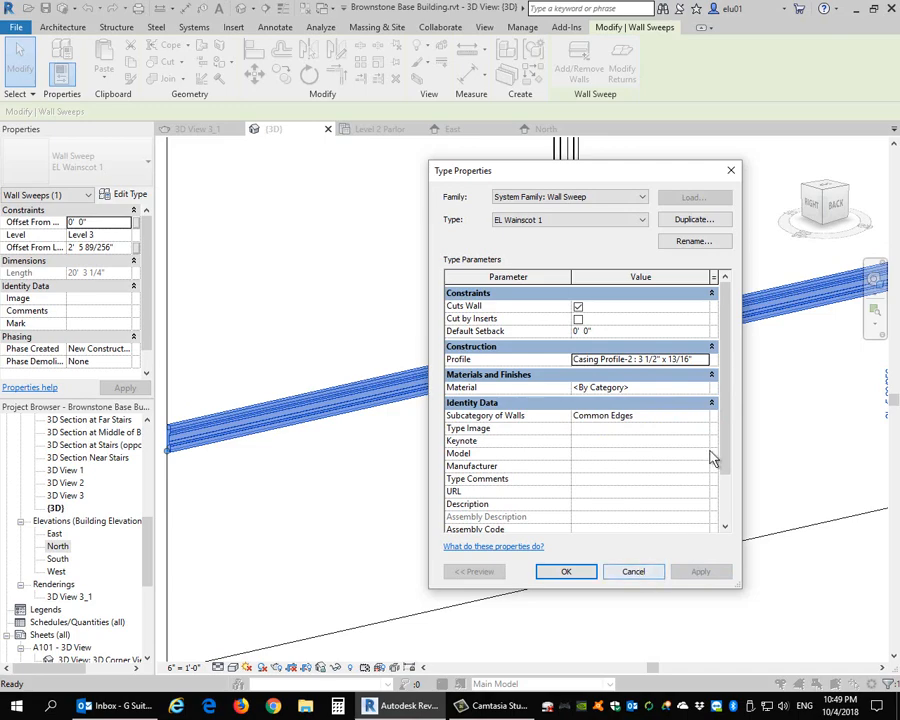
Set the EL Wainscot 1 profile to Casing Profile-2 : 4 1/2" x 13/16" and accept the type properties
click(704, 359)
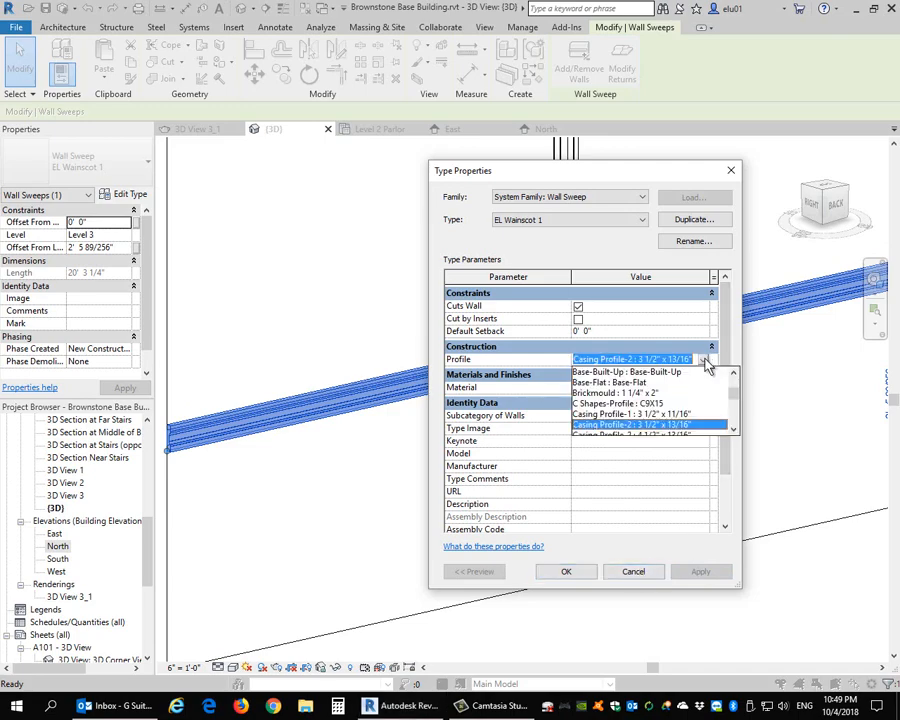
click(651, 438)
click(703, 573)
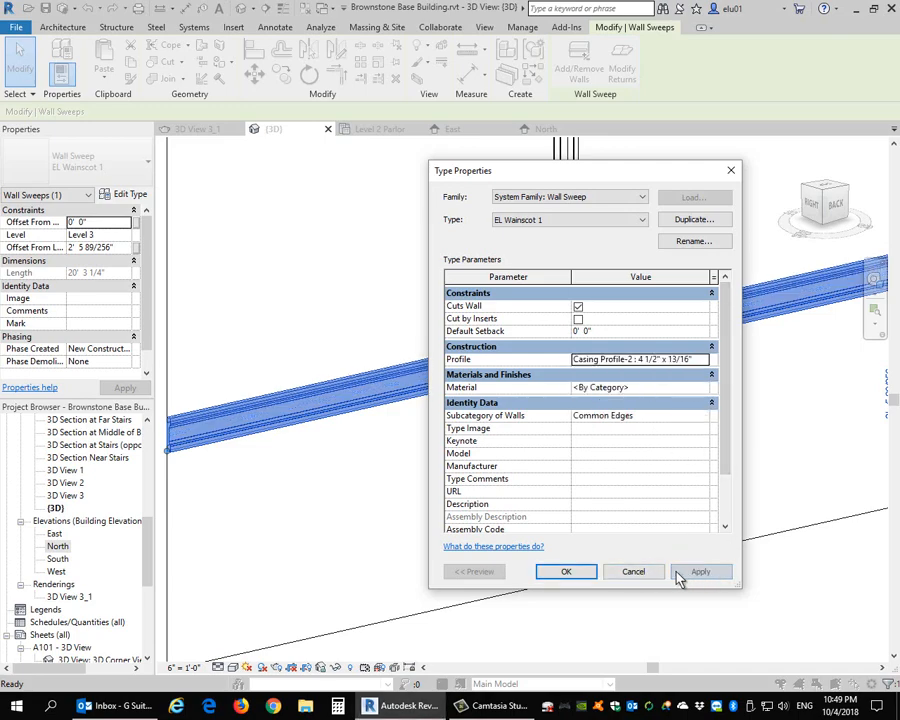
click(573, 573)
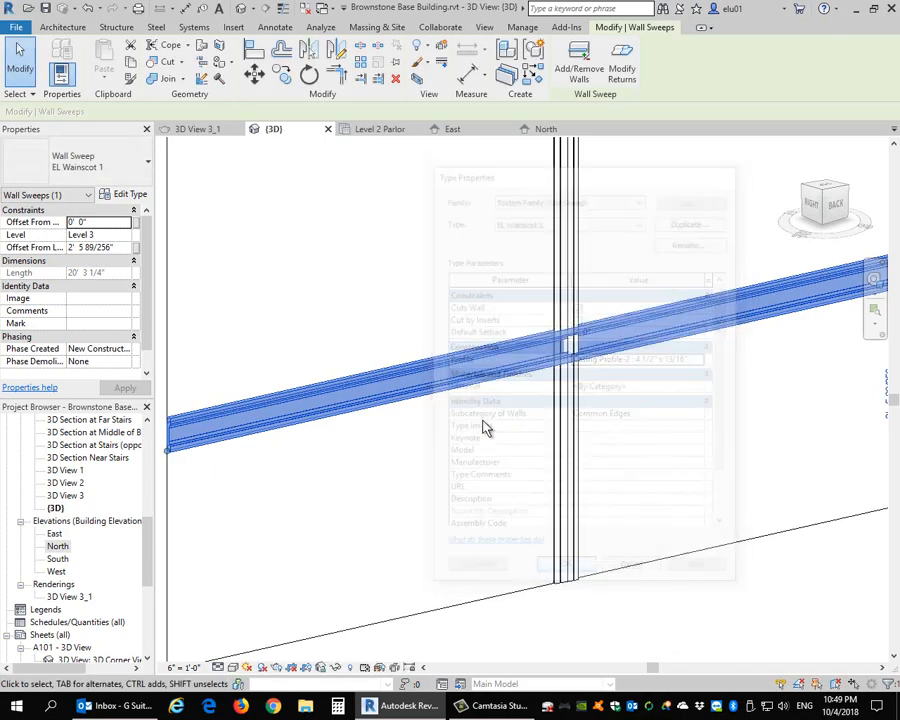
Duplicate the vertical sweep's Wainscot type as "EL Wainscot 2 (vertical)"
scroll(528, 404, down, 2)
middle_drag(551, 420, 554, 457)
click(561, 370)
key(Escape)
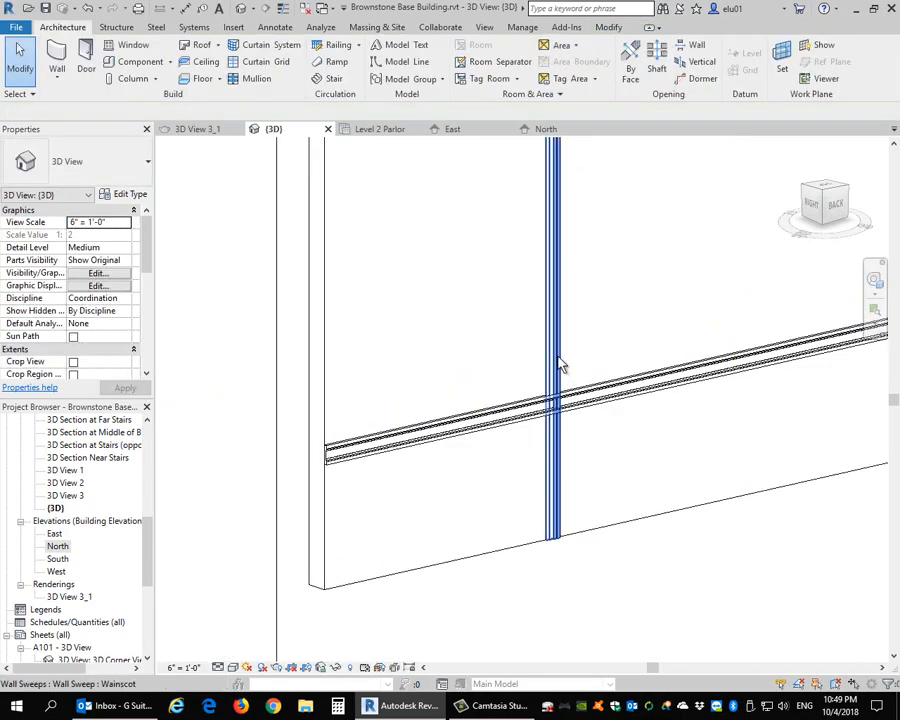
scroll(556, 375, up, 2)
middle_drag(554, 378, 575, 382)
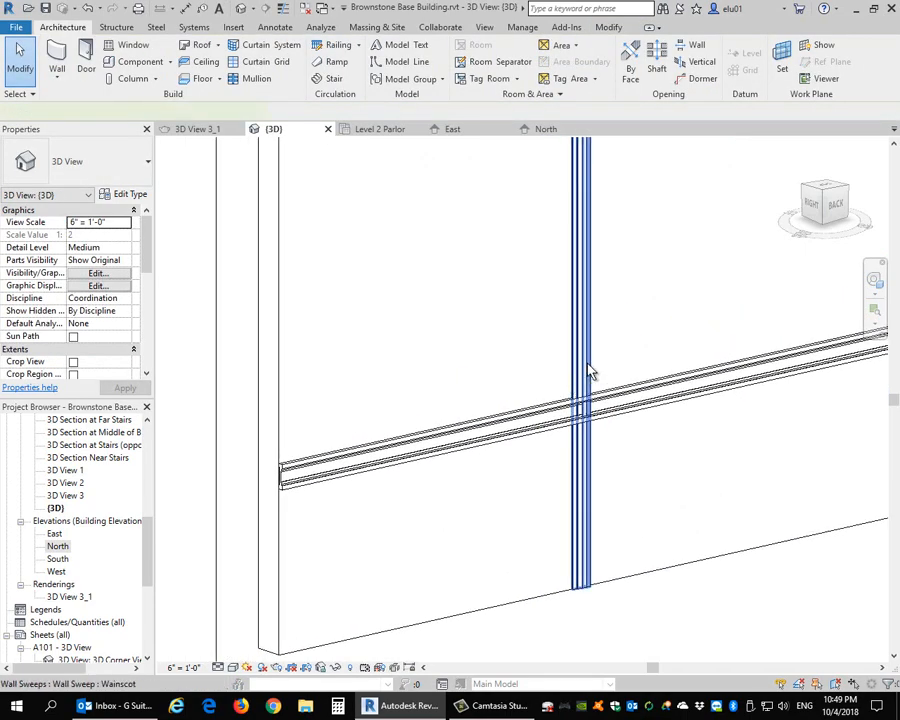
click(589, 370)
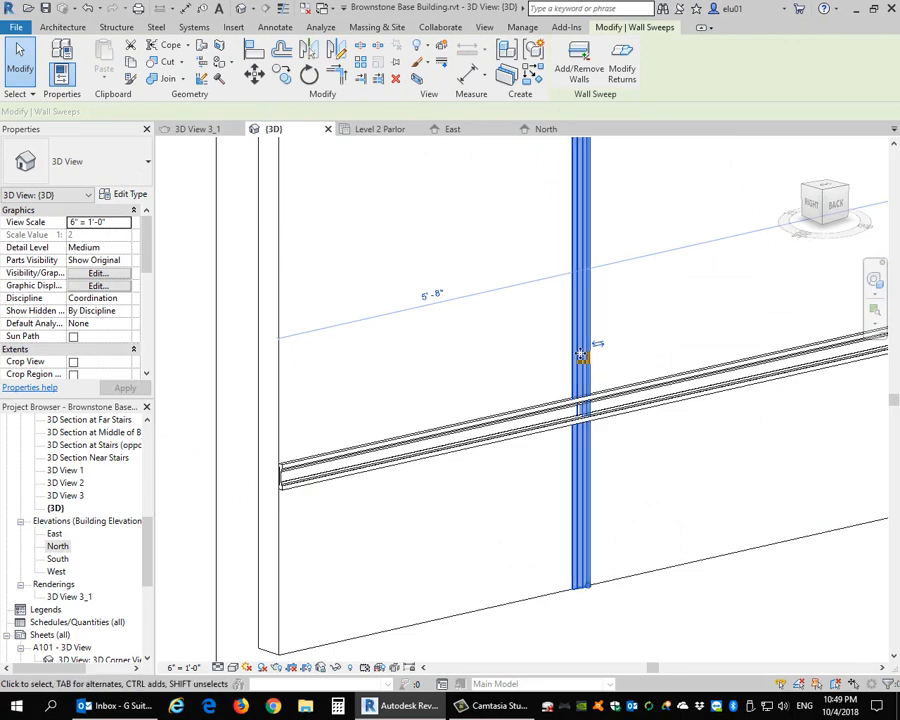
click(132, 195)
click(695, 220)
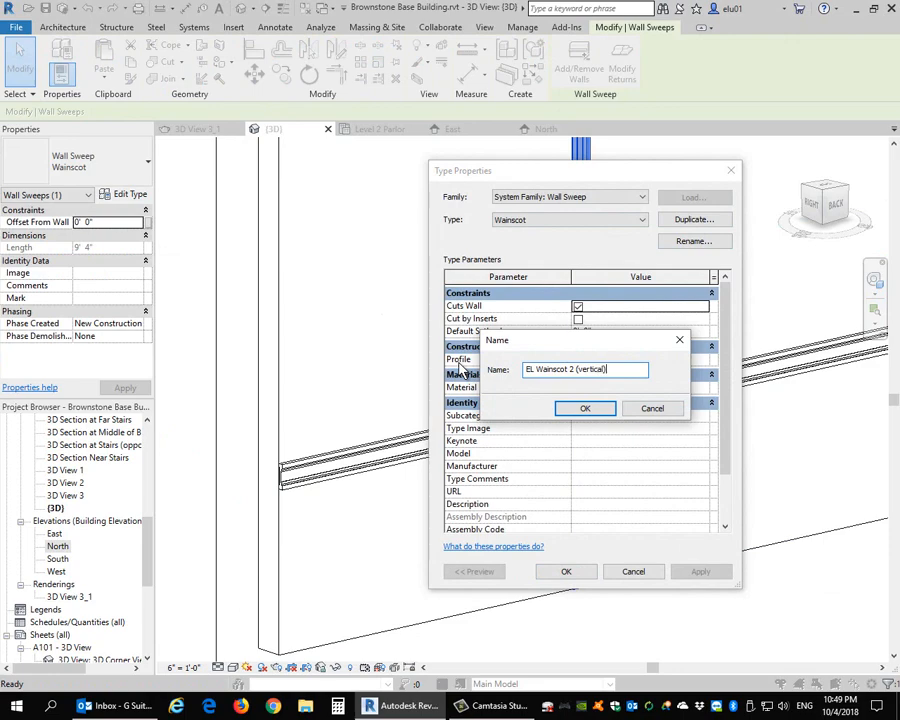
click(598, 412)
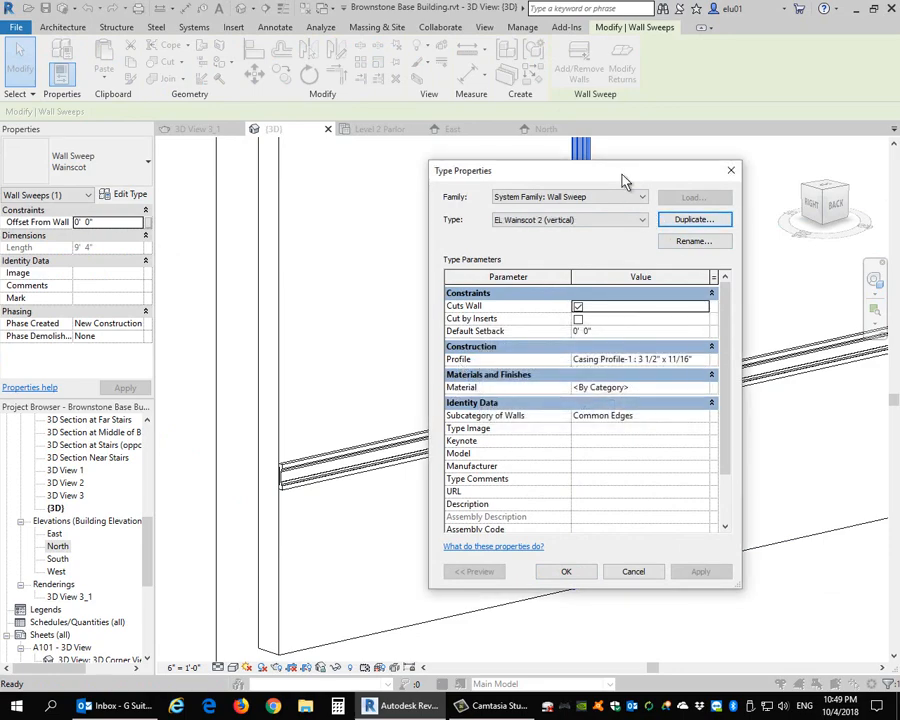
Assign the Casing Profile-2 : 3 1/2" x 13/16" profile to the EL Wainscot 2 (vertical) type and accept the type properties
drag(625, 180, 355, 202)
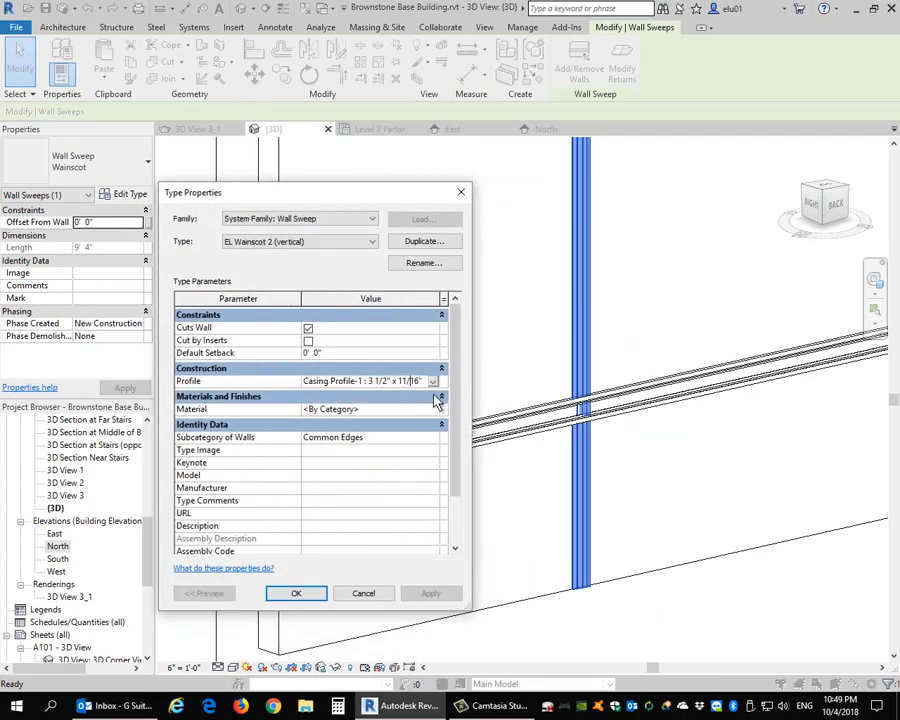
click(433, 382)
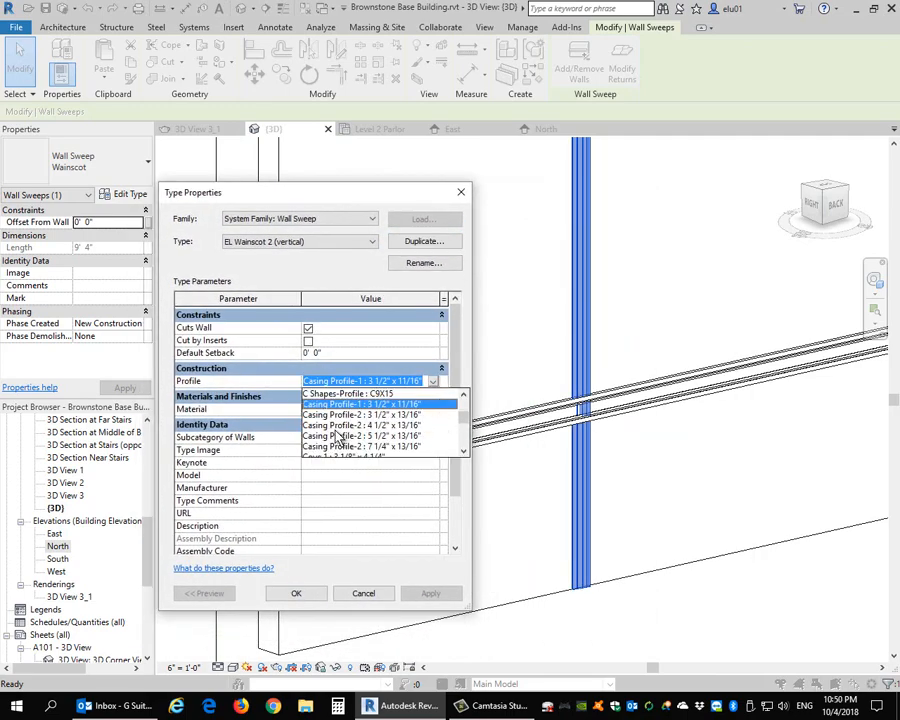
click(340, 436)
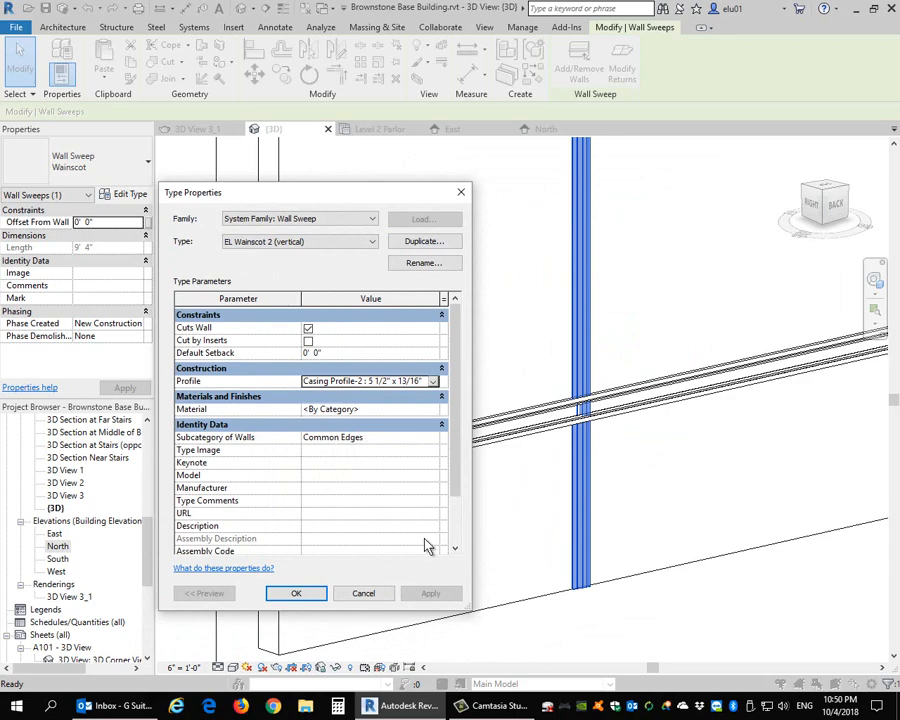
click(433, 382)
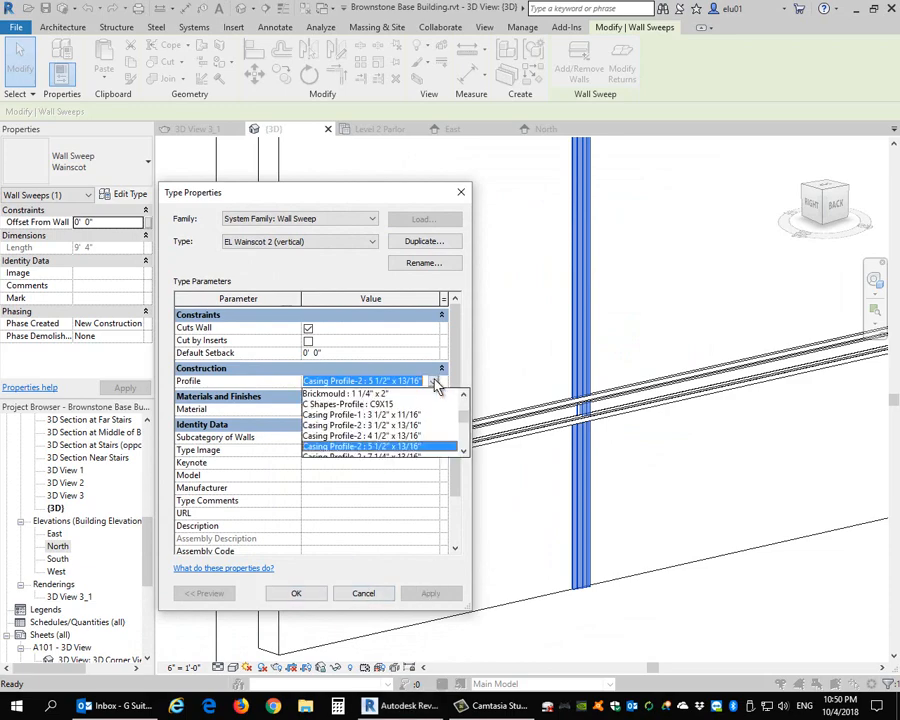
click(377, 425)
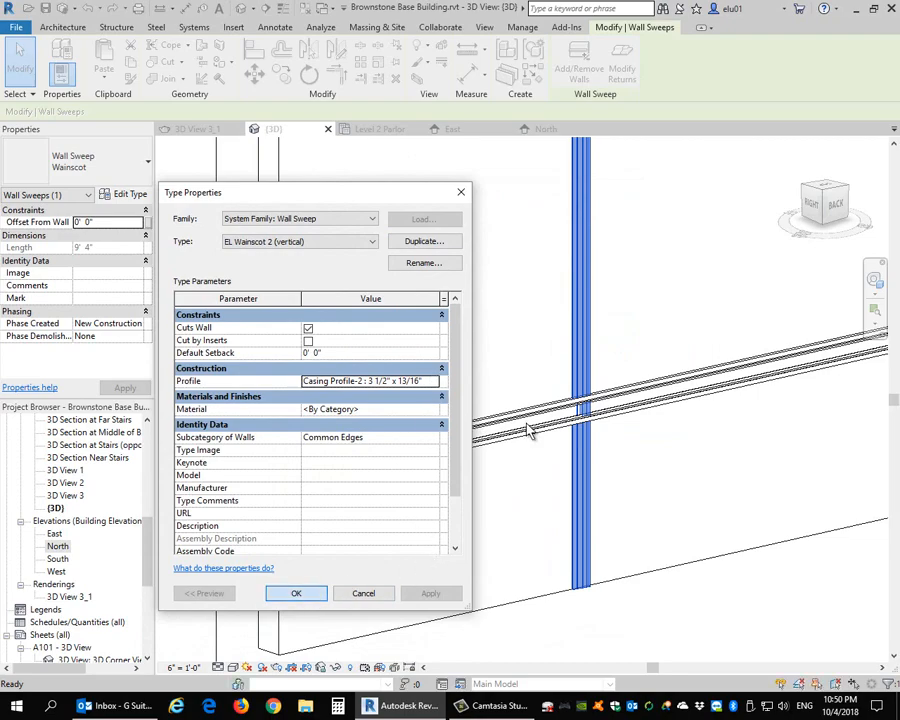
click(318, 593)
click(621, 398)
Set the horizontal wainscot sweep's height above the wall base to 3'
shift+middle_drag(621, 398, 509, 275)
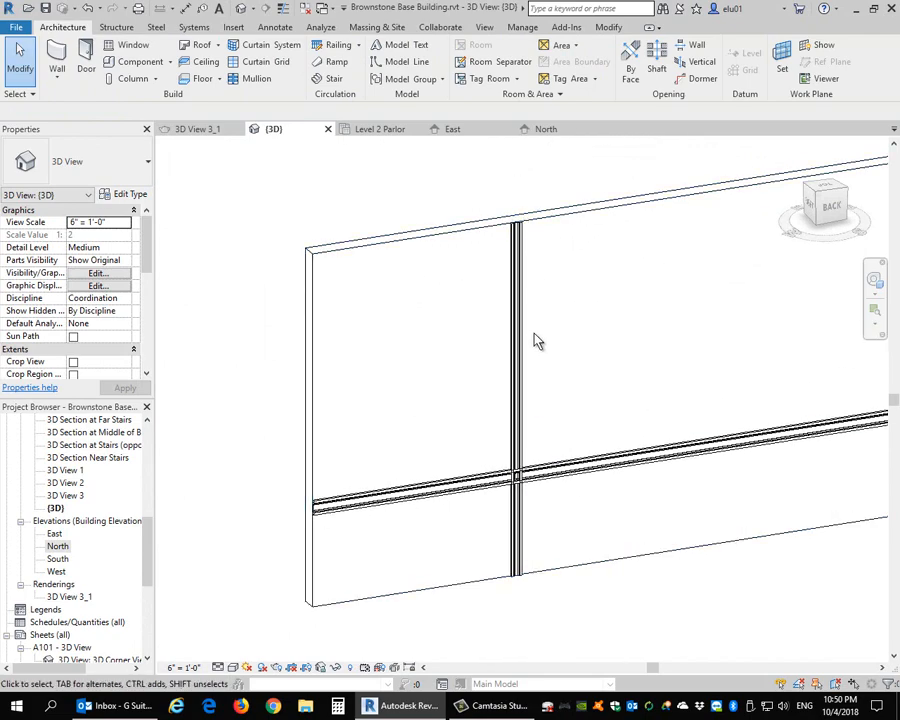
shift+middle_drag(533, 381, 569, 316)
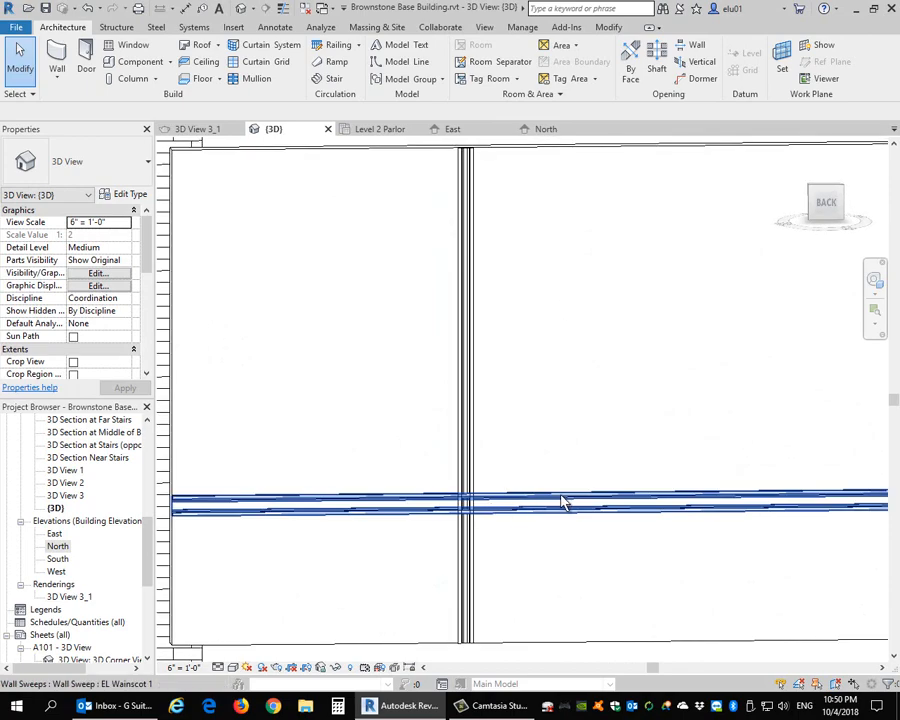
shift+middle_drag(536, 402, 493, 455)
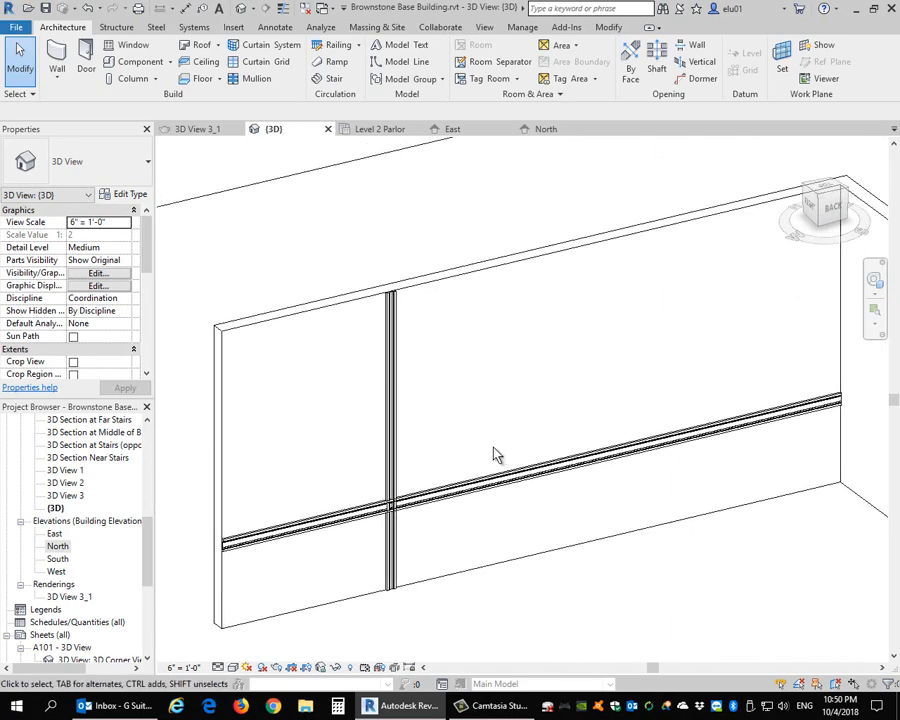
click(380, 514)
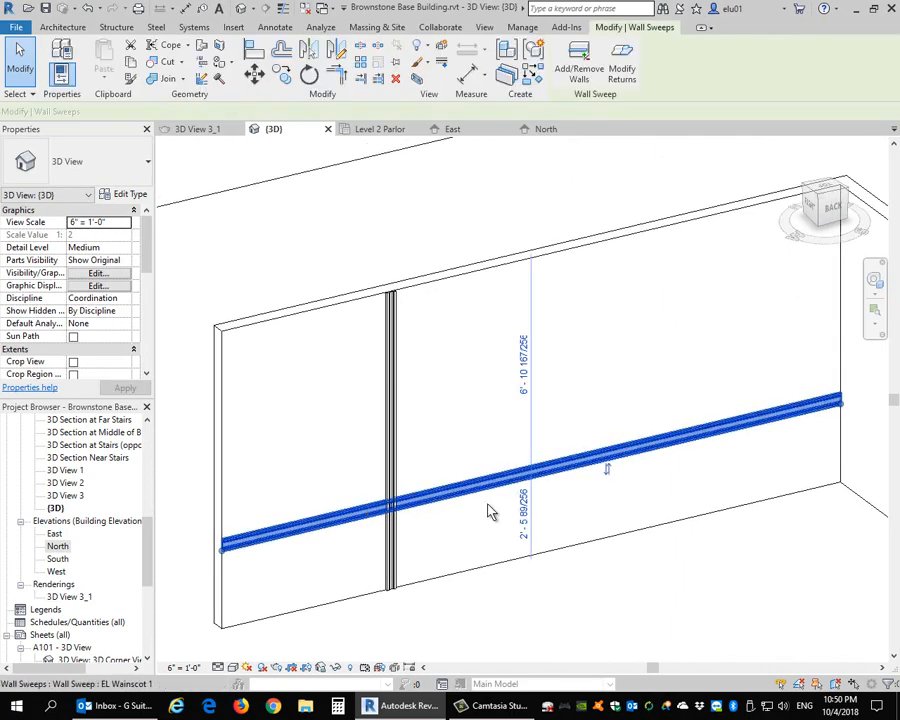
click(526, 518)
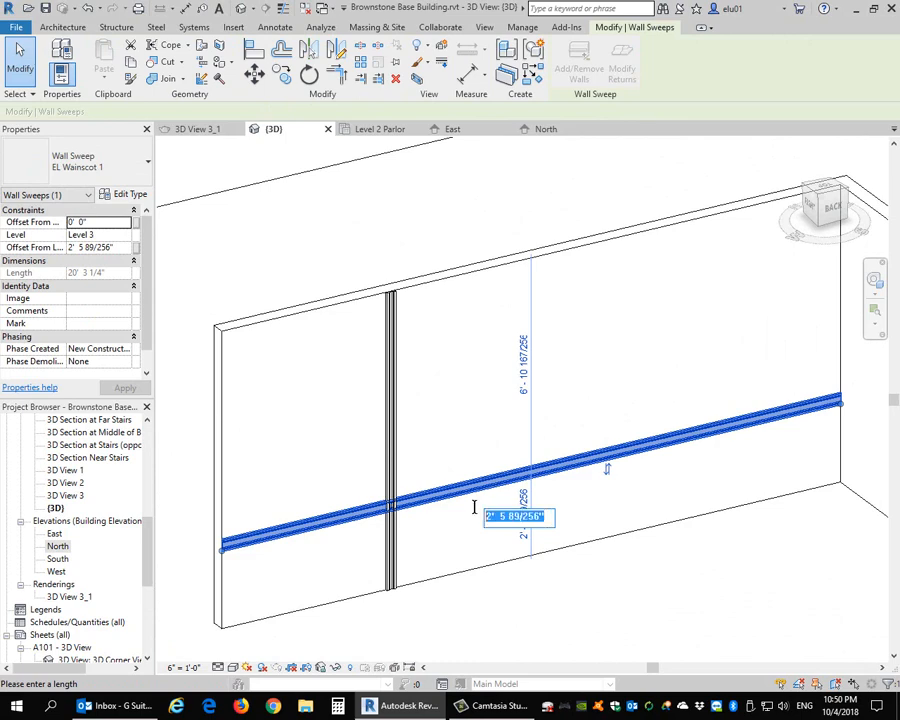
key(BackSpace)
text(3)
key(Return)
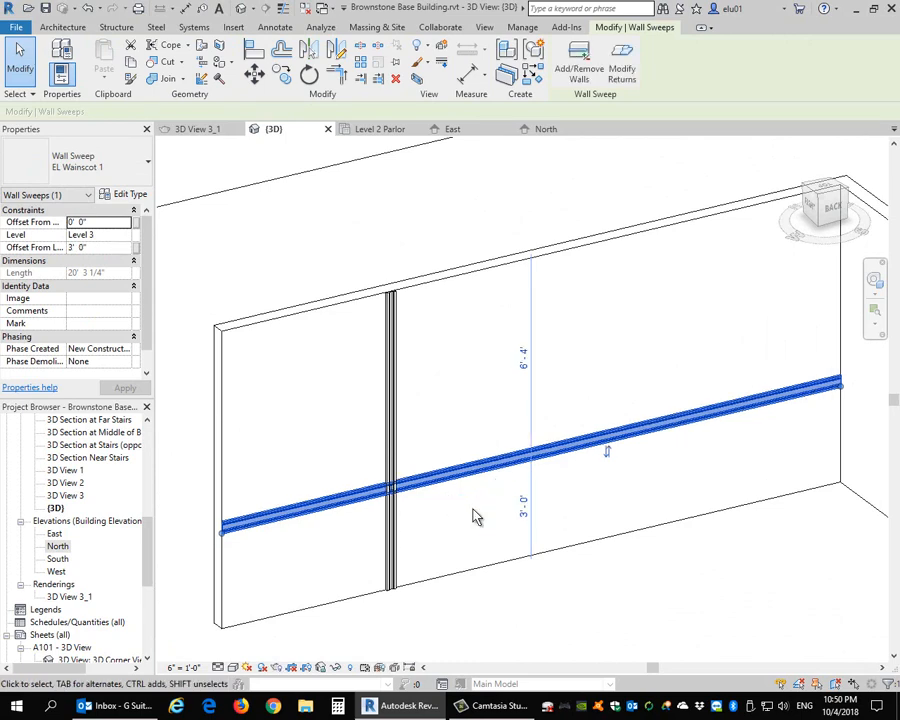
click(522, 506)
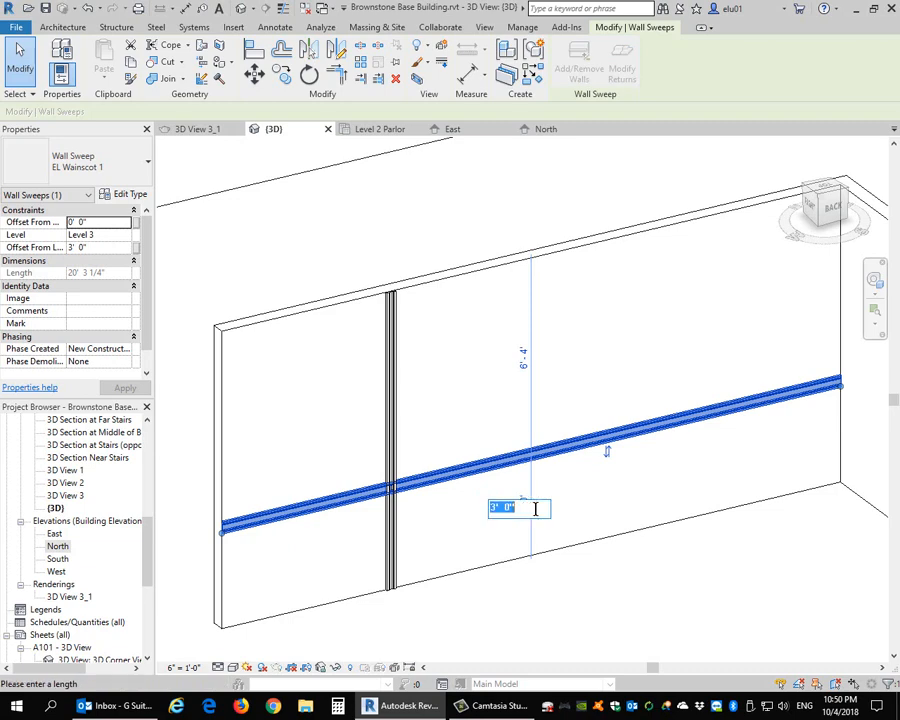
key(Escape)
Copy the vertical wainscot sweep along the wall, placing the copy about 8'-2" from the wall's free end
click(397, 470)
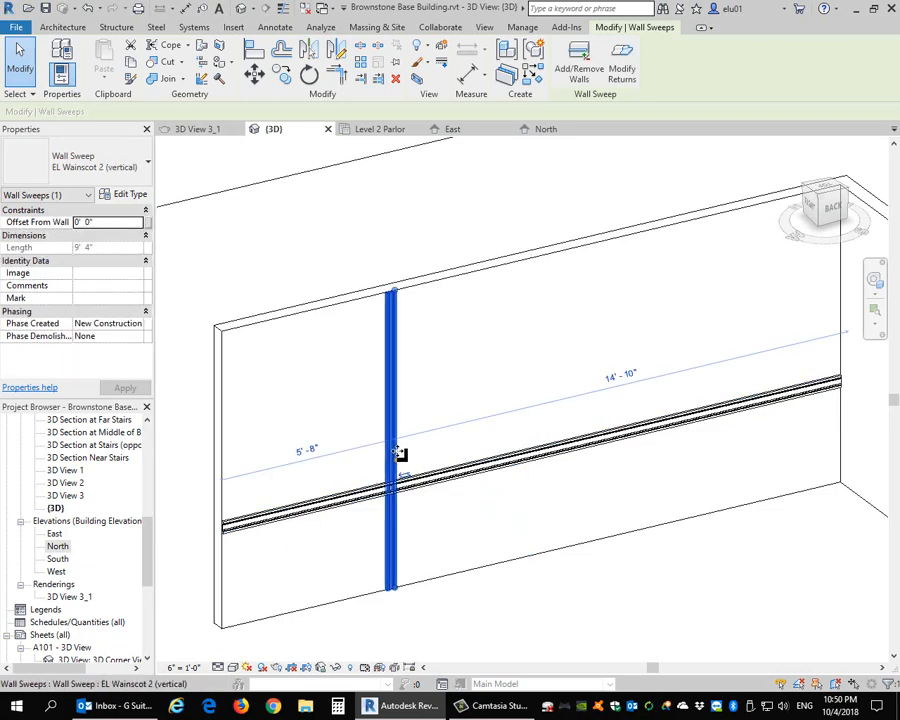
key(Escape)
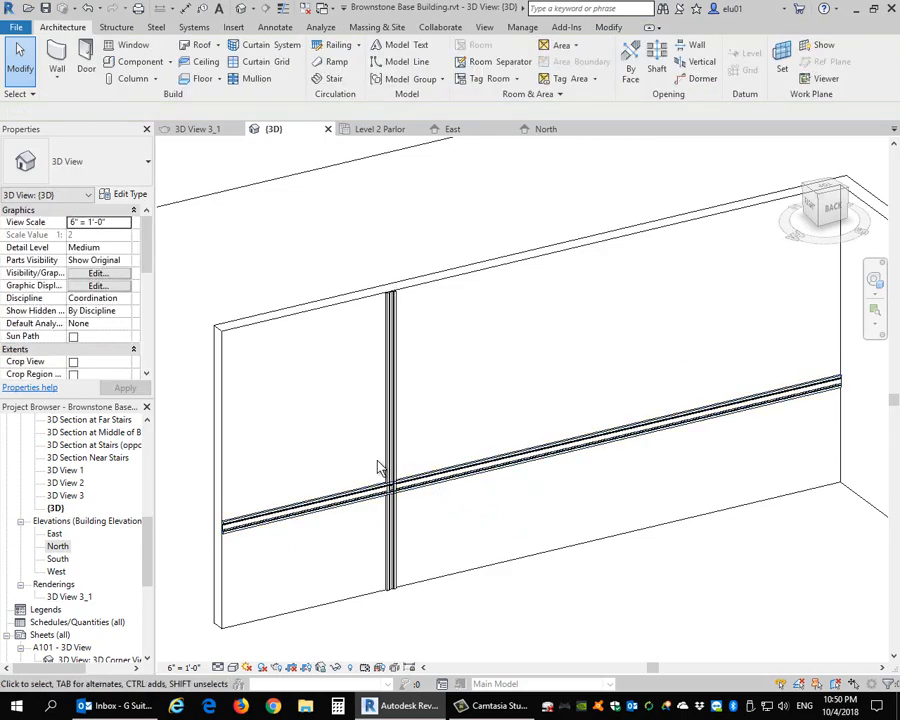
click(390, 445)
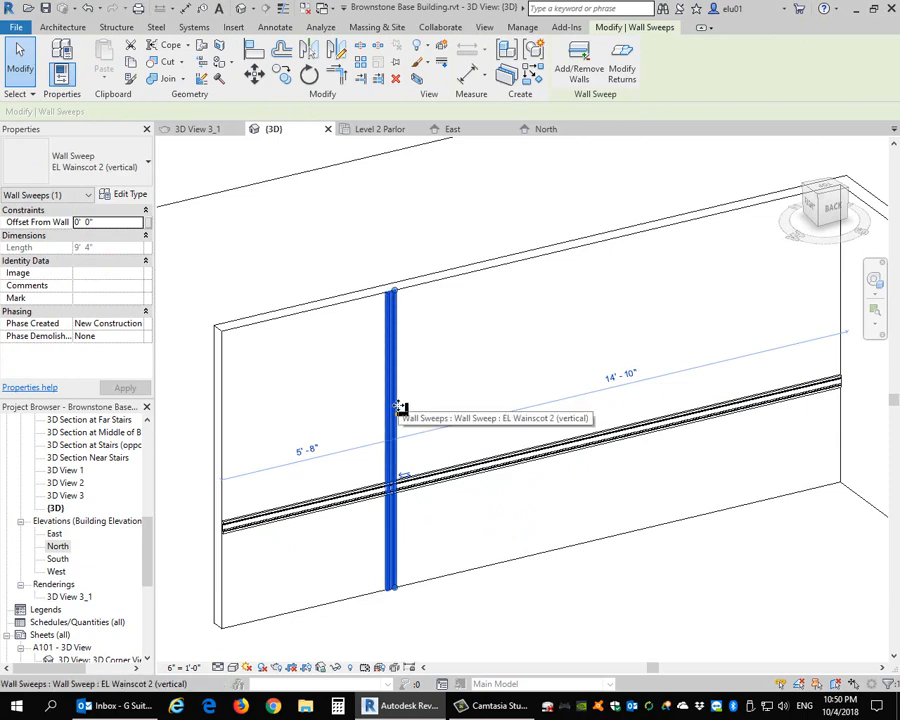
key(c)
key(o)
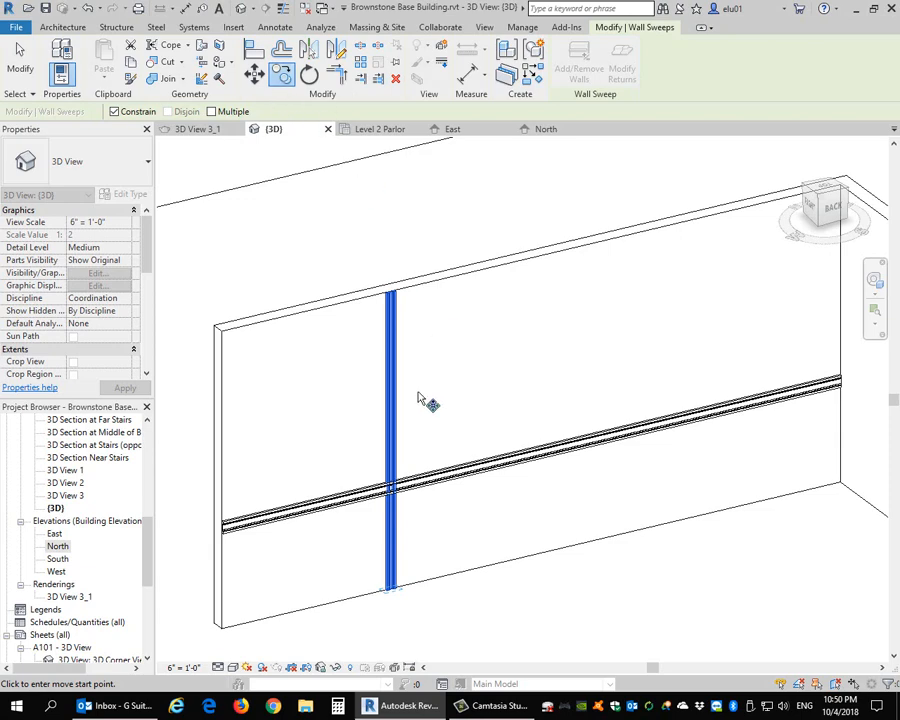
click(414, 533)
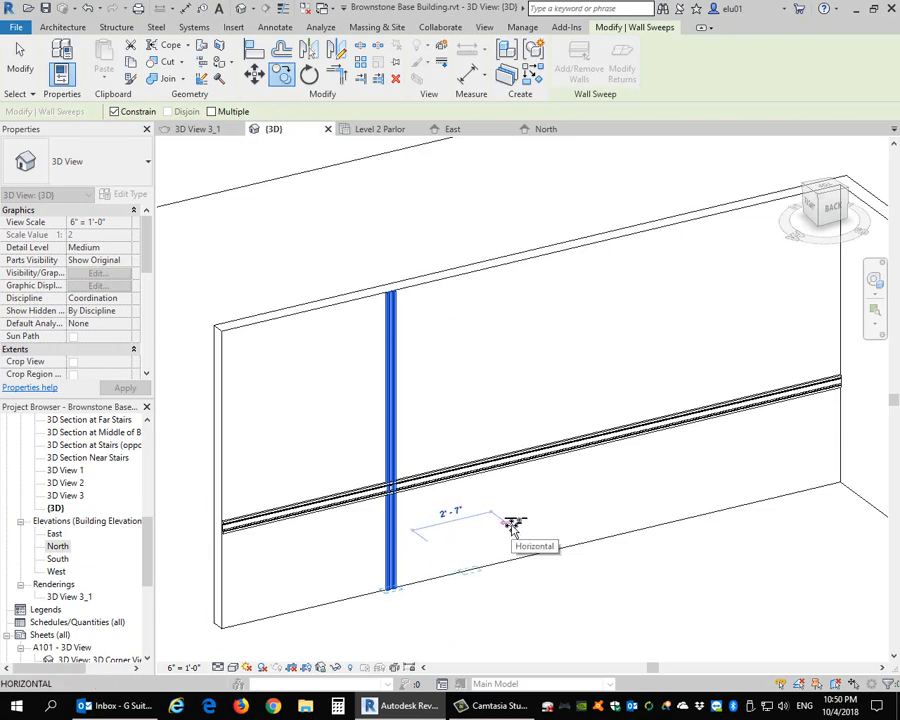
click(506, 529)
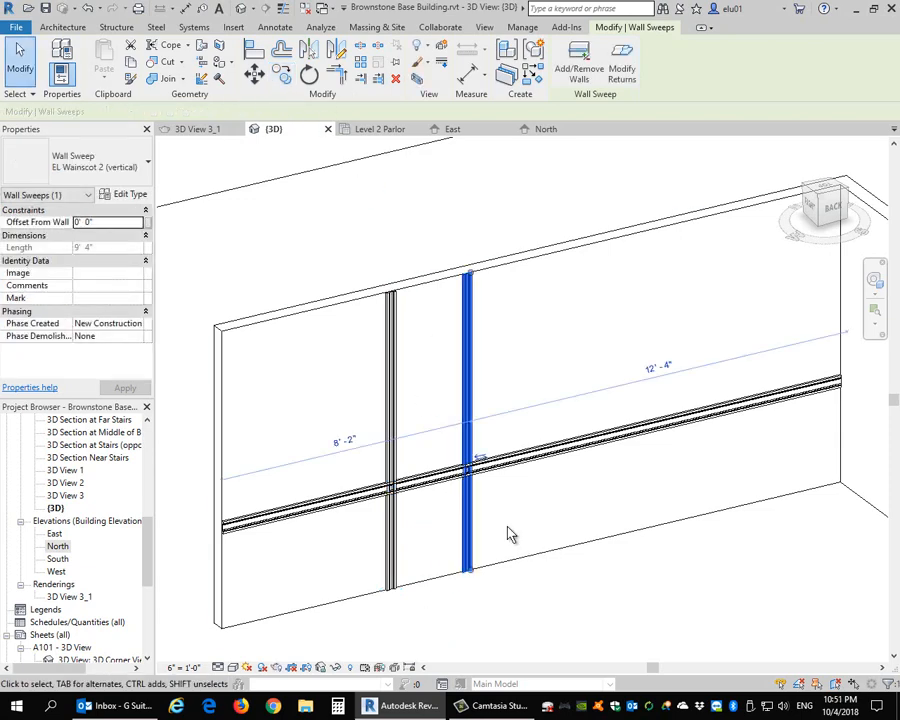
Copy the new vertical sweep four more times along the wall at 2'-6" spacing, using the Multiple option
click(281, 74)
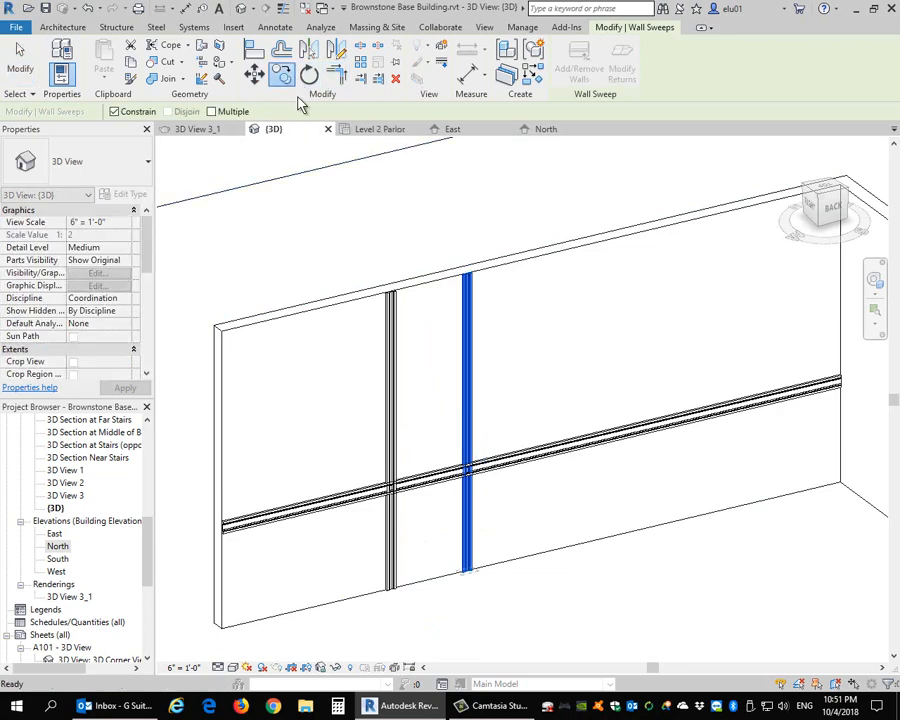
click(211, 112)
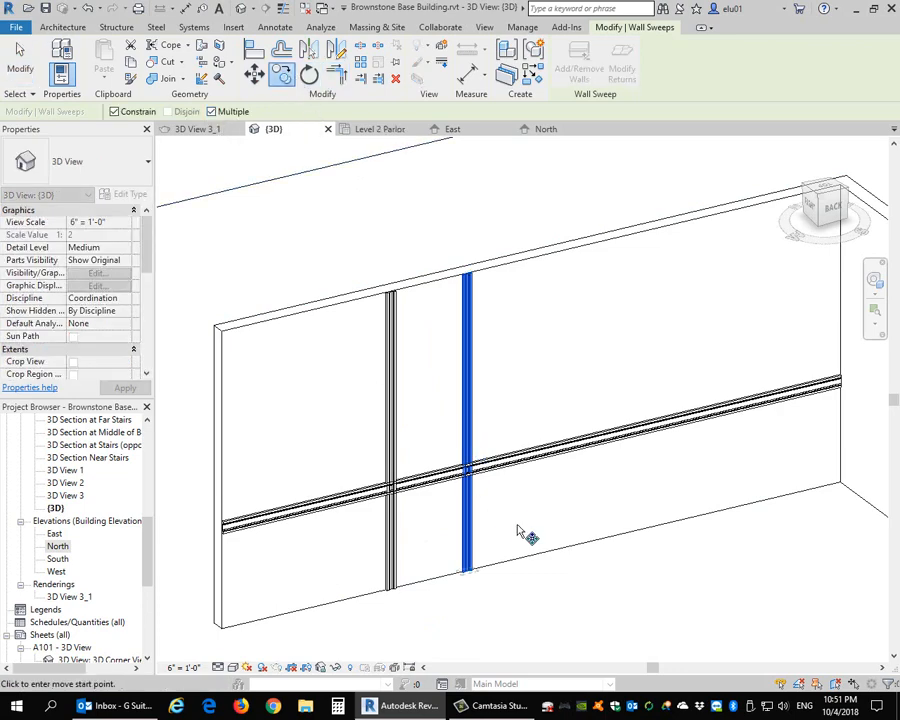
click(510, 524)
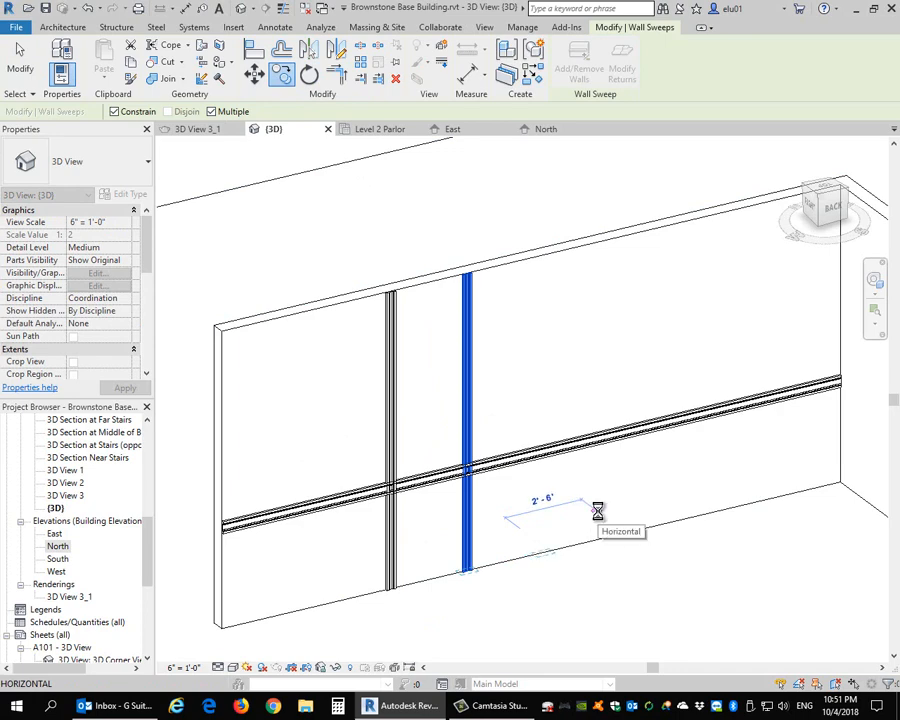
click(597, 512)
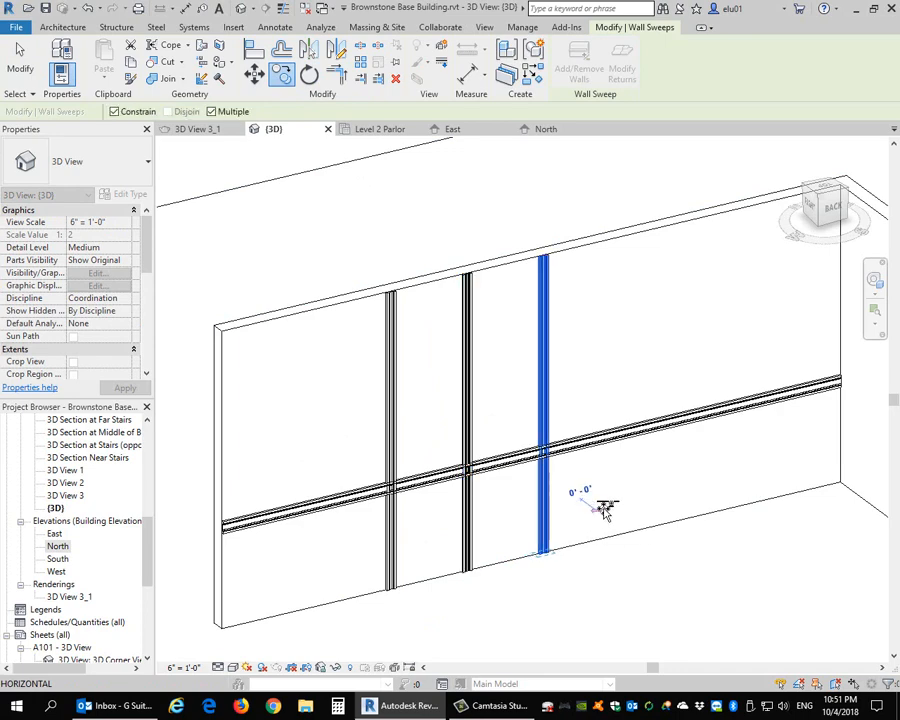
click(672, 490)
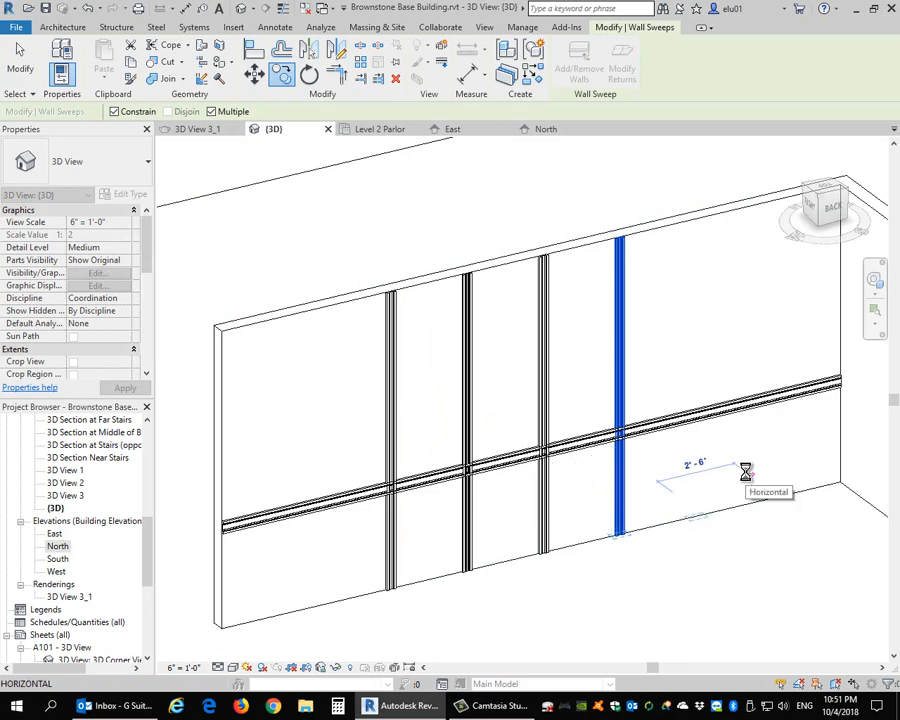
click(746, 472)
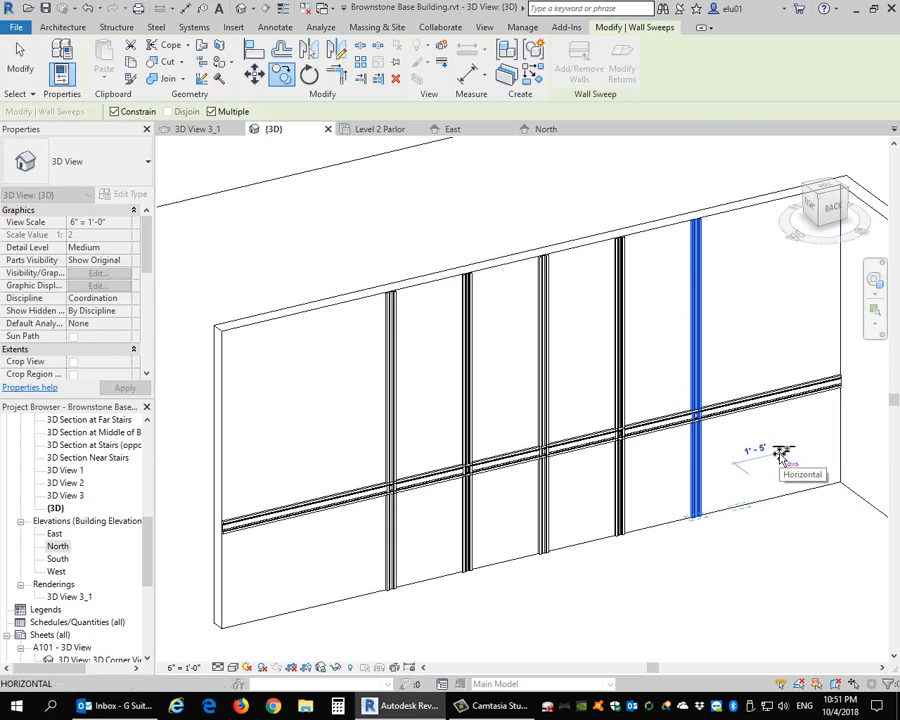
text(2'6")
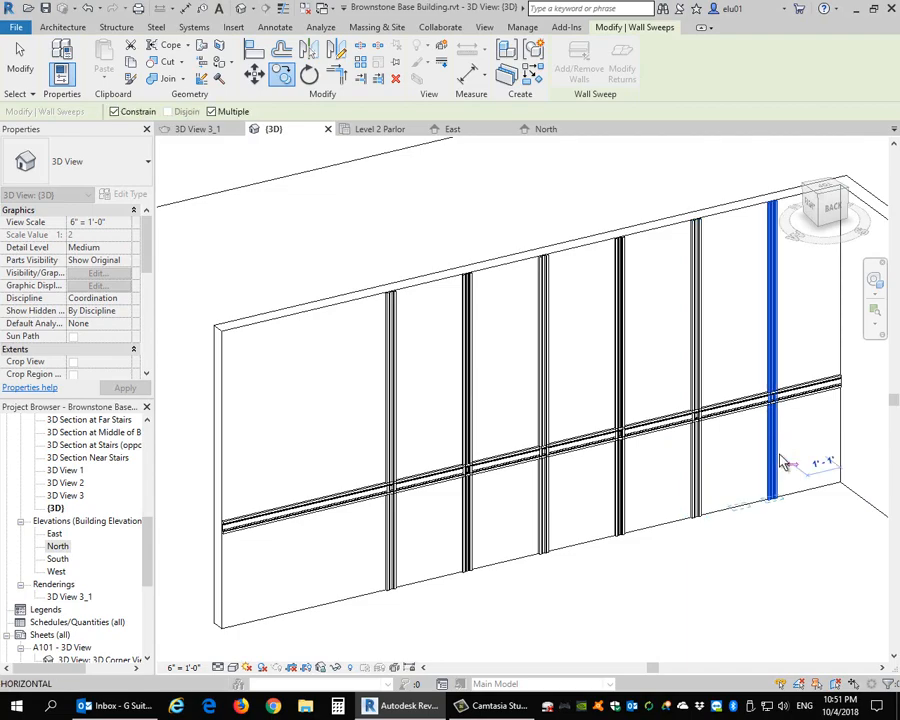
key(Return)
Examine the horizontal sweep and the row of vertical sweeps along the wall
scroll(747, 519, down, 3)
shift+middle_drag(645, 495, 438, 536)
click(444, 514)
shift+middle_drag(503, 534, 549, 459)
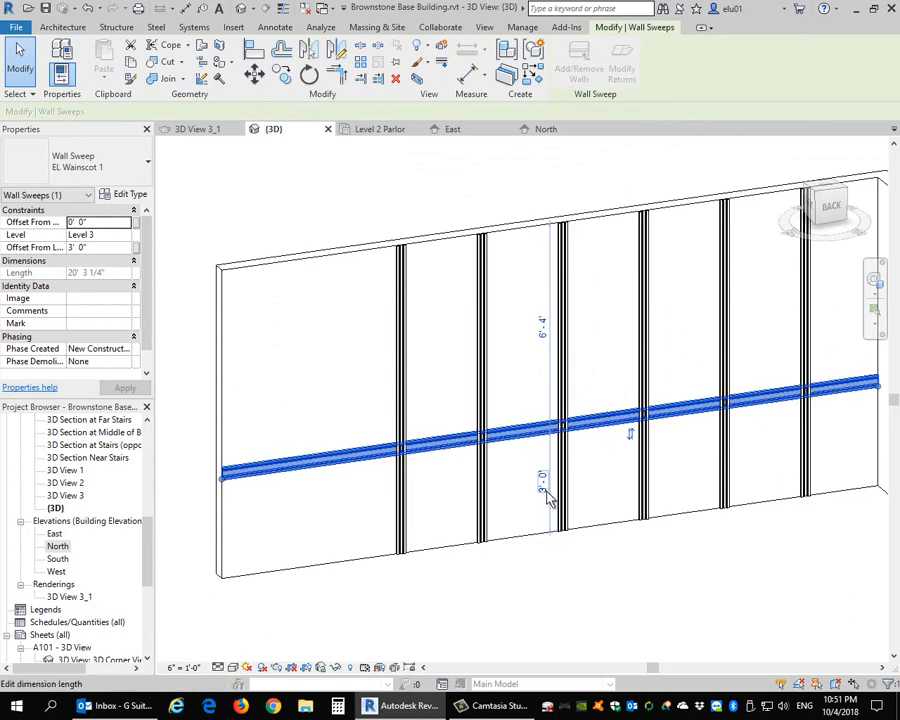
click(565, 403)
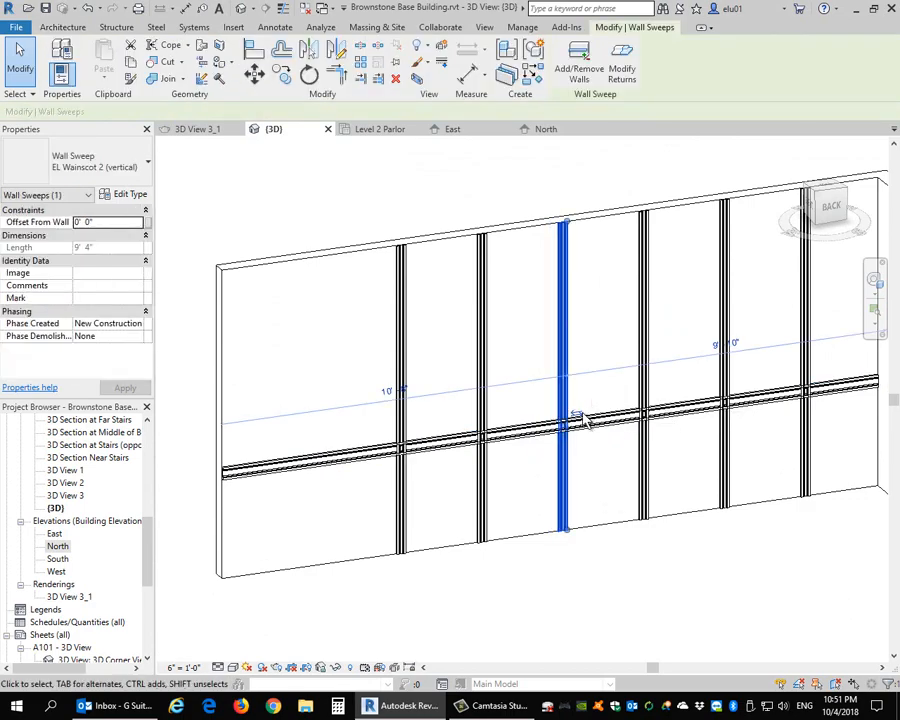
shift+middle_drag(667, 368, 278, 345)
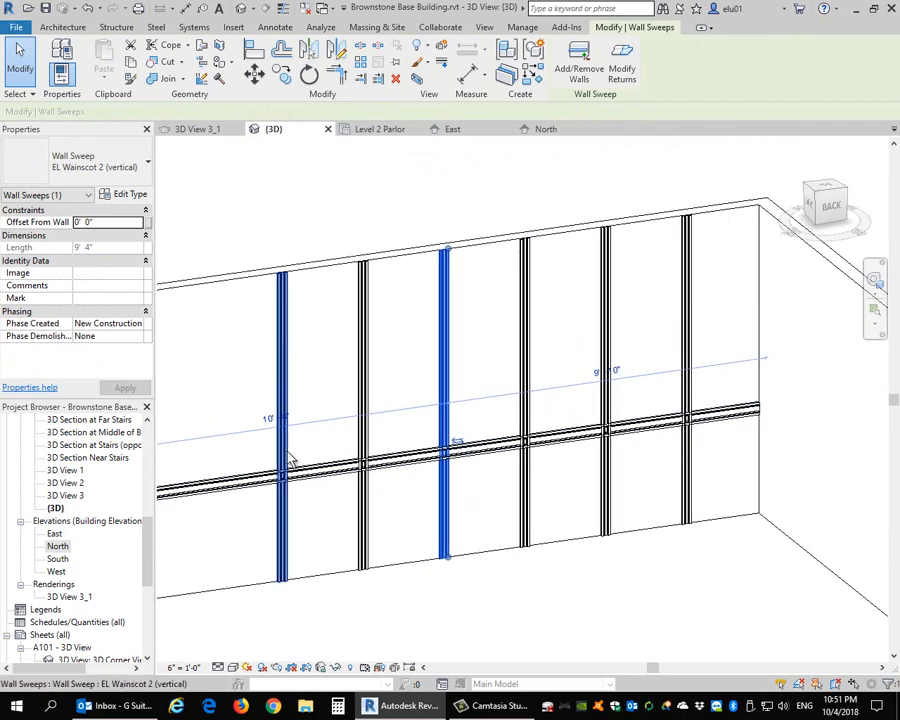
scroll(525, 478, down, 1)
middle_drag(530, 477, 622, 456)
click(440, 551)
scroll(440, 551, up, 1)
key(Escape)
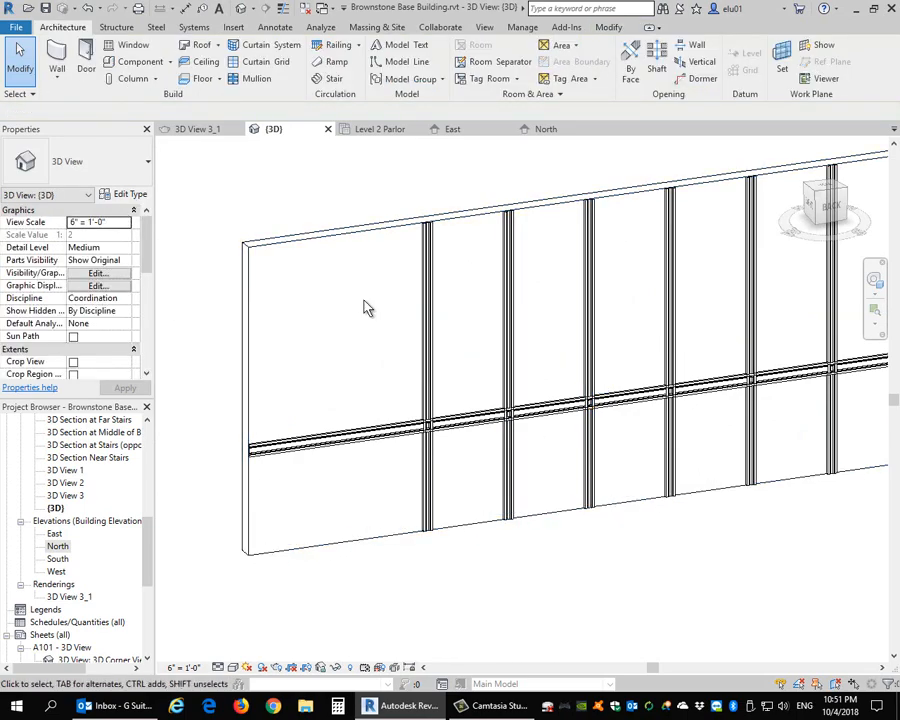
Place a horizontal wall sweep of type Base along the wall's bottom edge
click(57, 78)
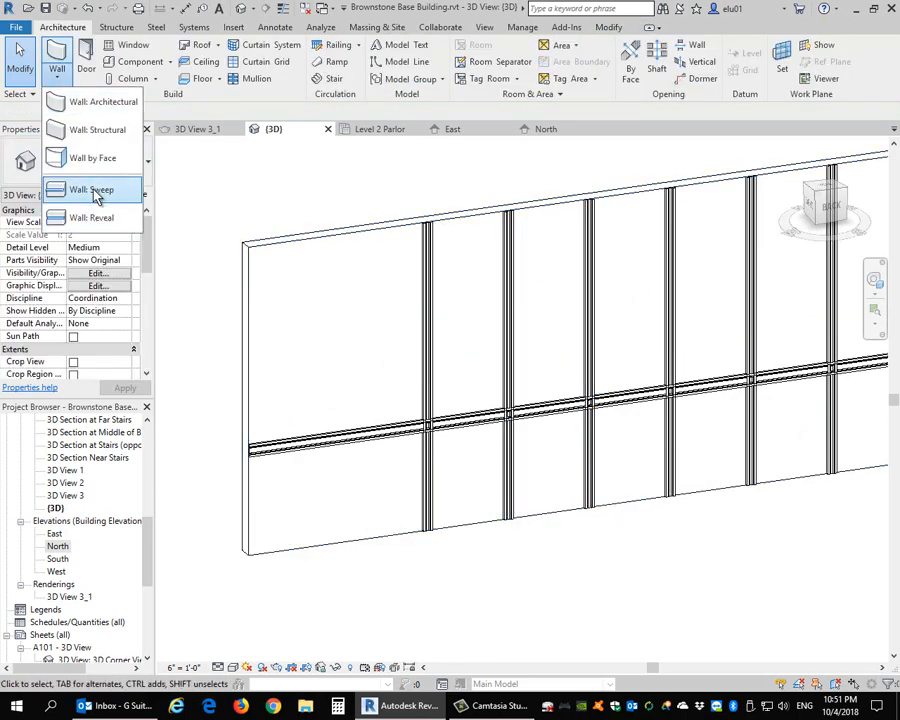
click(92, 189)
click(145, 164)
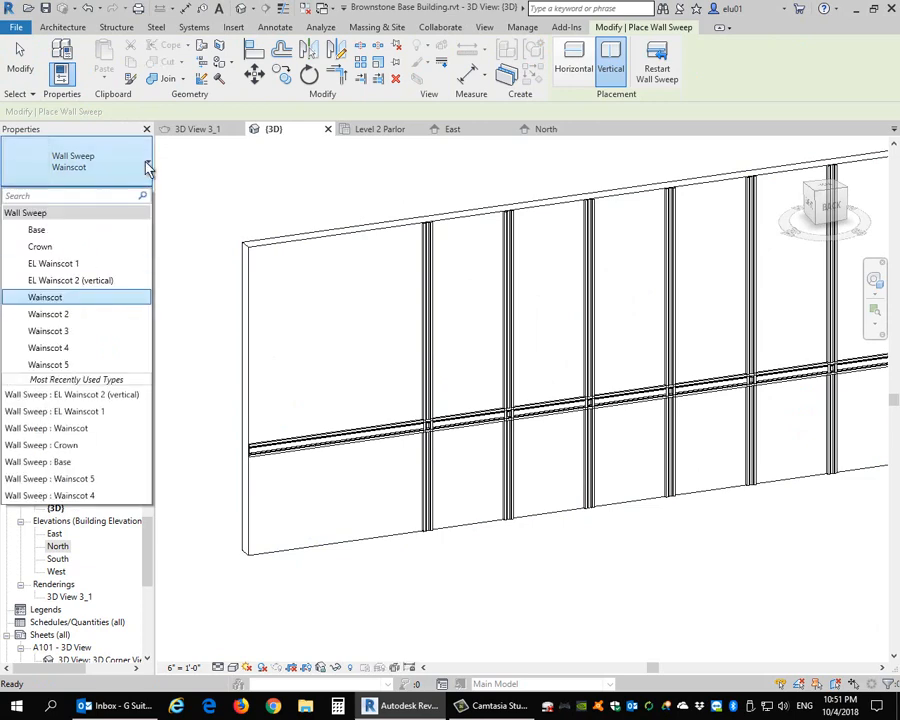
click(95, 238)
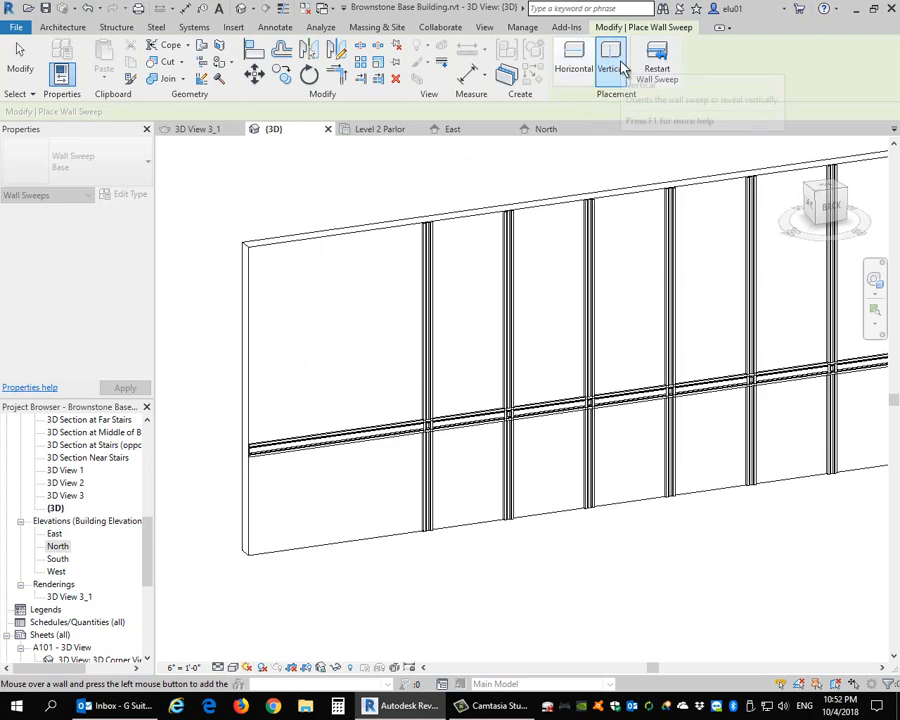
click(573, 60)
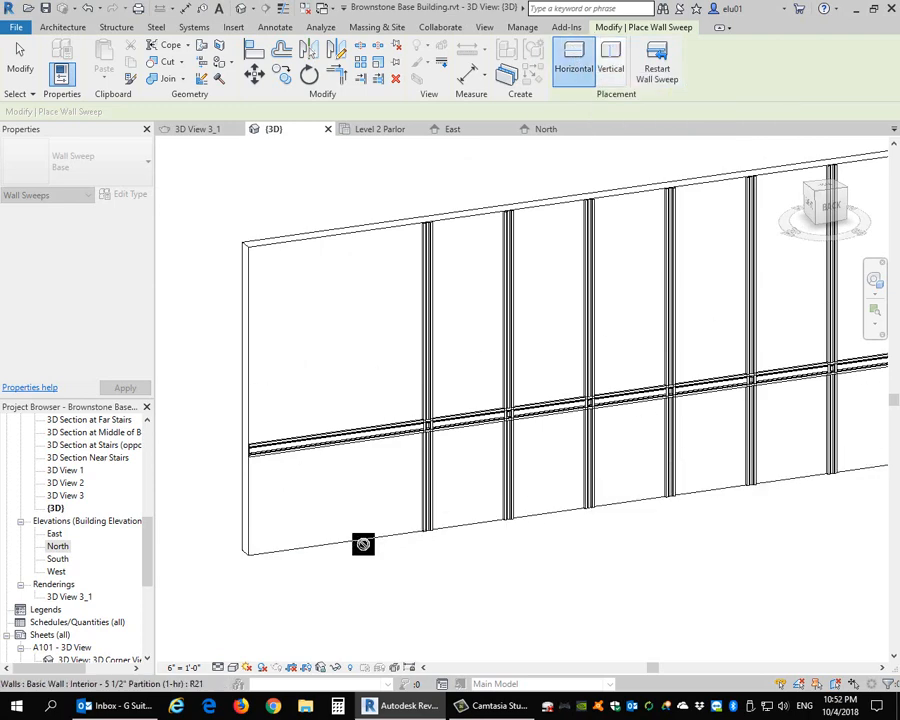
click(364, 538)
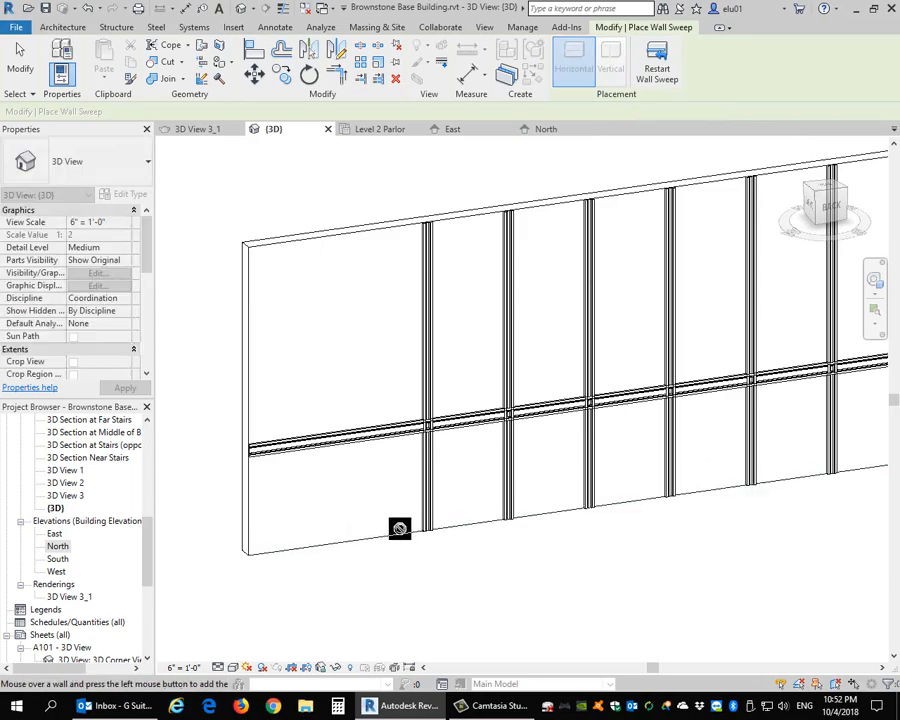
key(Escape)
key(Escape)
Examine the base sweep's profile at the wall's free end and where the vertical sweeps meet it
scroll(316, 545, up, 3)
shift+middle_drag(298, 550, 468, 516)
scroll(312, 535, down, 1)
scroll(311, 535, up, 3)
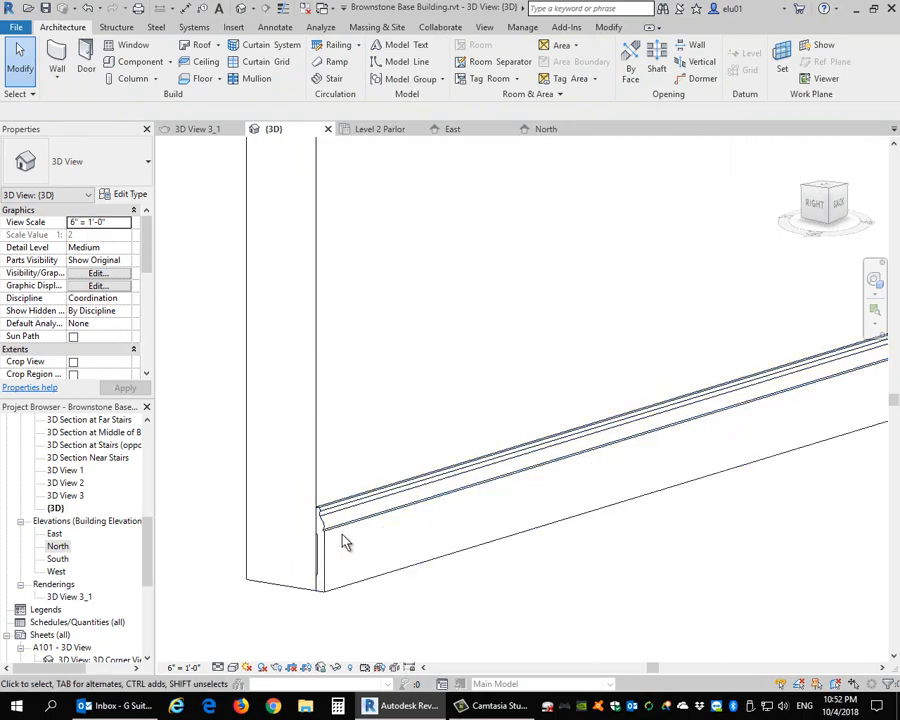
scroll(343, 531, down, 3)
middle_drag(568, 466, 371, 488)
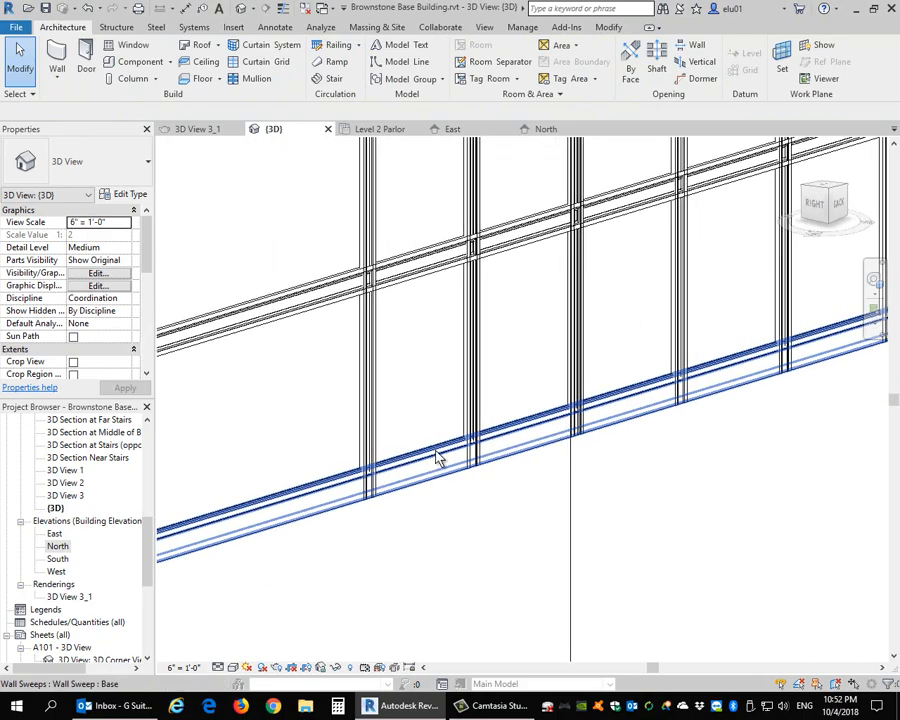
scroll(444, 455, down, 1)
scroll(394, 480, up, 4)
scroll(390, 440, down, 3)
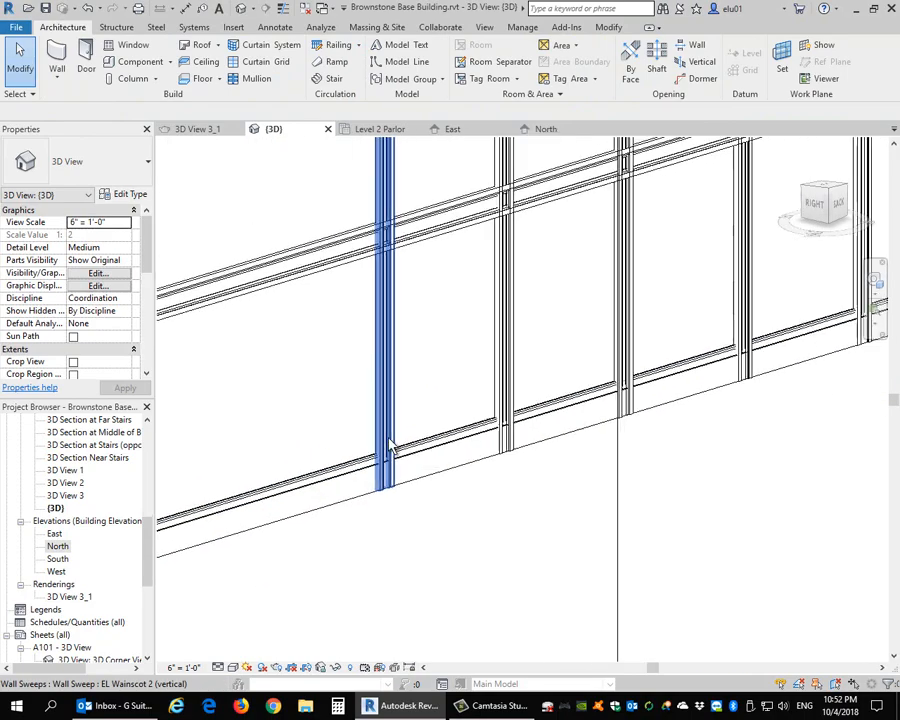
middle_drag(388, 441, 462, 435)
Duplicate the base sweep's type as EL Base 2 and set its profile to Base 1 : 7 1/4" x 5/8"
click(303, 502)
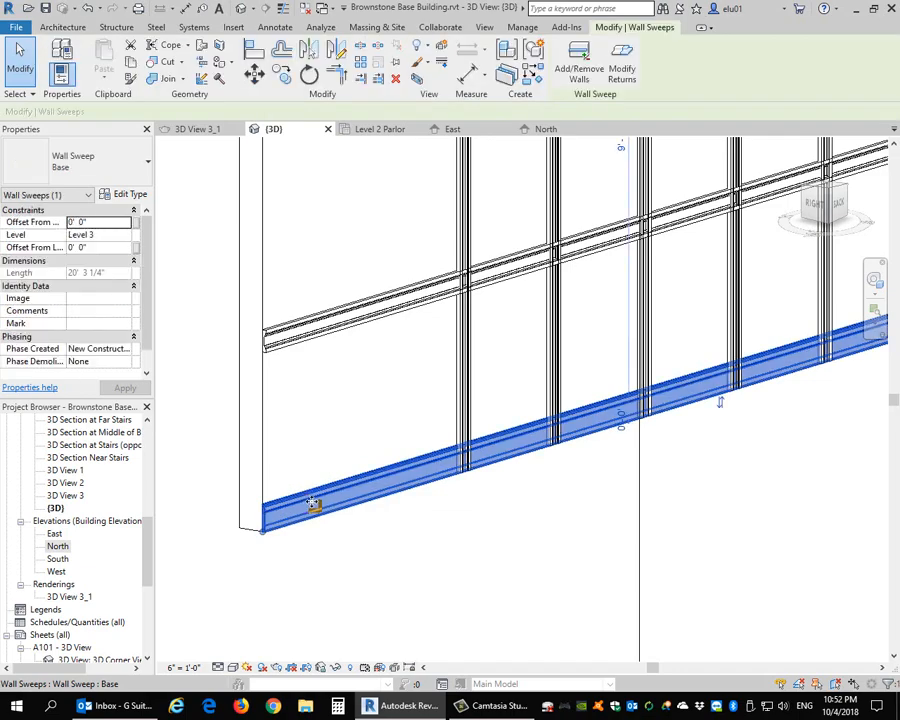
click(128, 194)
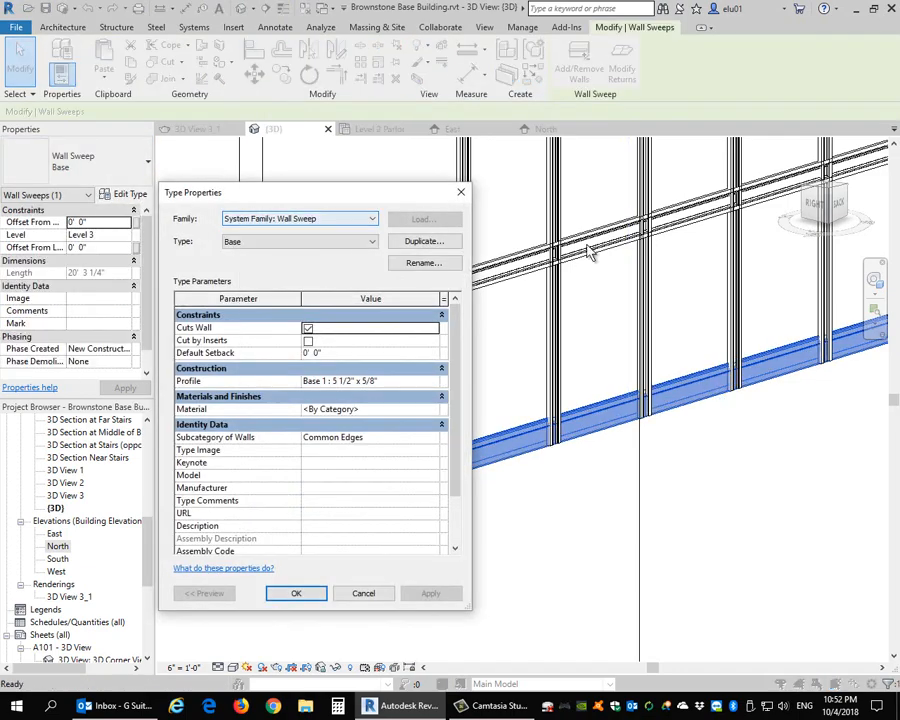
click(430, 244)
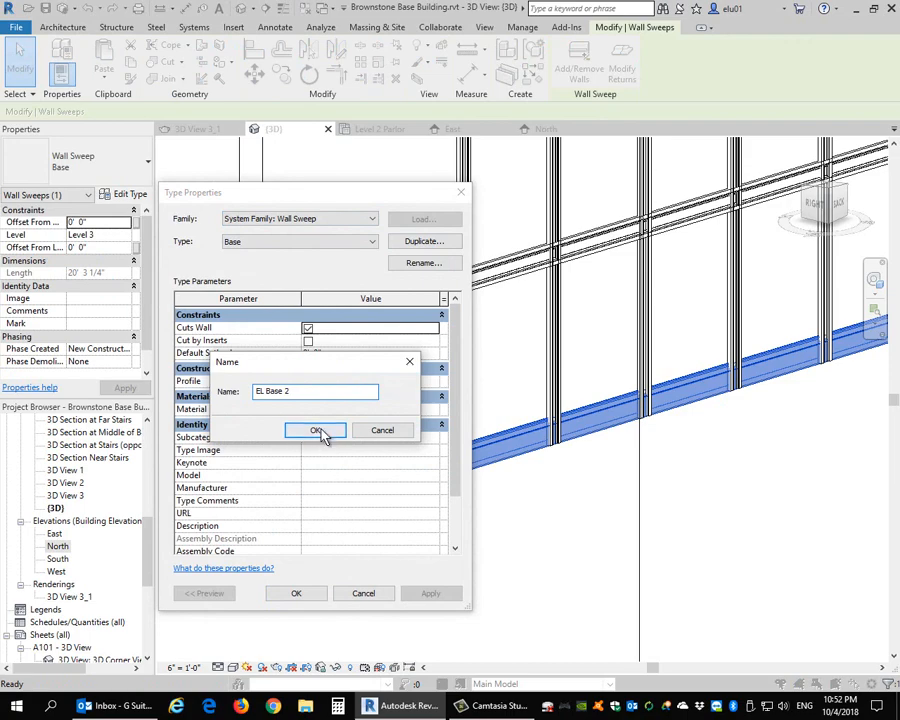
click(316, 431)
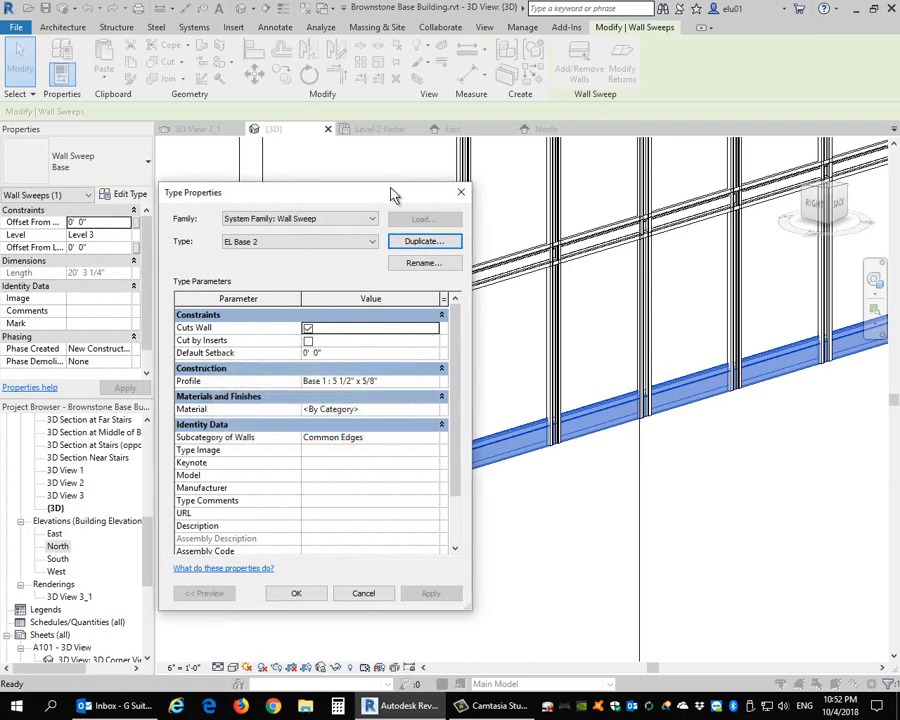
drag(393, 193, 758, 180)
click(760, 368)
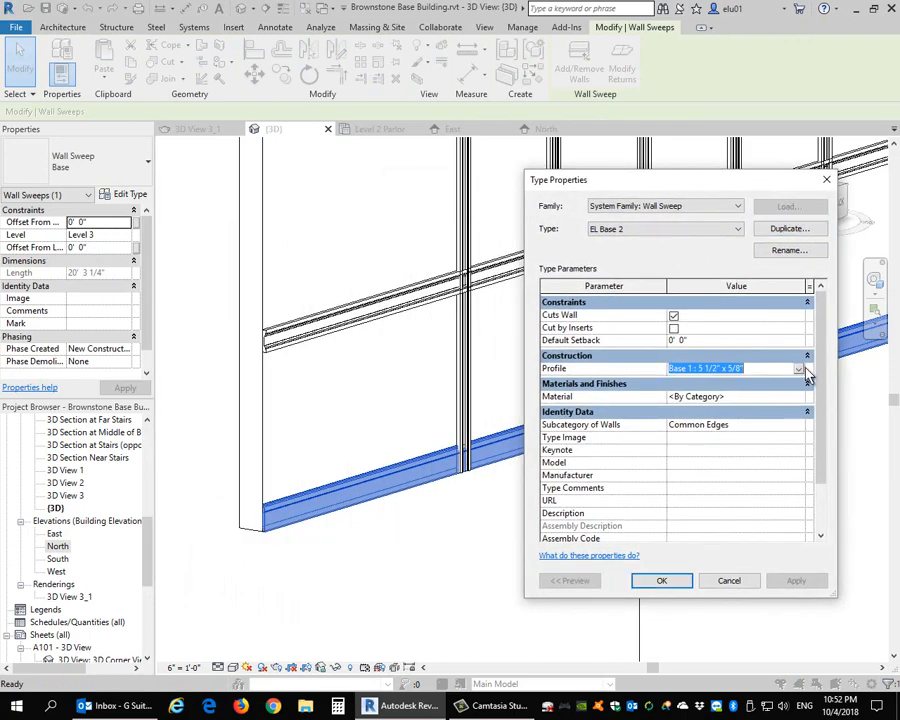
click(798, 369)
click(697, 402)
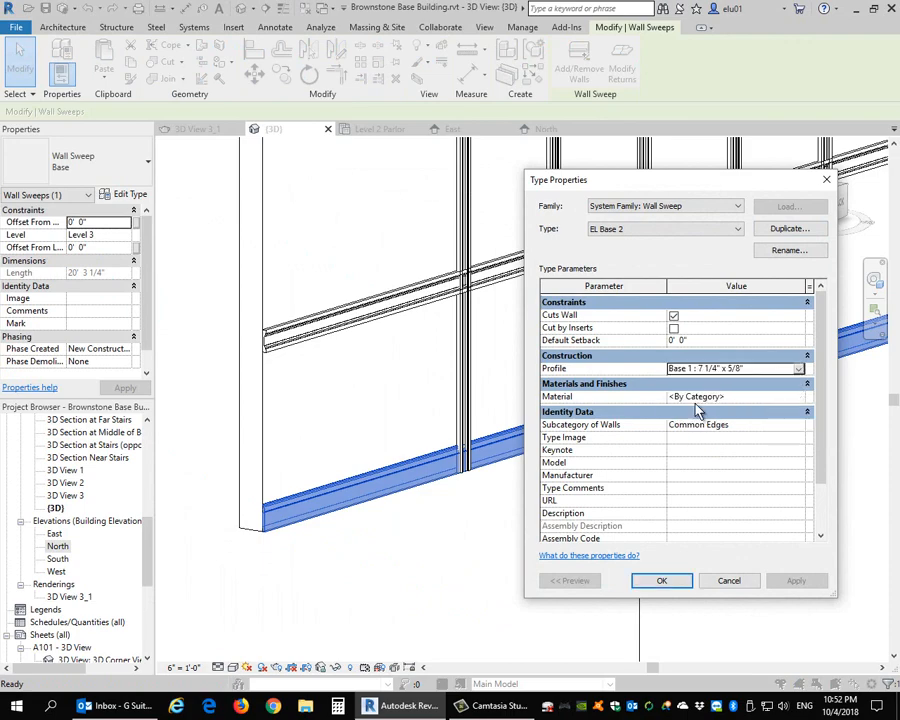
click(668, 587)
click(301, 528)
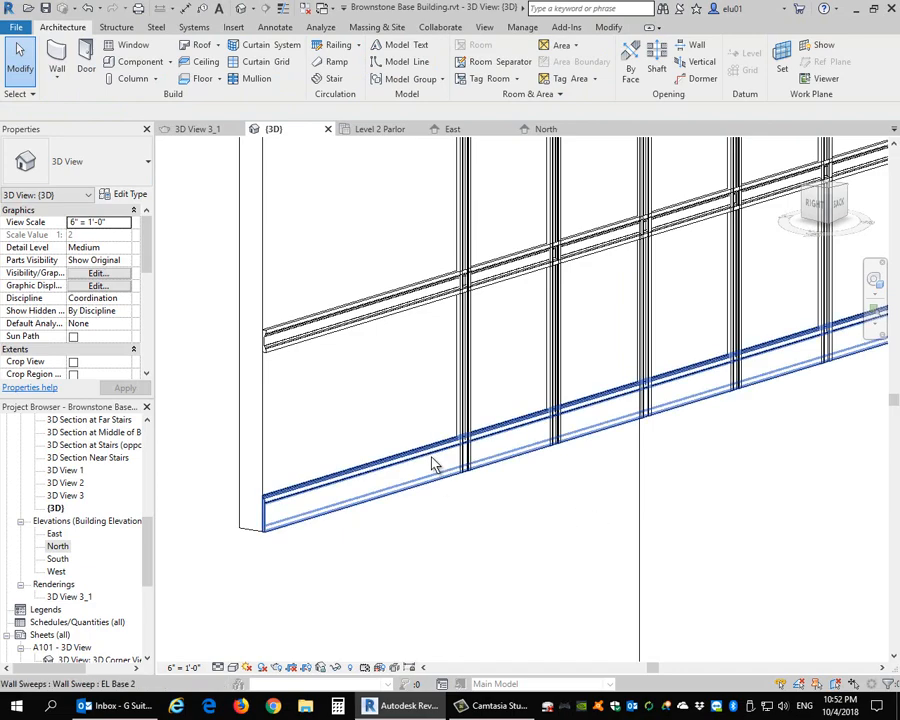
Set the EL Base 2 type's profile to Base 1 : 4 1/2" x 5/8"
click(434, 524)
click(124, 194)
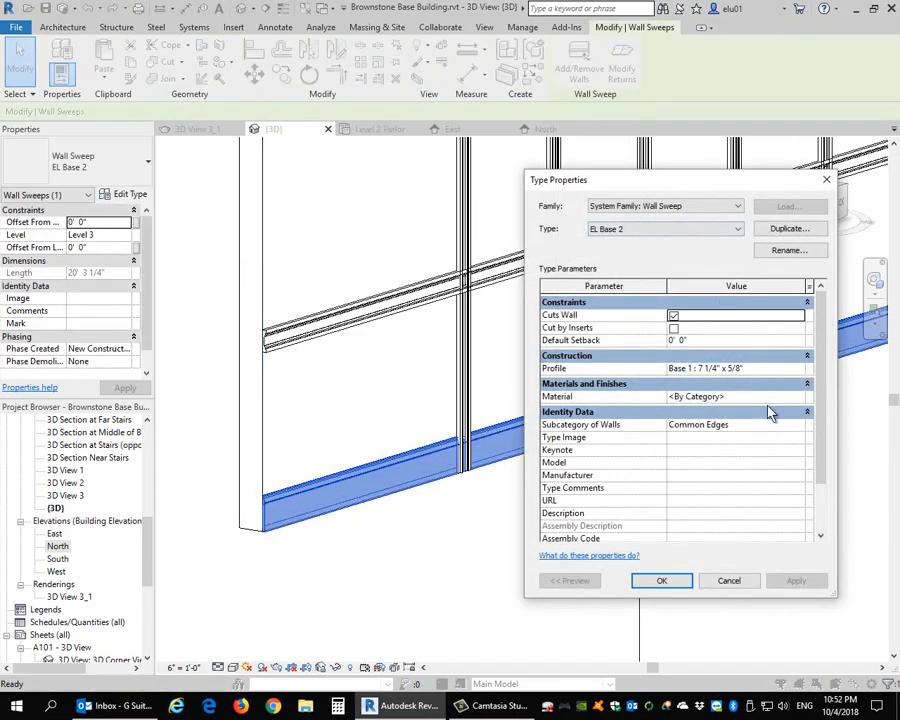
click(790, 372)
click(799, 370)
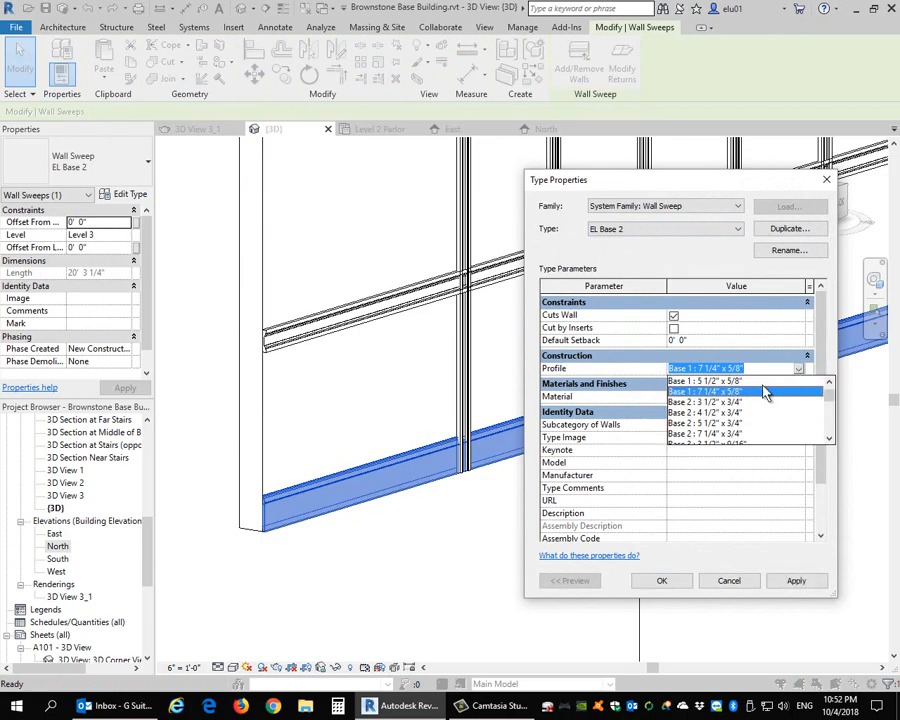
scroll(718, 414, up, 2)
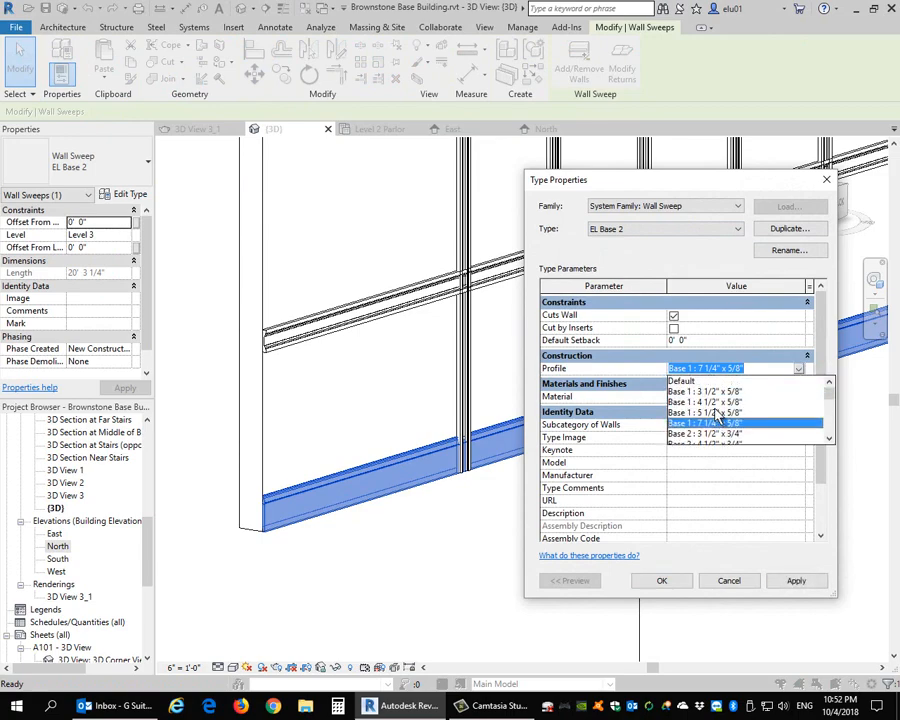
click(716, 403)
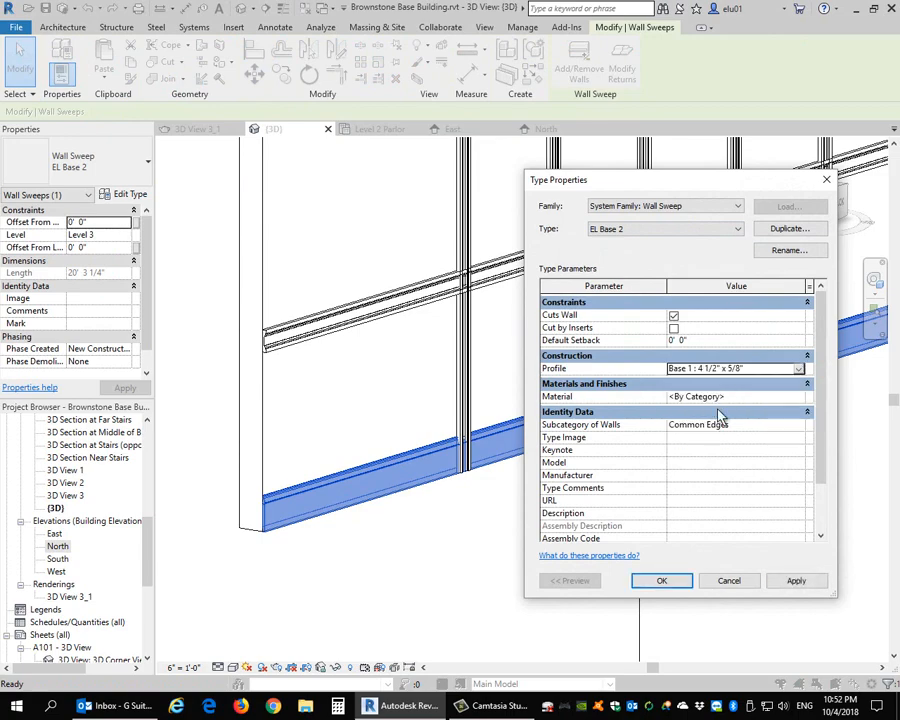
click(800, 586)
click(661, 581)
key(Escape)
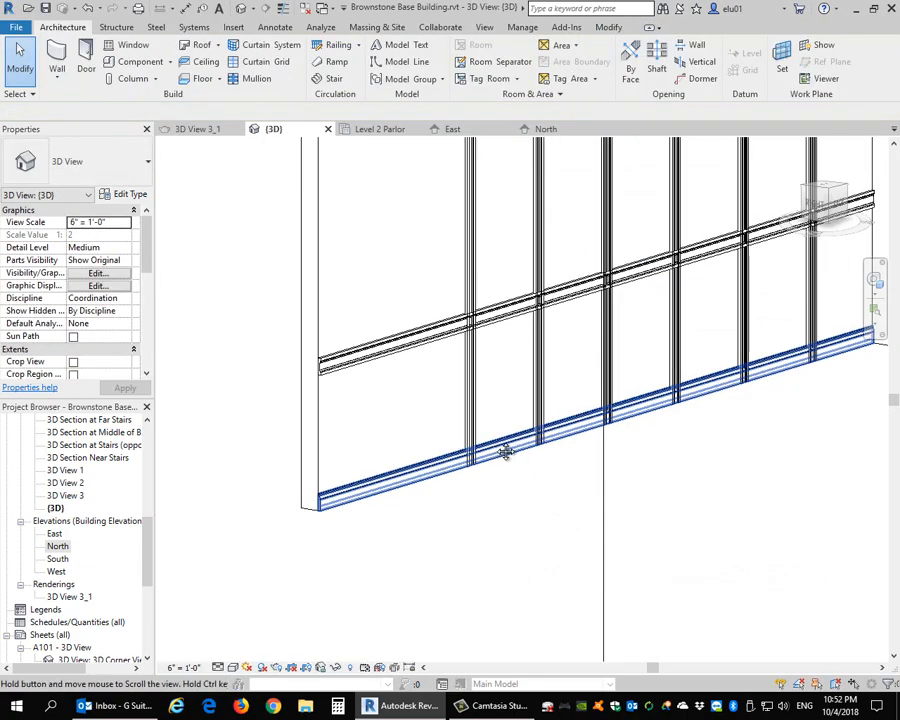
Shorten the lower end of the vertical sweep nearest the wall's free end up to the top of the base sweep
scroll(418, 460, up, 4)
scroll(420, 452, up, 2)
click(410, 482)
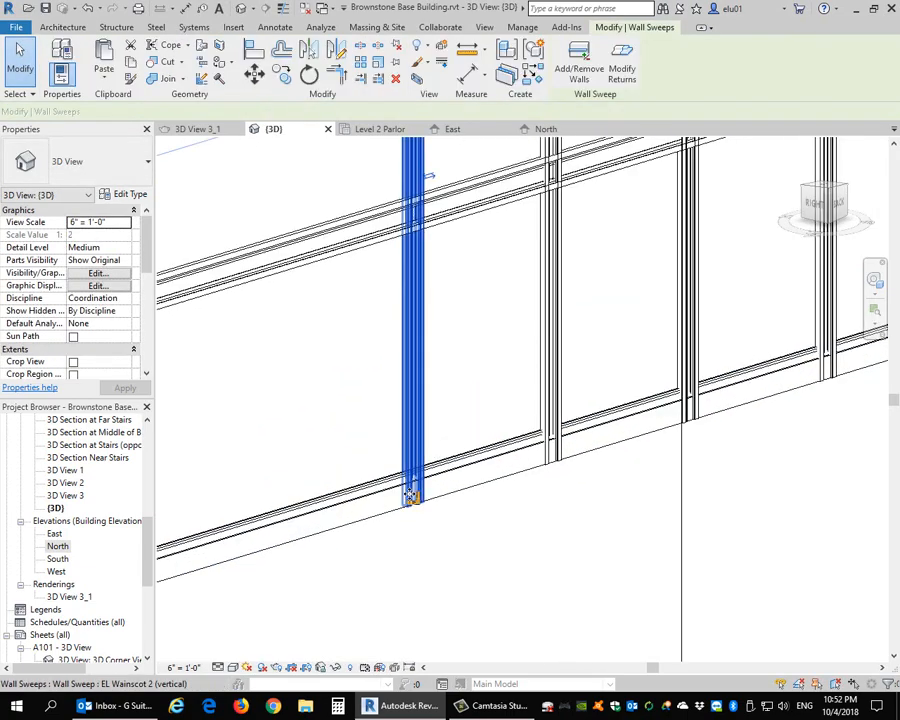
scroll(420, 500, up, 2)
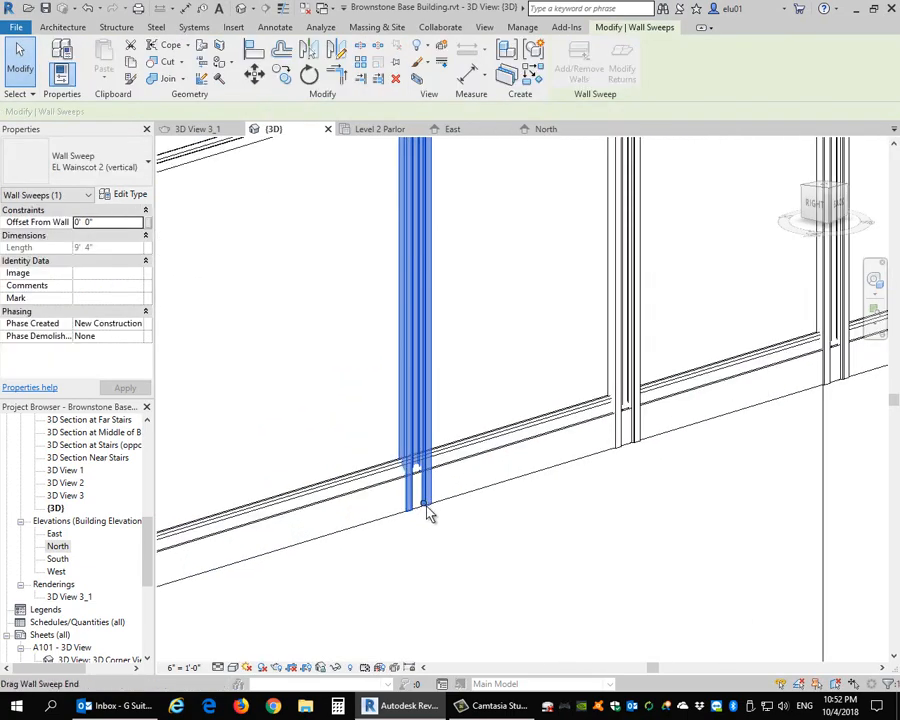
drag(428, 512, 427, 472)
click(486, 496)
scroll(487, 497, down, 2)
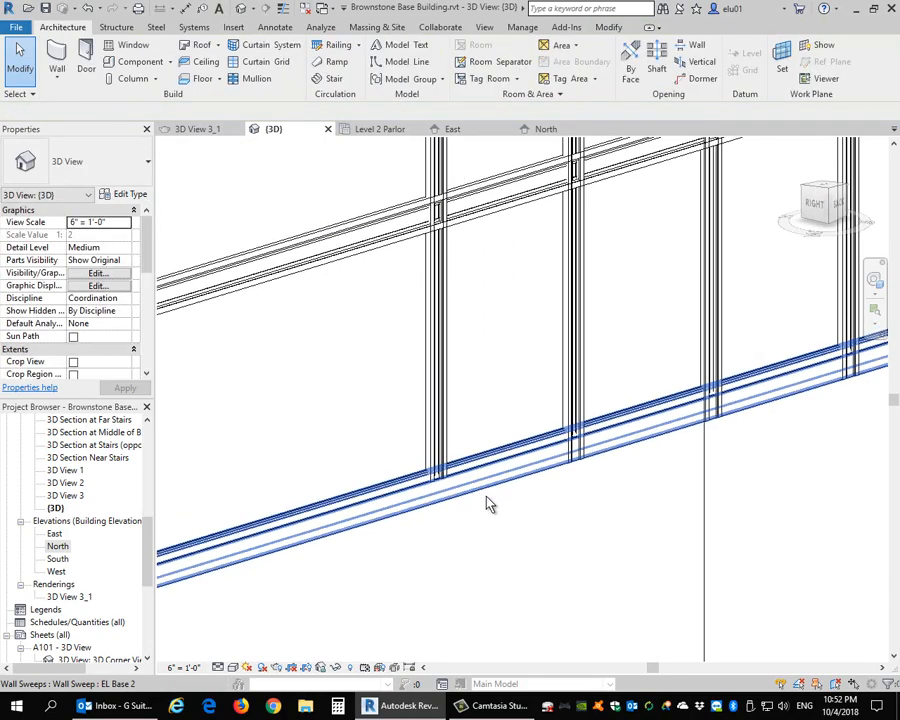
scroll(487, 497, down, 1)
scroll(485, 522, down, 3)
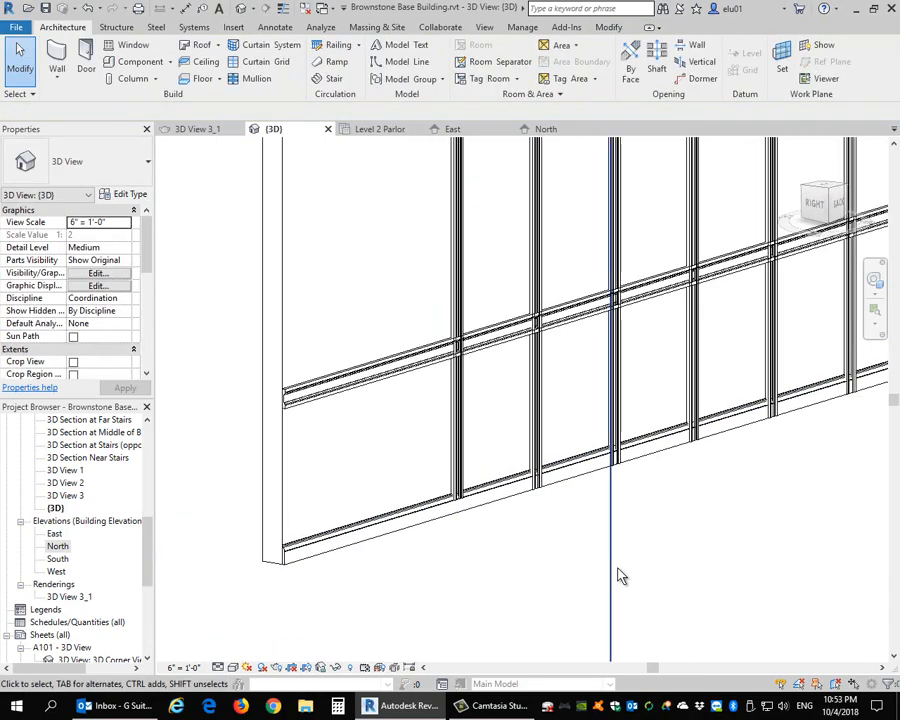
Shorten the lower end of the second vertical sweep up to the top of the base sweep
shift+middle_drag(618, 576, 431, 587)
scroll(496, 552, down, 2)
scroll(431, 587, up, 3)
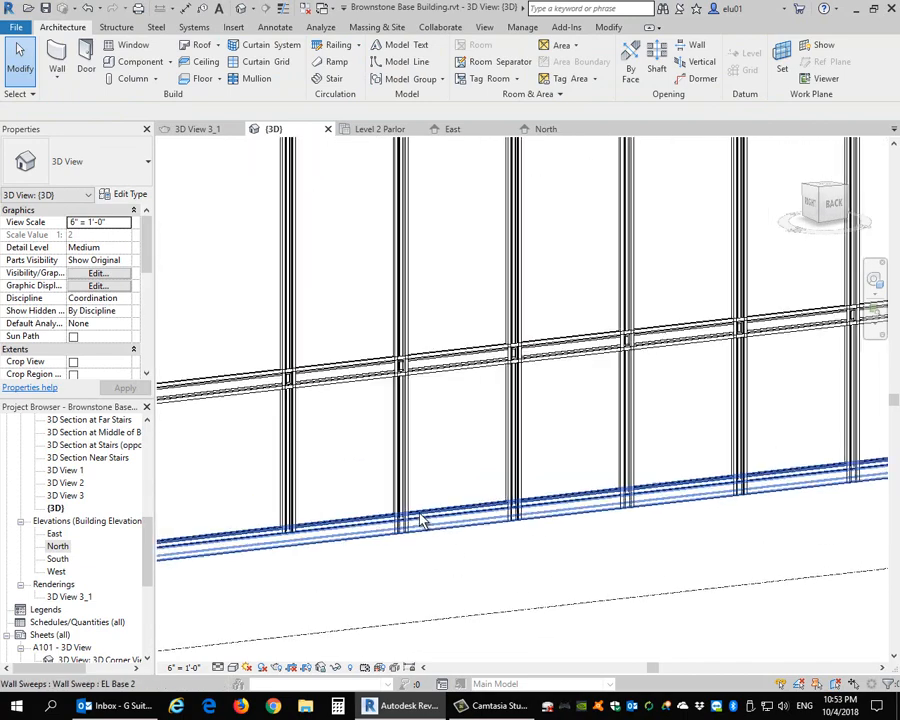
scroll(421, 520, up, 1)
click(404, 502)
mouse_move(404, 536)
mouse_down()
mouse_move(413, 512)
mouse_move(407, 522)
mouse_up()
scroll(470, 523, up, 2)
middle_drag(470, 523, 440, 533)
click(400, 493)
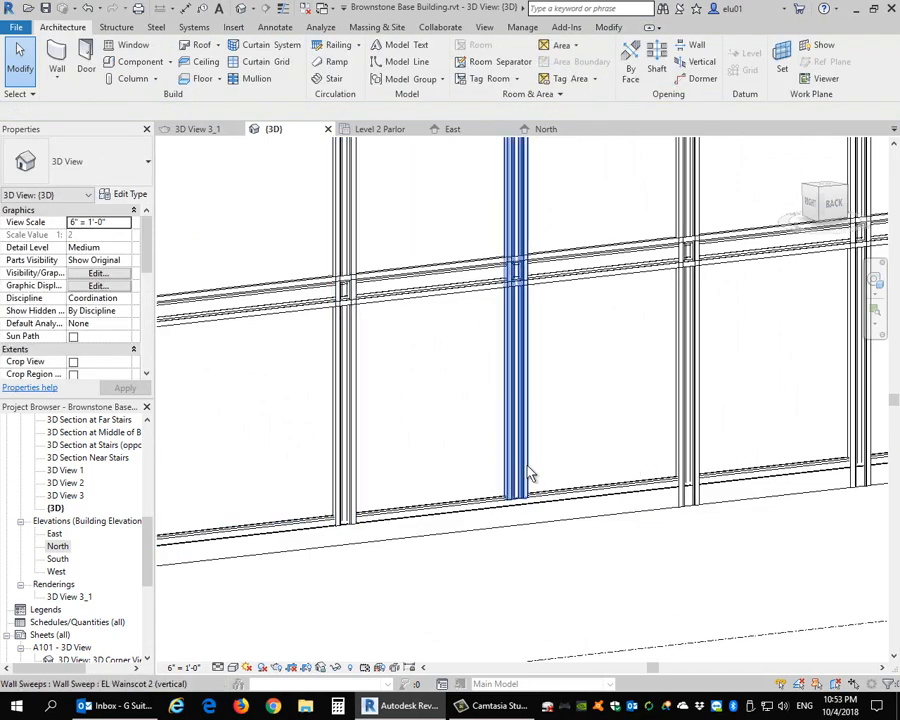
Delete all vertical sweeps except the shortened one nearest the wall's free end
scroll(585, 470, down, 5)
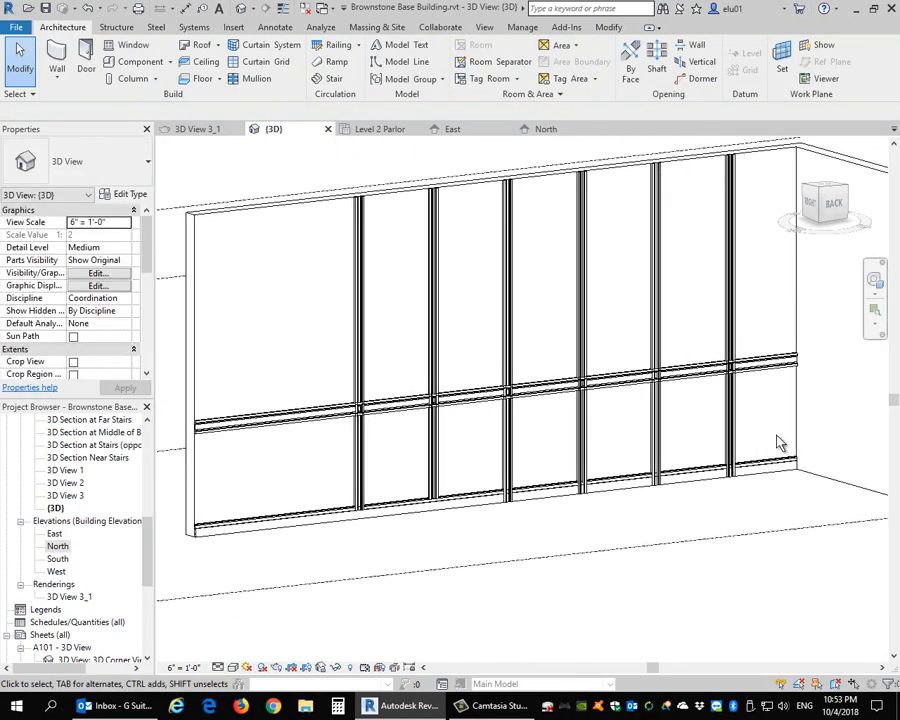
drag(780, 443, 410, 445)
key(Delete)
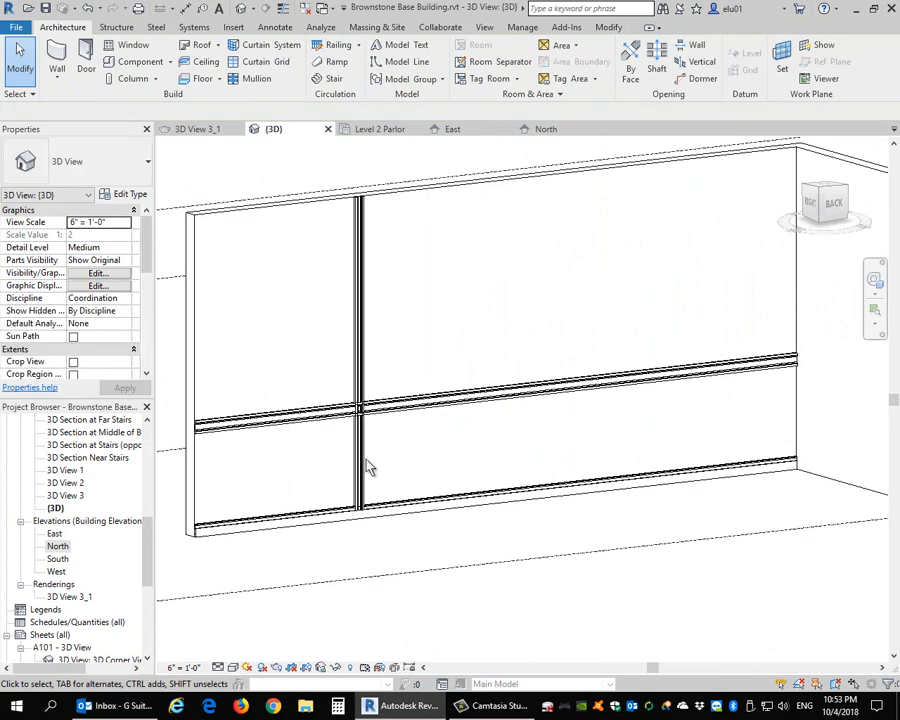
Array the remaining vertical sweep along the wall at 2'-6" spacing, grouped and associated, with six members in total
click(362, 468)
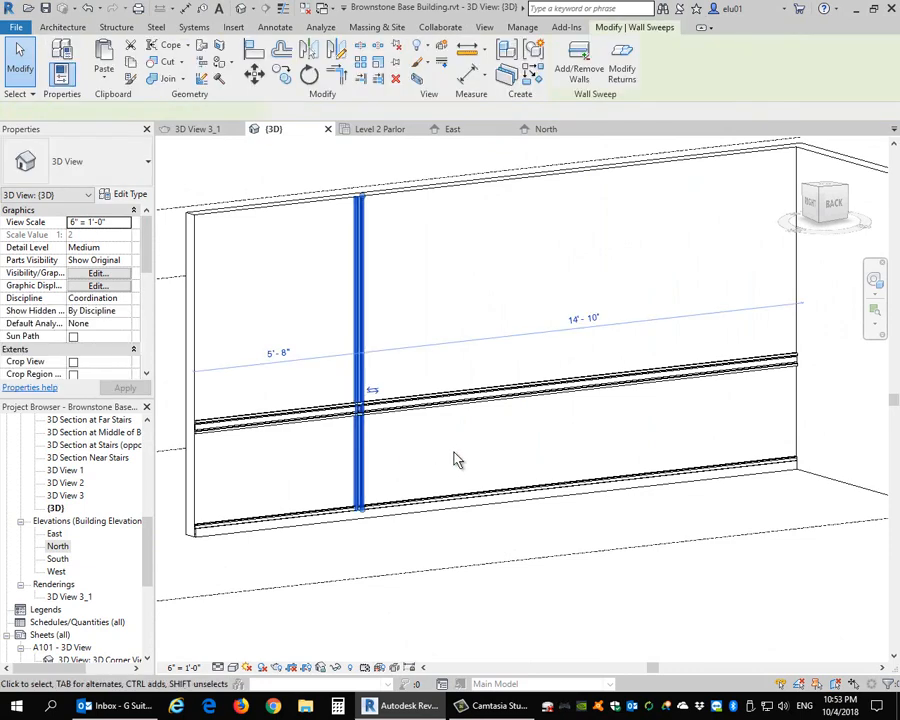
click(362, 64)
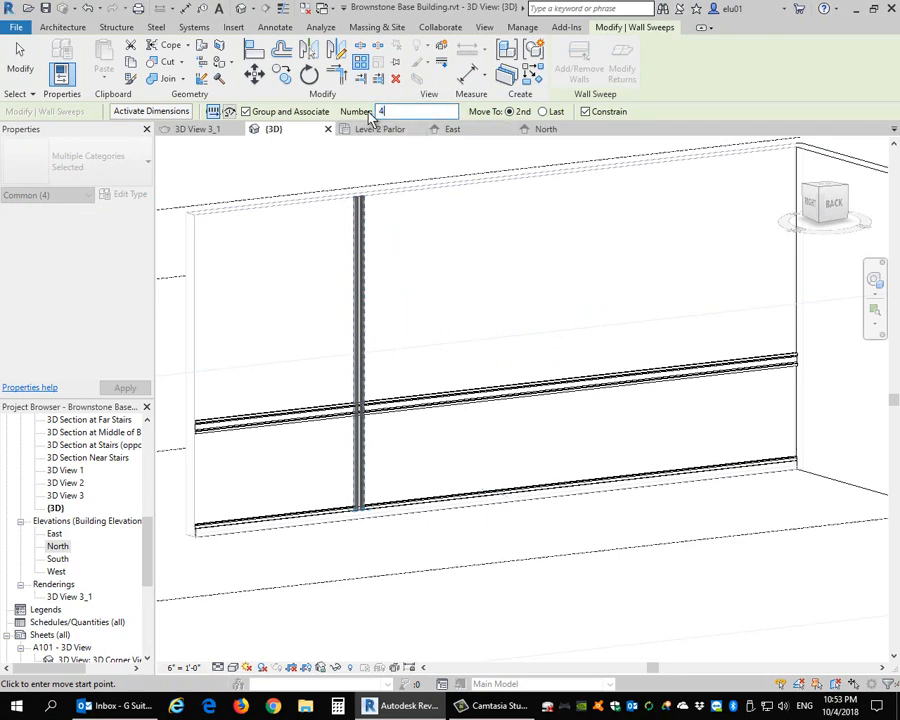
click(392, 478)
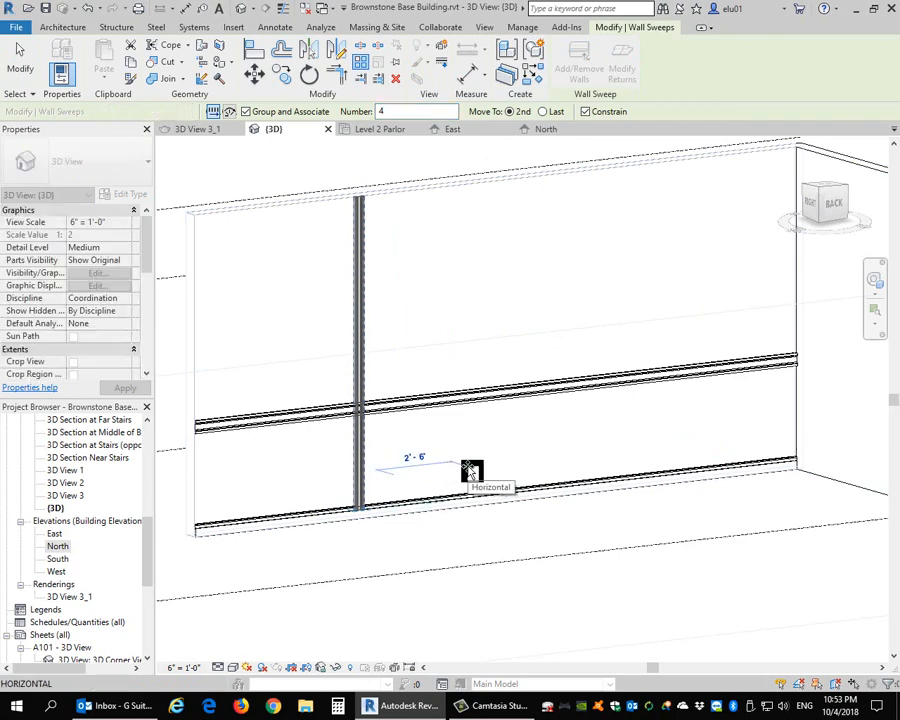
click(468, 472)
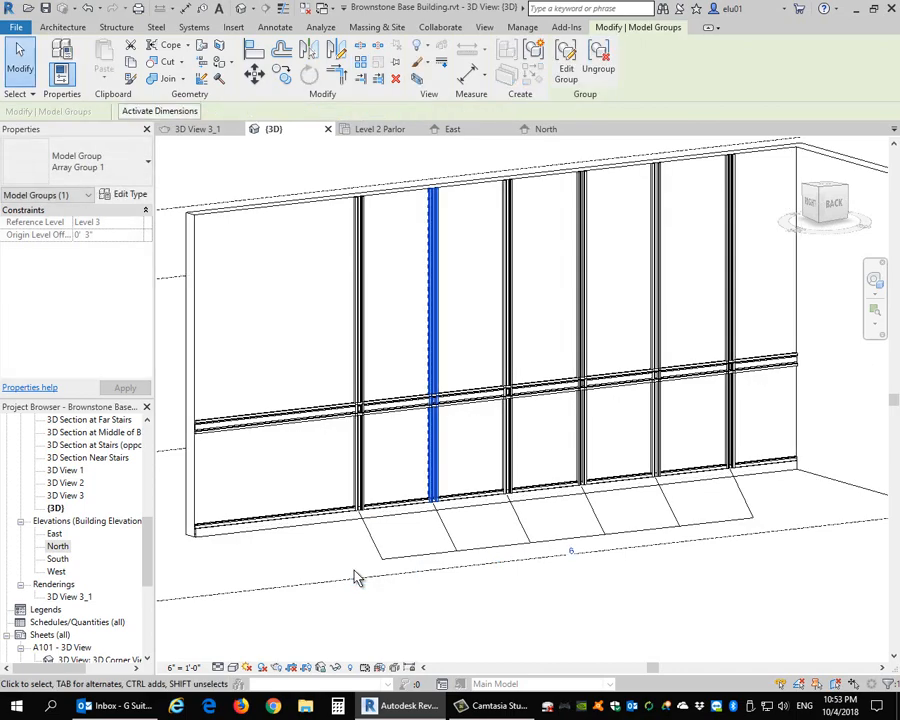
click(505, 560)
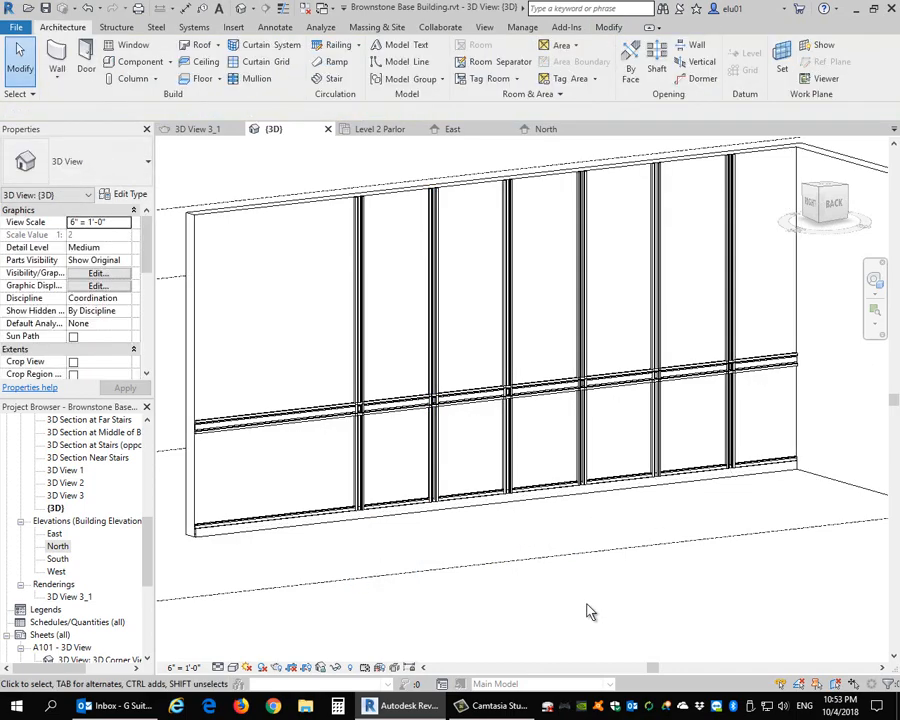
Try to delete the second vertical sweep of the array
click(432, 468)
key(Delete)
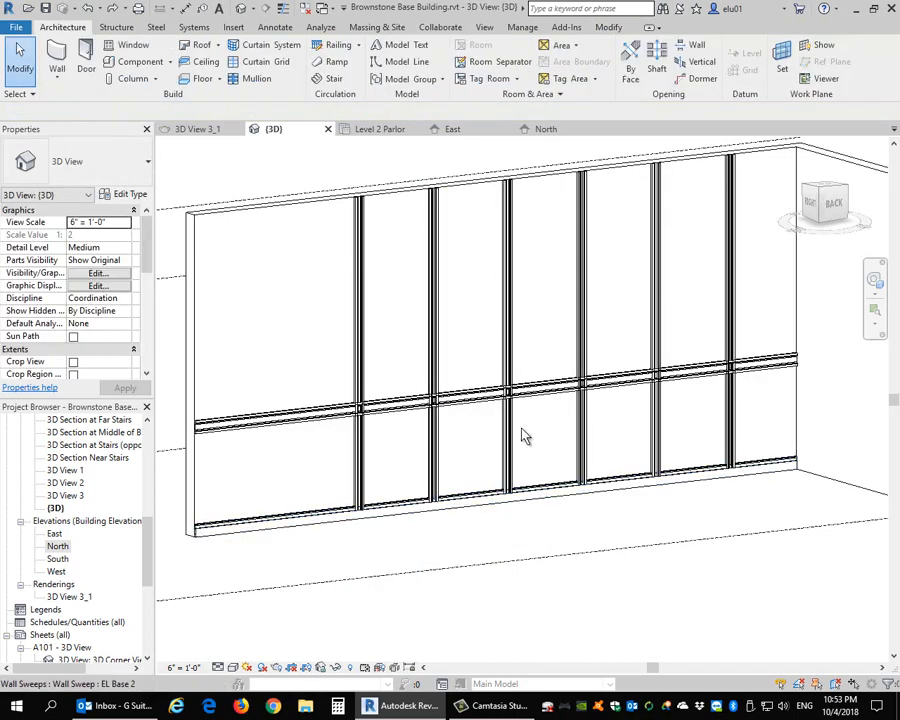
scroll(490, 472, up, 3)
scroll(481, 481, up, 2)
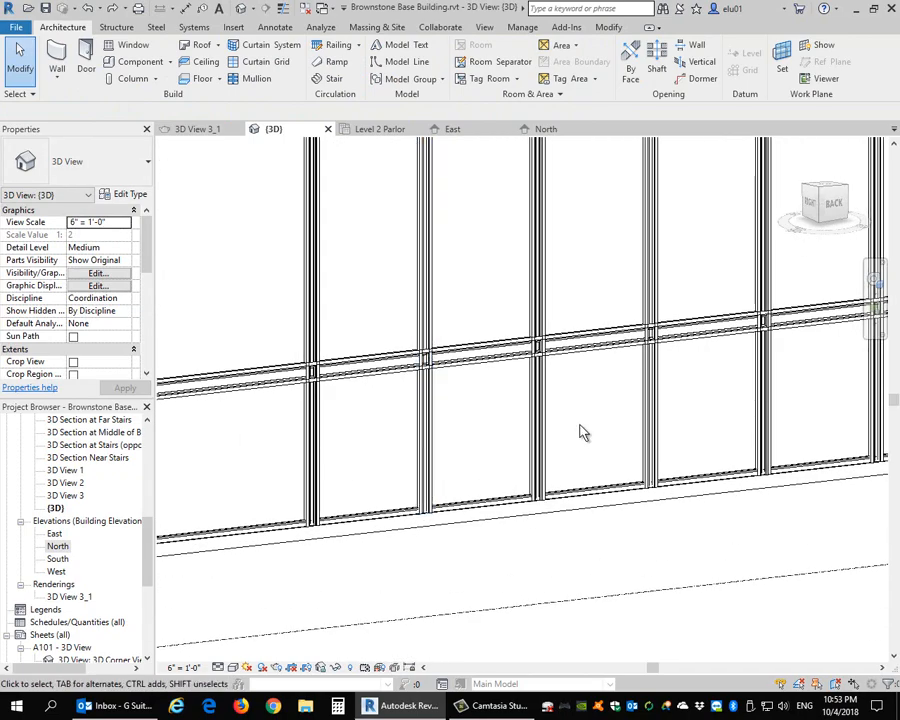
Place a horizontal wall sweep of type Crown along the upper part of the wainscoted wall
scroll(590, 430, down, 2)
shift+middle_drag(636, 421, 666, 455)
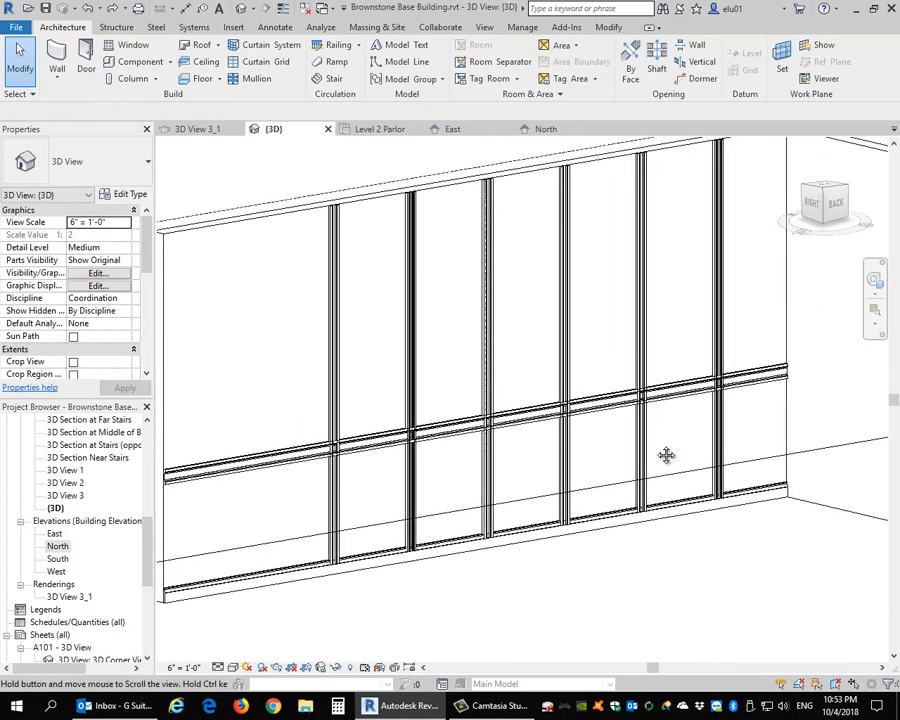
middle_drag(413, 421, 426, 413)
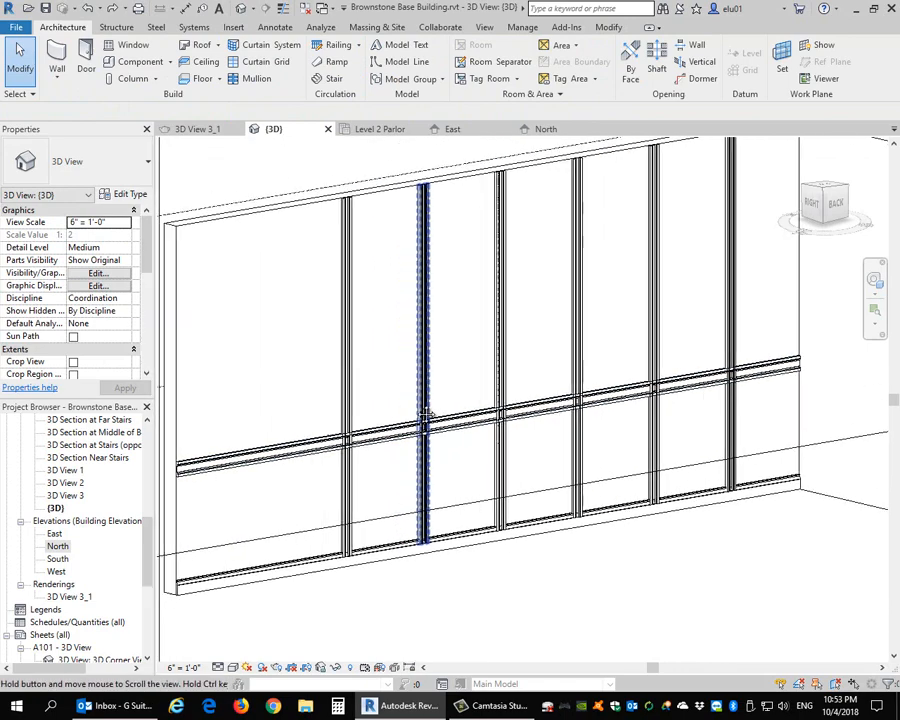
middle_drag(386, 320, 398, 348)
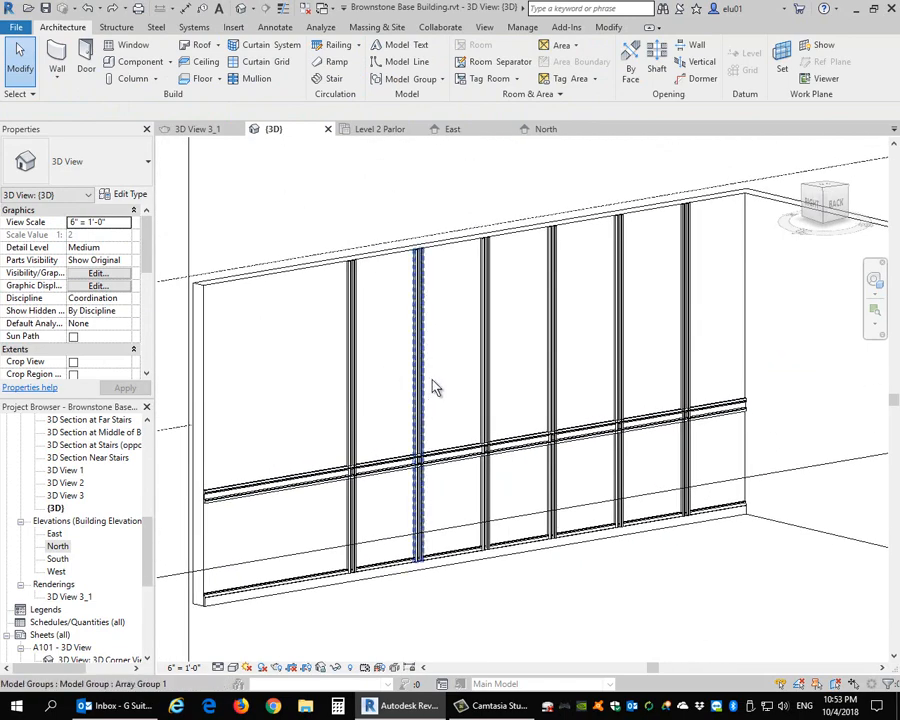
shift+middle_drag(435, 388, 460, 370)
scroll(224, 288, up, 3)
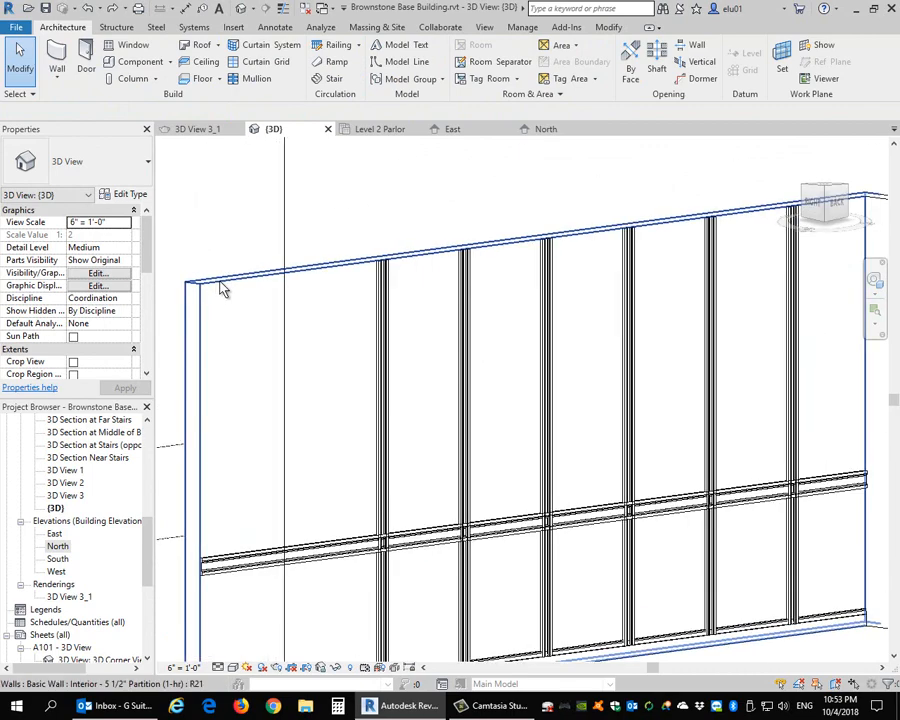
click(57, 78)
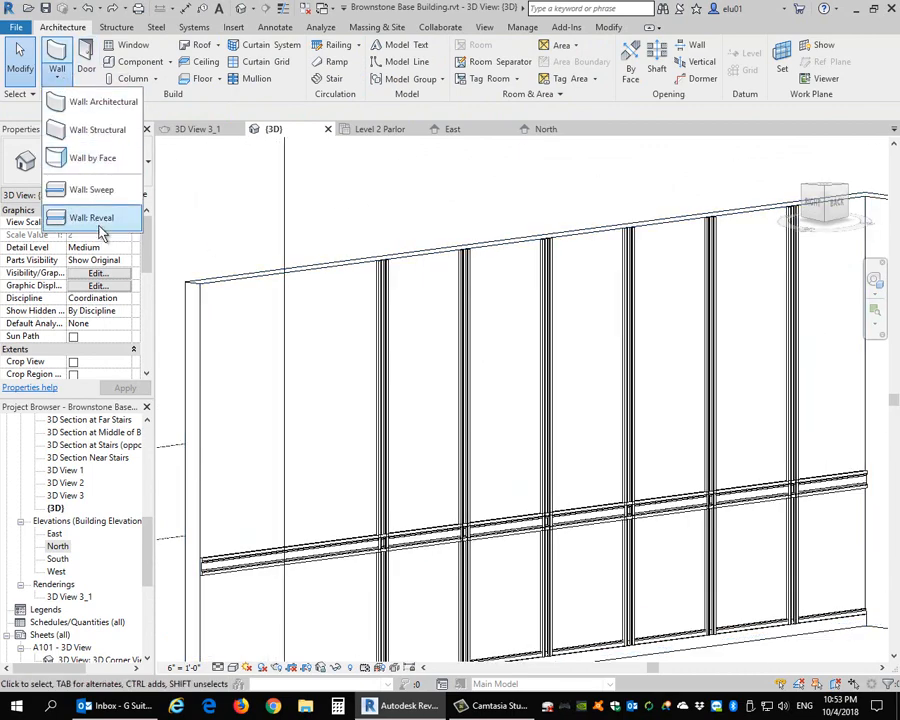
click(88, 190)
click(140, 173)
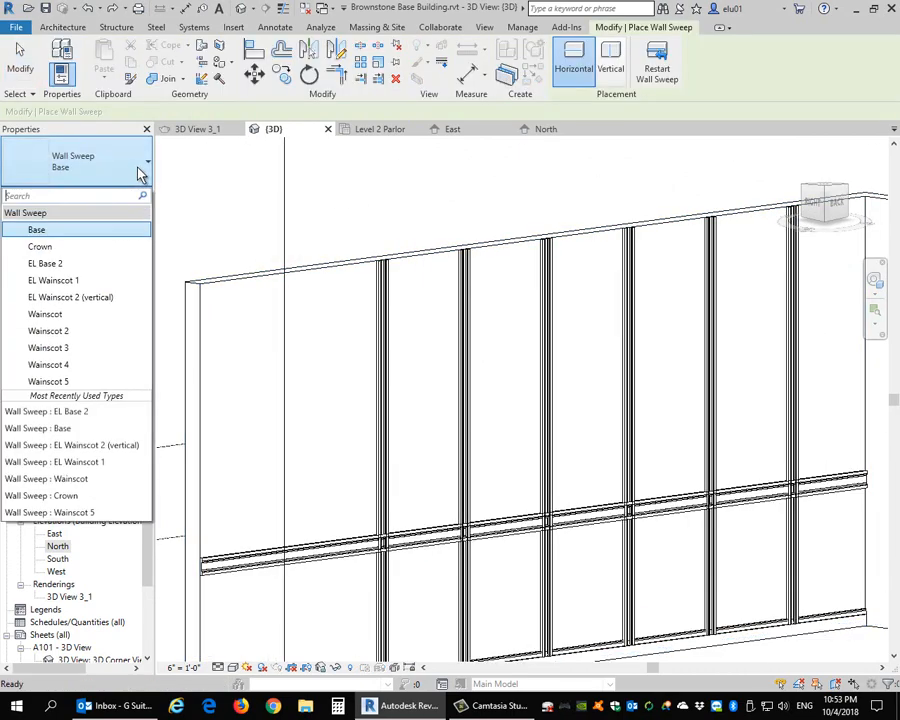
click(72, 250)
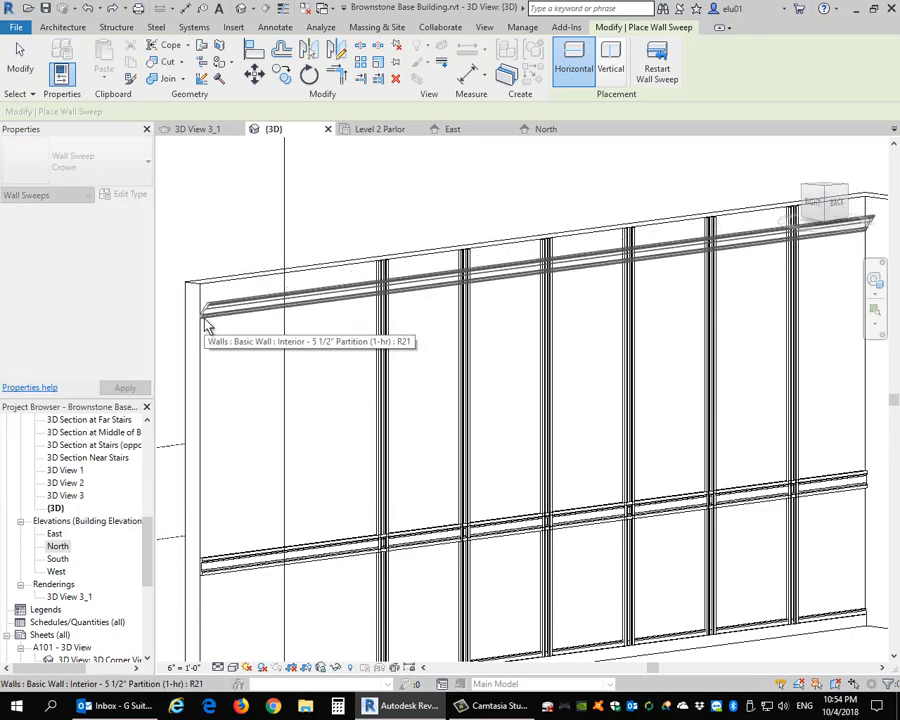
click(203, 320)
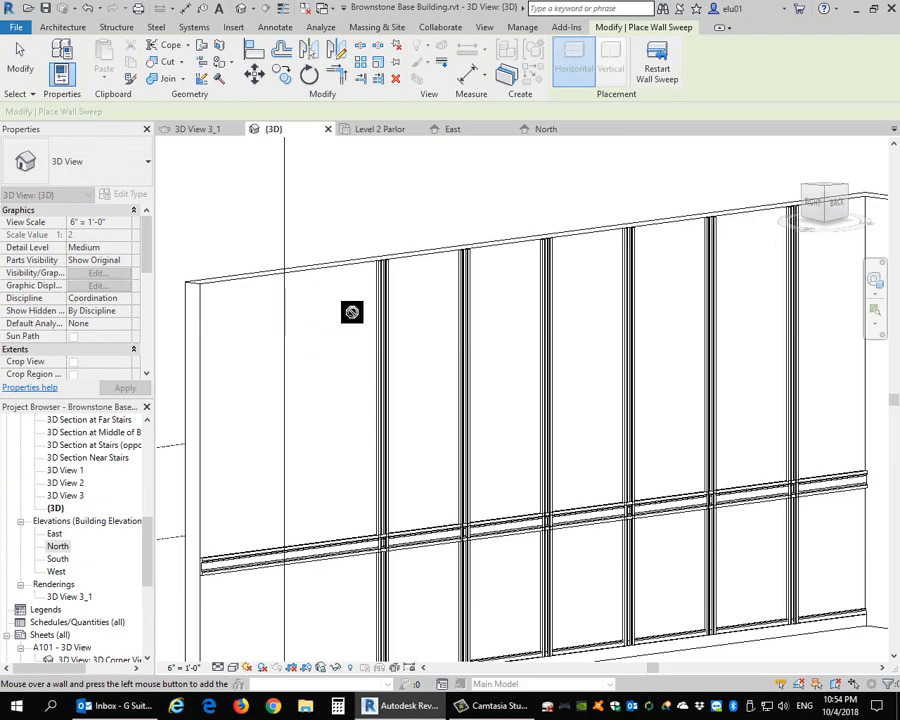
key(Escape)
Lower the crown sweep slightly on the wall, to an offset of about 8'-5 5/8" from Level 3
scroll(250, 313, up, 3)
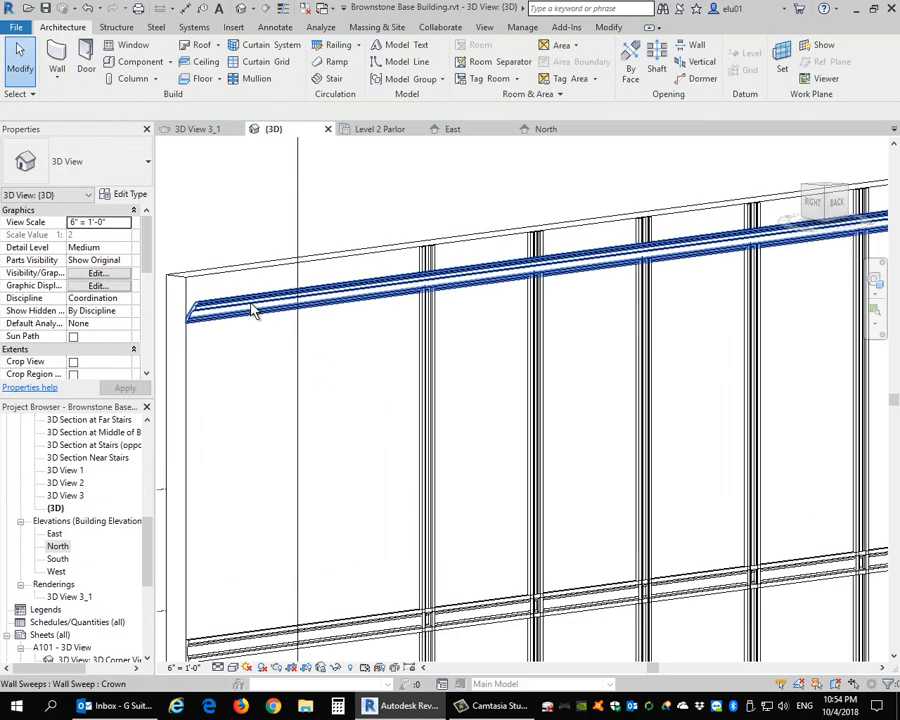
click(253, 312)
mouse_move(582, 280)
mouse_down()
mouse_move(581, 263)
mouse_move(577, 280)
mouse_move(574, 266)
mouse_up()
key(Escape)
click(582, 275)
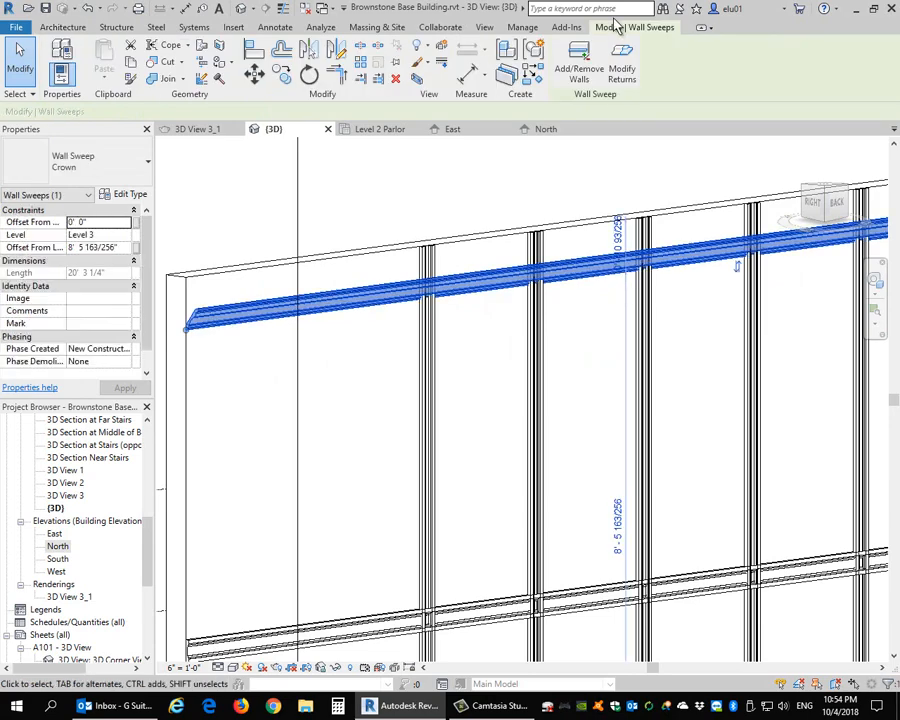
Try the profiles Crown 6 : 1 5/8" x 1 15/16" and Crown 4 : 2 1/2" on the Crown sweep type
click(124, 194)
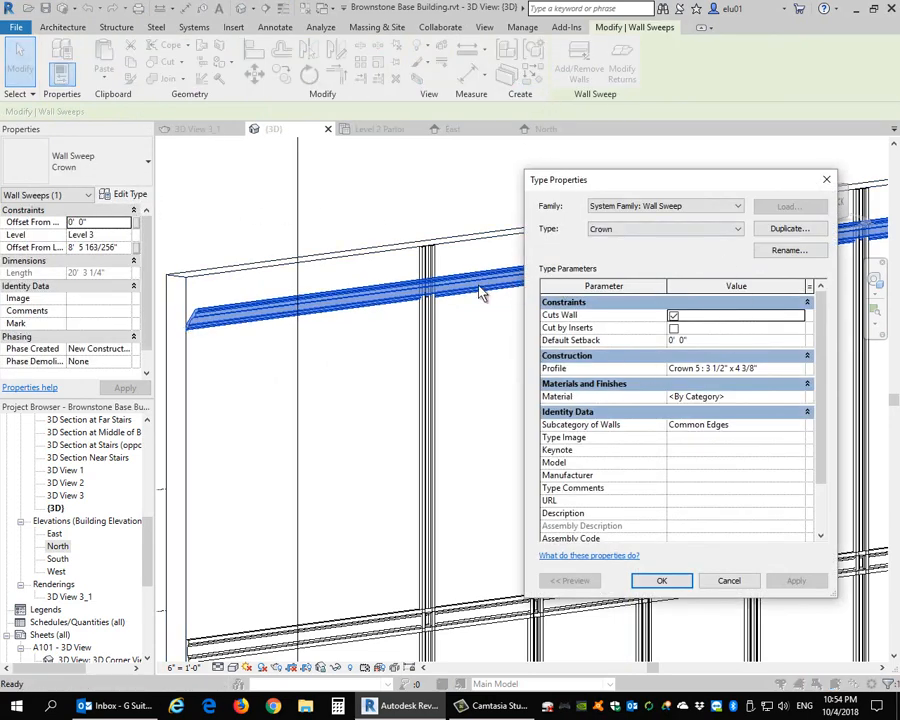
click(803, 372)
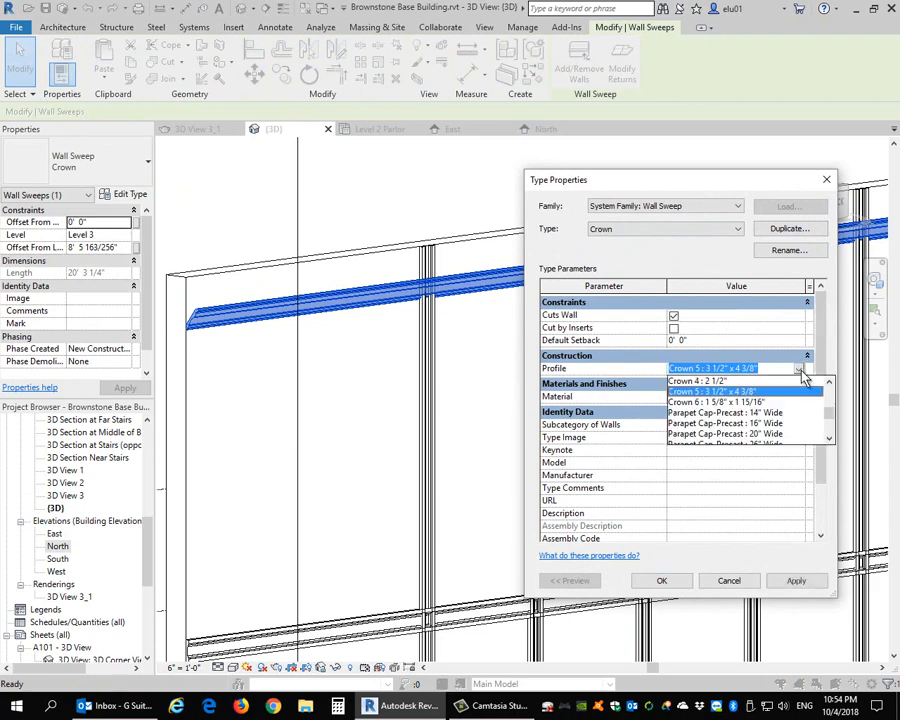
click(736, 402)
click(796, 580)
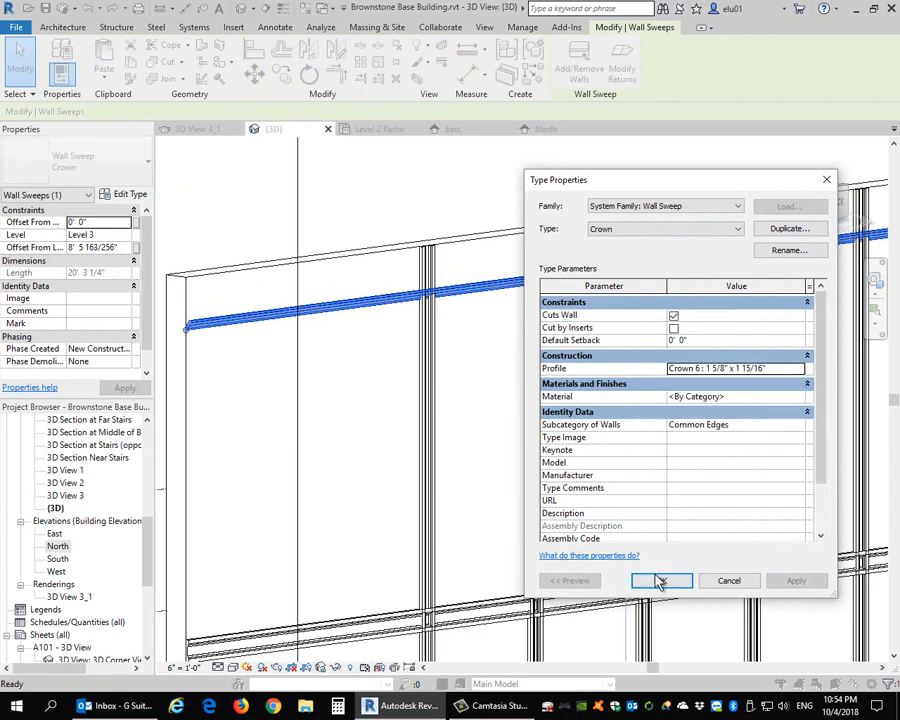
click(793, 370)
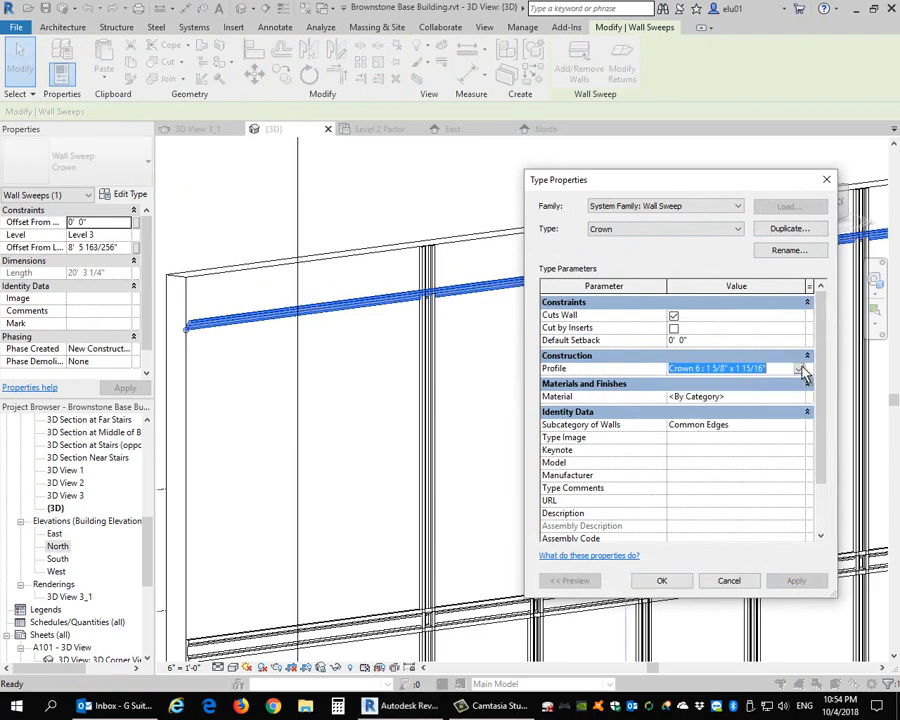
click(799, 369)
click(710, 413)
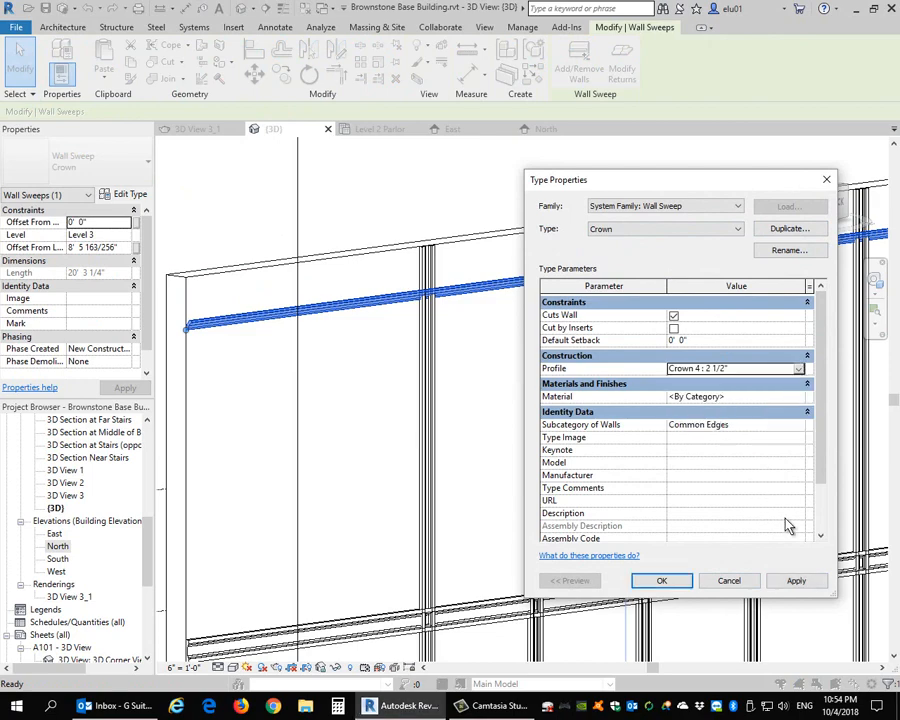
click(796, 581)
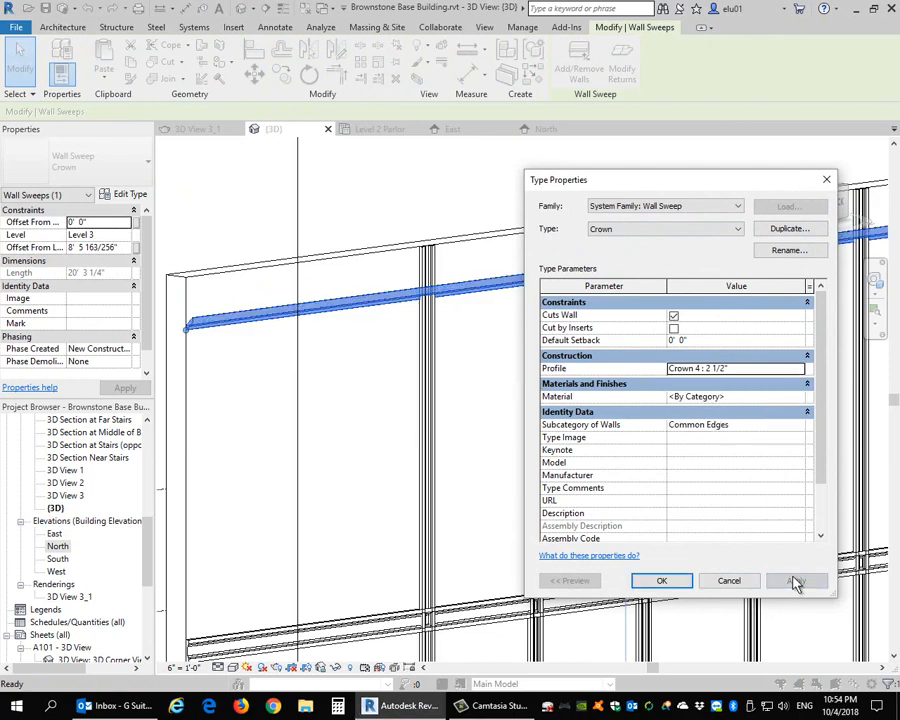
Set the Crown sweep type's profile to Crown 5 : 3 1/2" x 4 3/8"
click(800, 369)
click(799, 370)
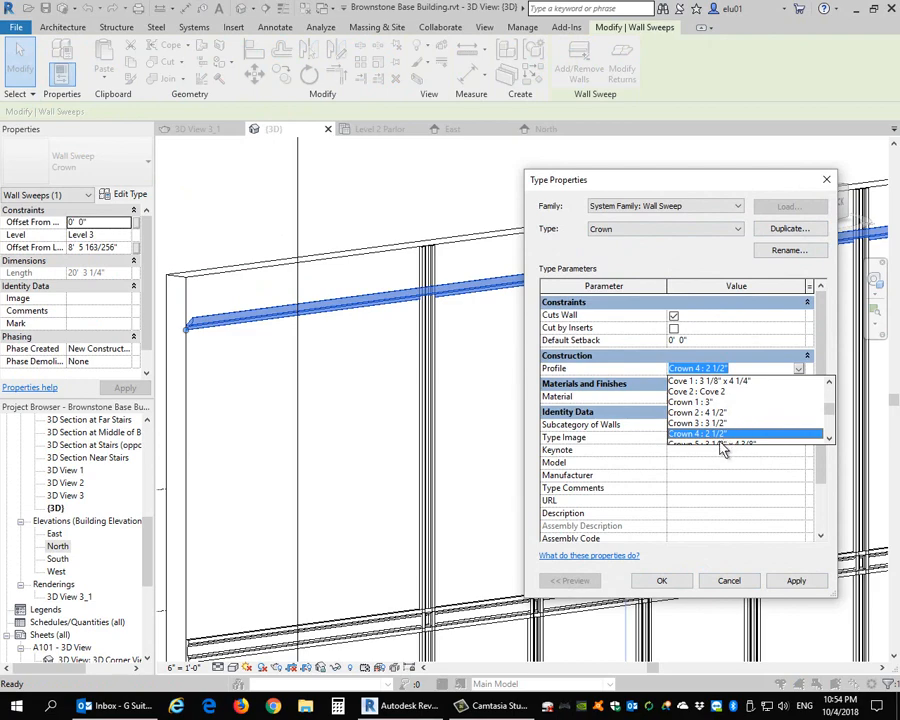
scroll(722, 437, down, 2)
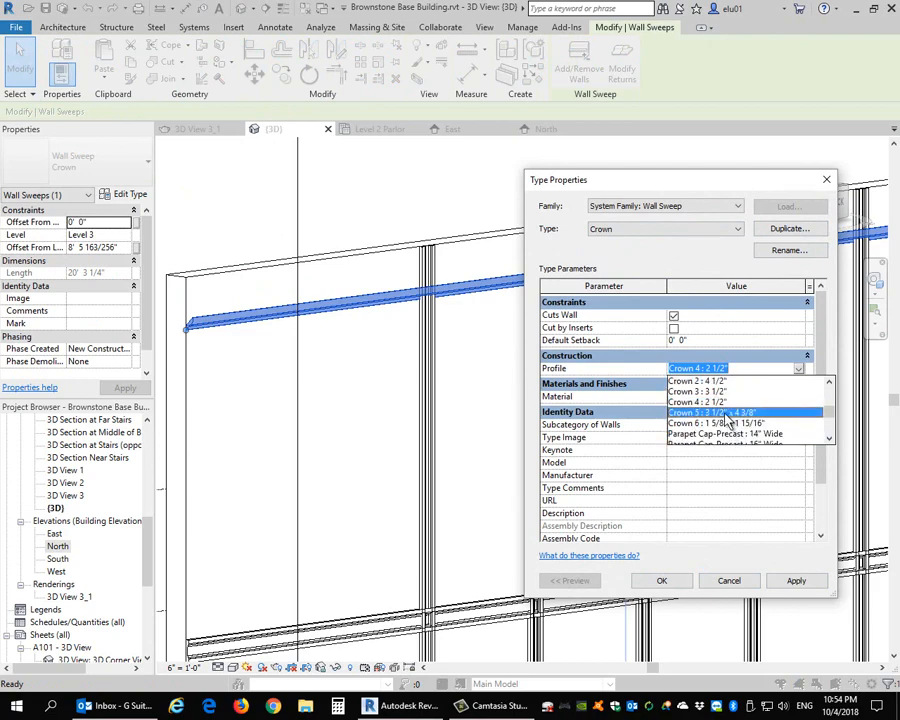
click(720, 412)
click(663, 581)
key(Escape)
scroll(356, 354, down, 3)
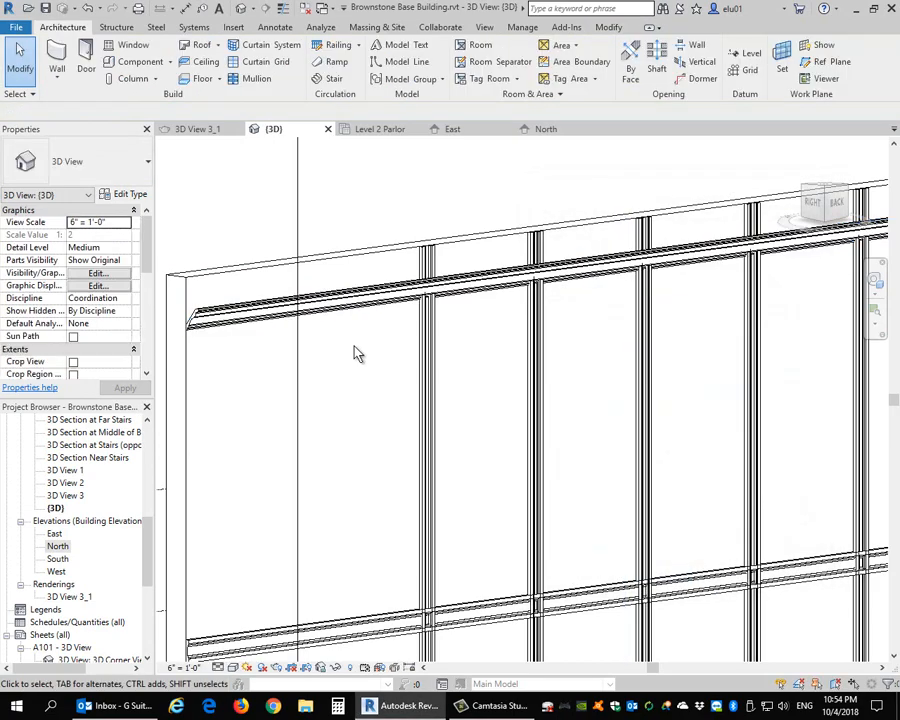
shift+middle_drag(515, 355, 444, 382)
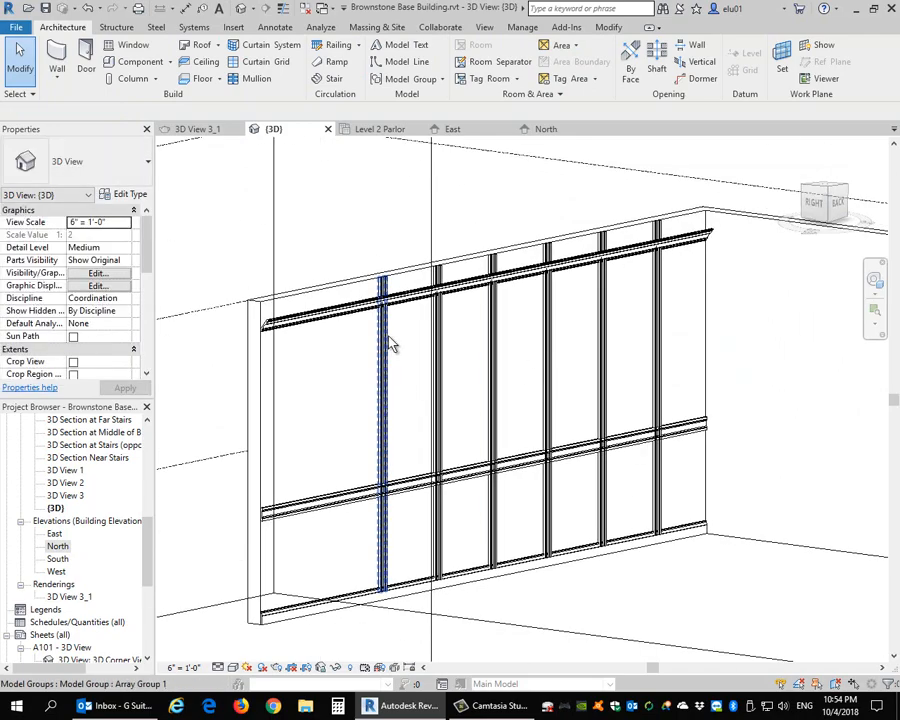
click(384, 290)
scroll(384, 290, up, 3)
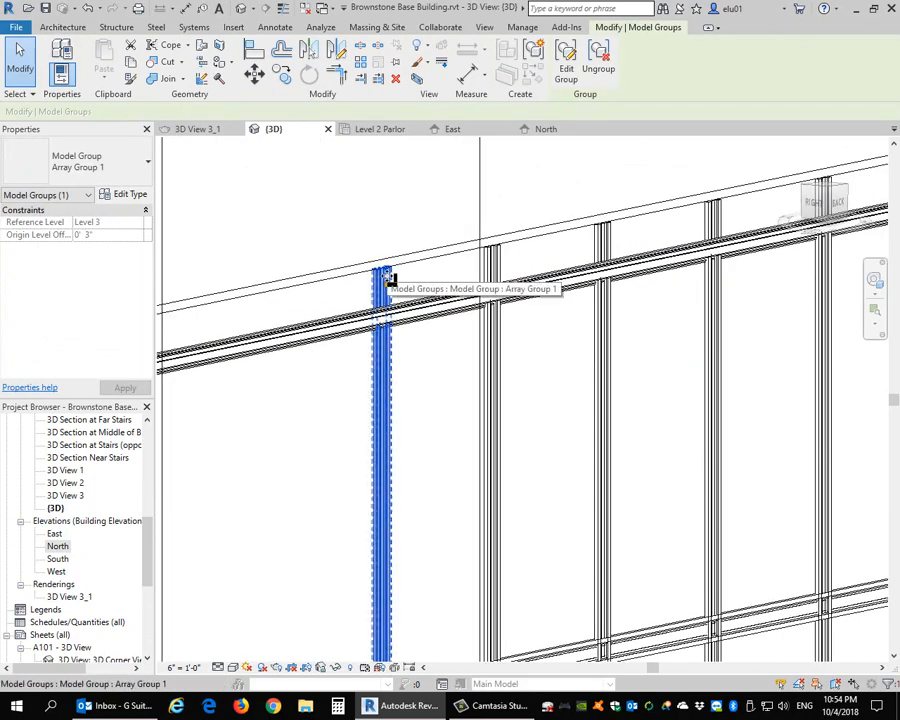
key(Escape)
click(377, 287)
scroll(392, 277, up, 3)
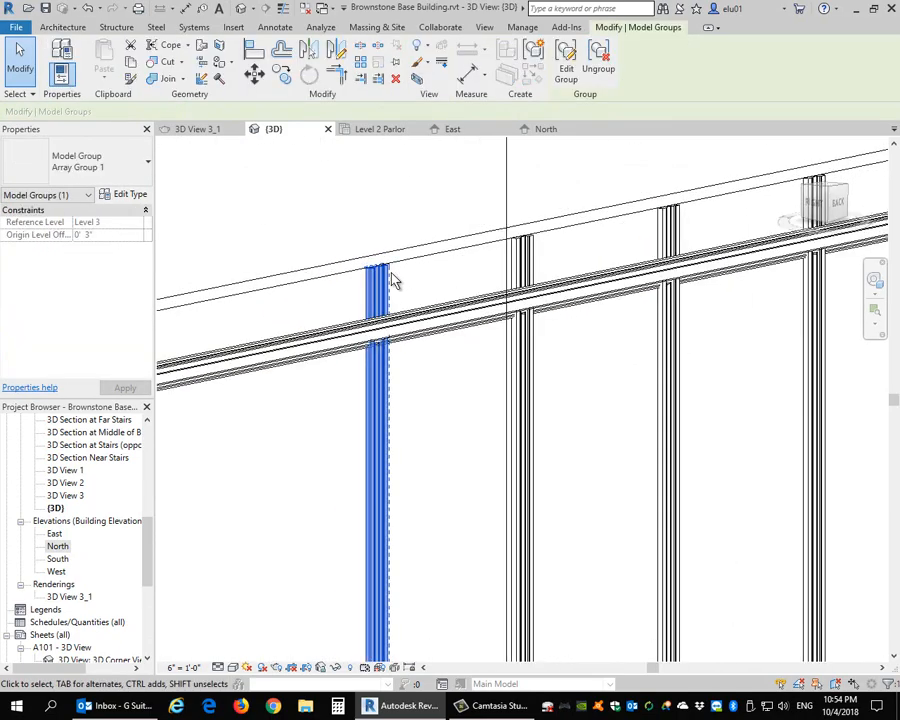
click(567, 70)
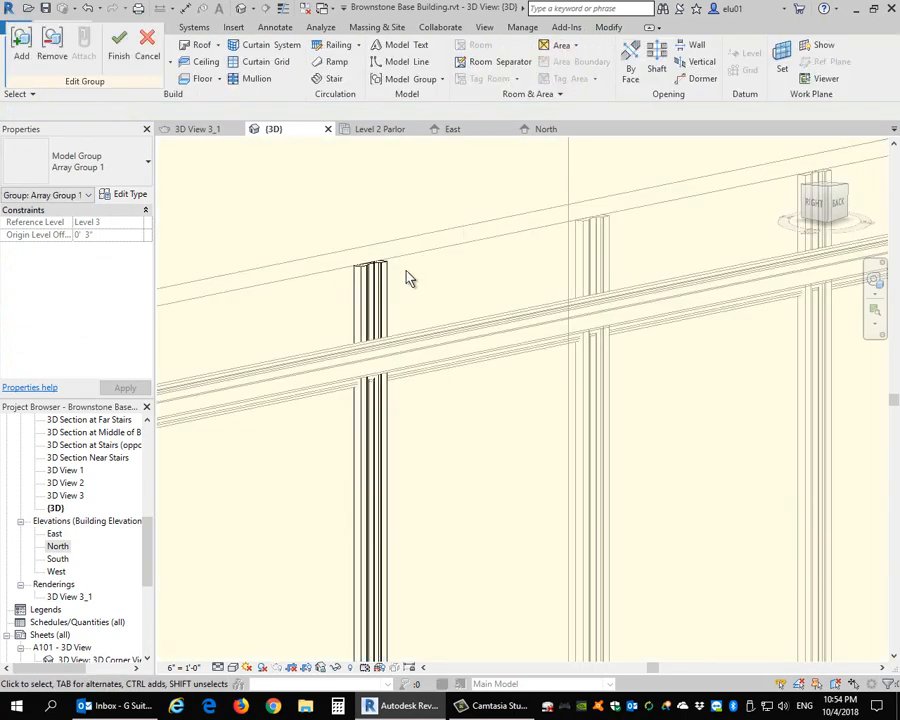
click(148, 62)
scroll(418, 343, down, 2)
click(260, 147)
scroll(440, 369, down, 4)
middle_drag(458, 447, 442, 362)
click(438, 476)
key(Escape)
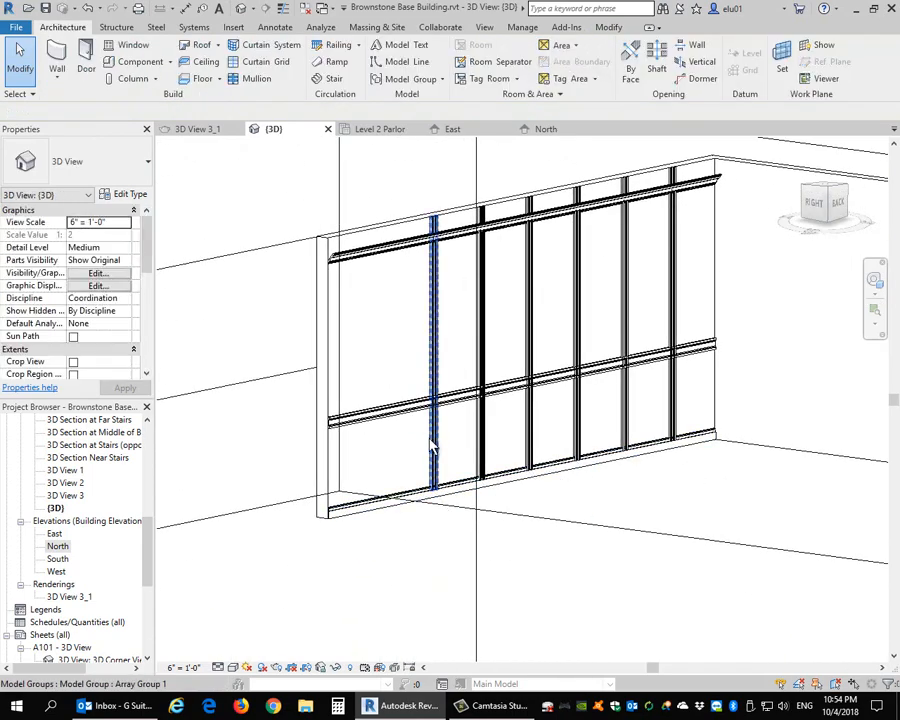
Edit the array group of the first vertical sweep, shortening its upper end to the underside of the crown sweep, and finish the group
scroll(432, 447, up, 3)
click(436, 448)
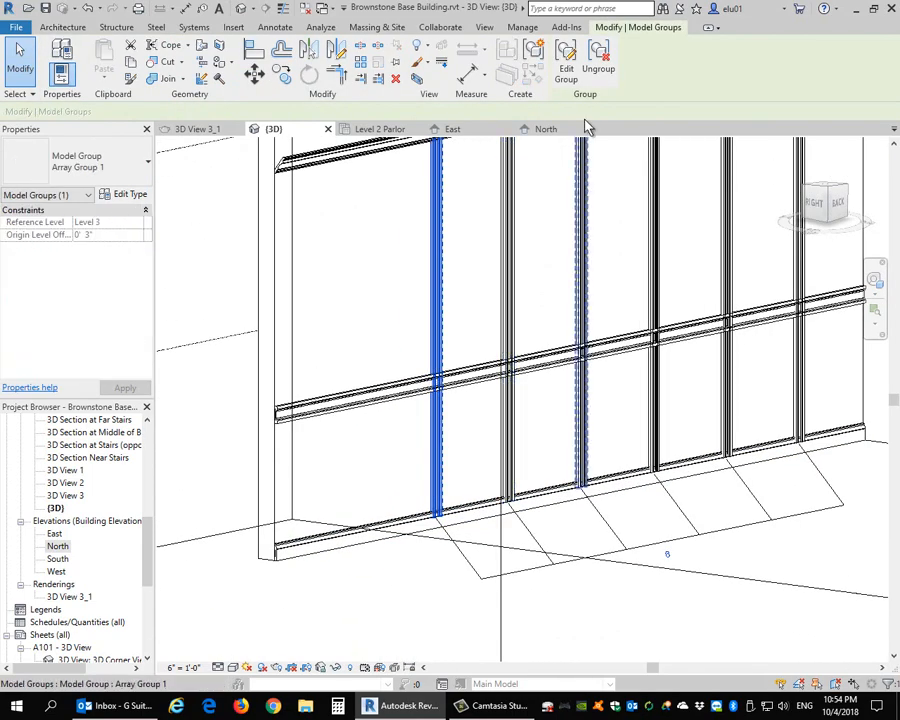
click(566, 62)
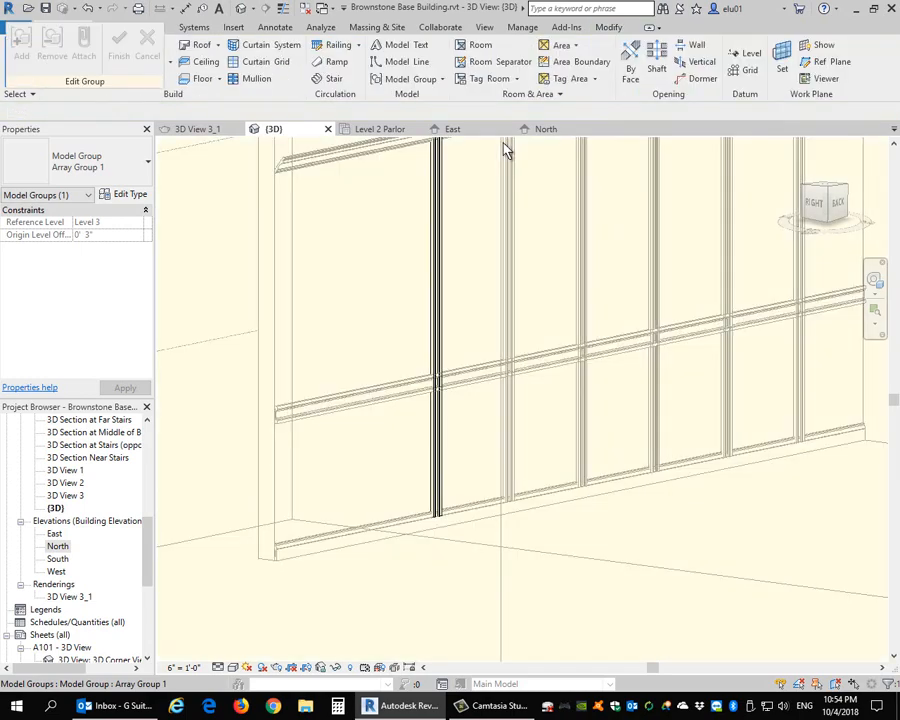
scroll(460, 230, up, 4)
click(445, 228)
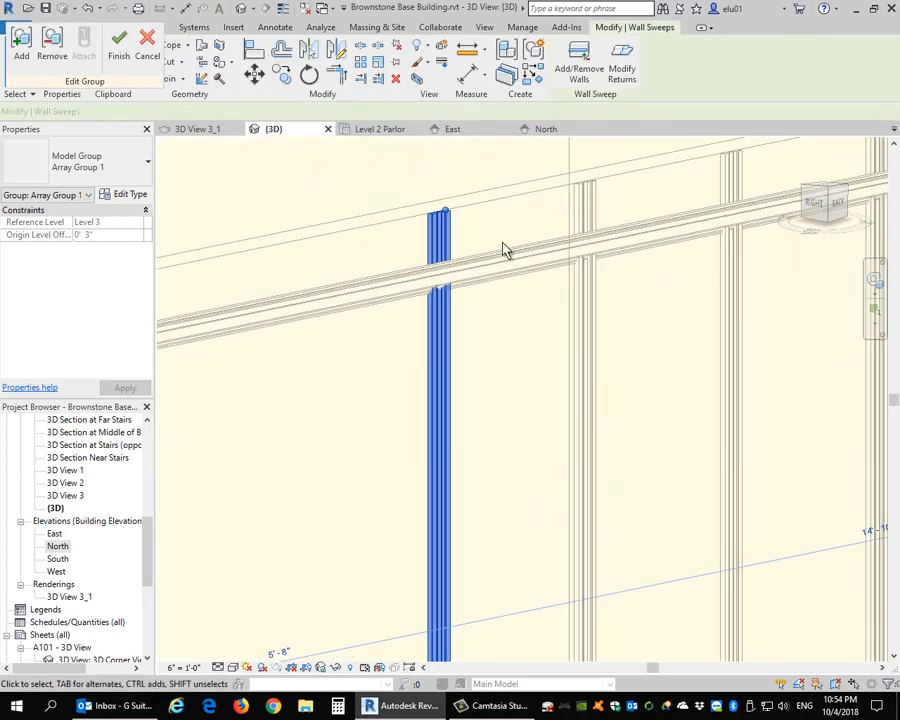
key(l)
key(i)
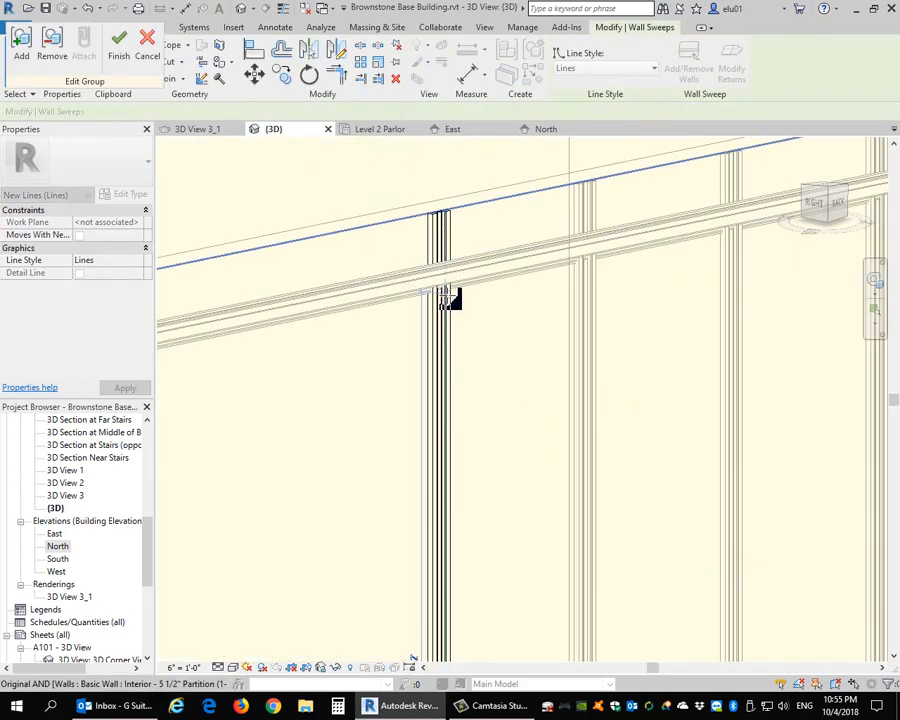
key(Escape)
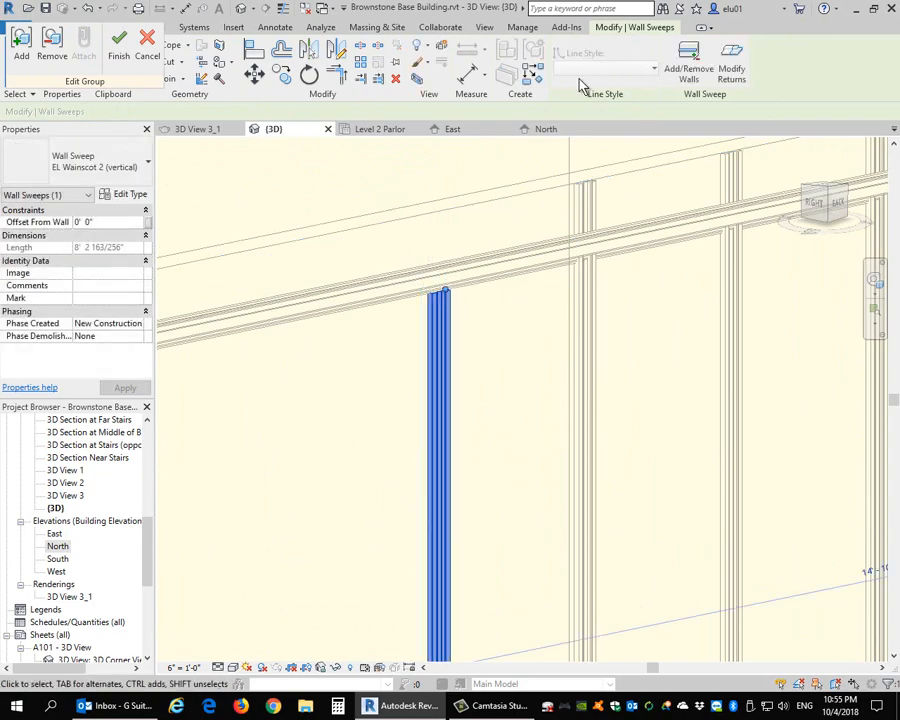
click(118, 42)
click(478, 353)
scroll(478, 353, down, 2)
middle_drag(486, 328, 275, 276)
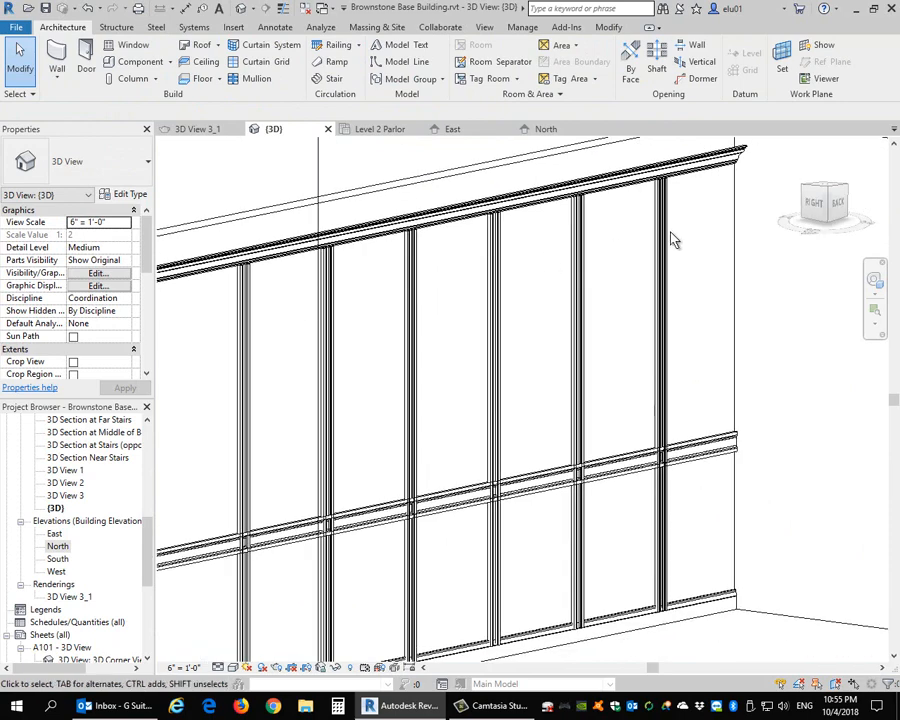
shift+middle_drag(609, 336, 663, 313)
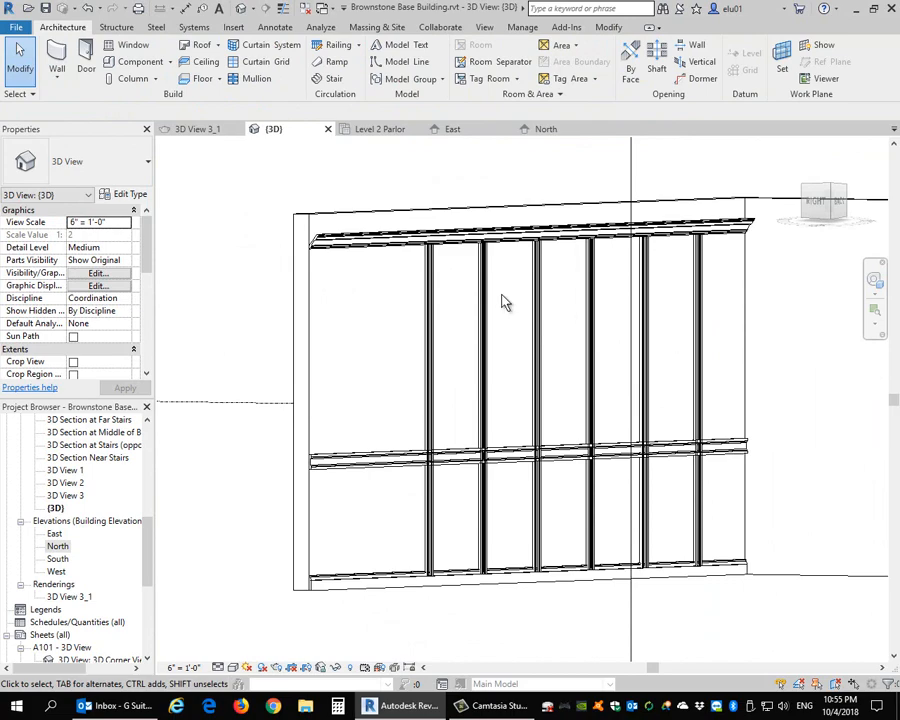
click(430, 257)
click(570, 72)
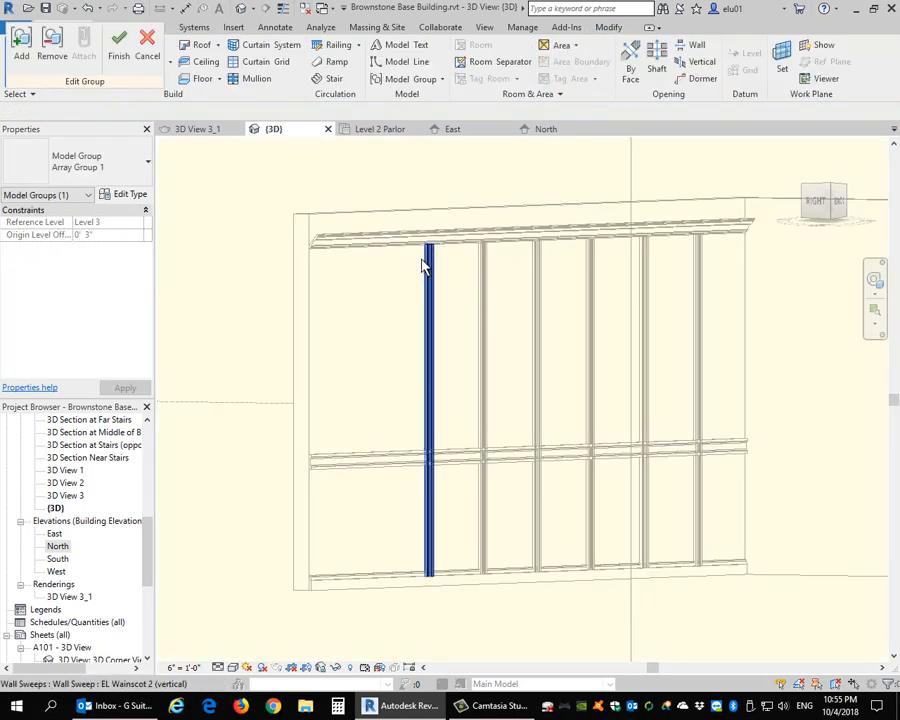
click(119, 45)
key(Escape)
Examine how the vertical sweeps meet the crown, horizontal and base sweeps along the wall
shift+middle_drag(505, 352, 404, 263)
scroll(574, 315, up, 2)
middle_drag(574, 315, 520, 267)
shift+middle_drag(656, 416, 605, 399)
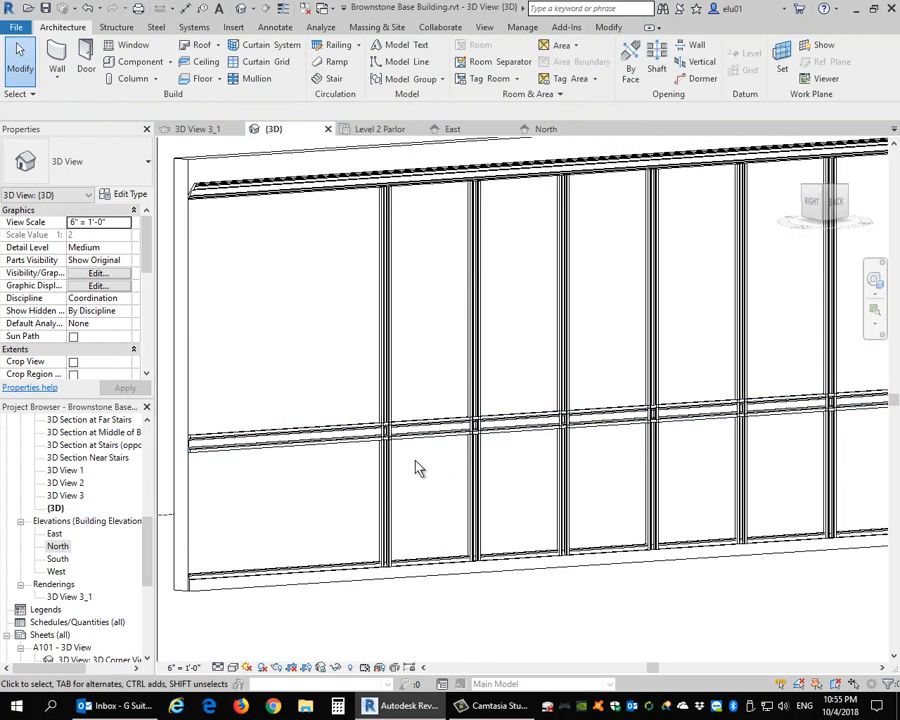
scroll(445, 480, up, 1)
middle_drag(479, 476, 470, 440)
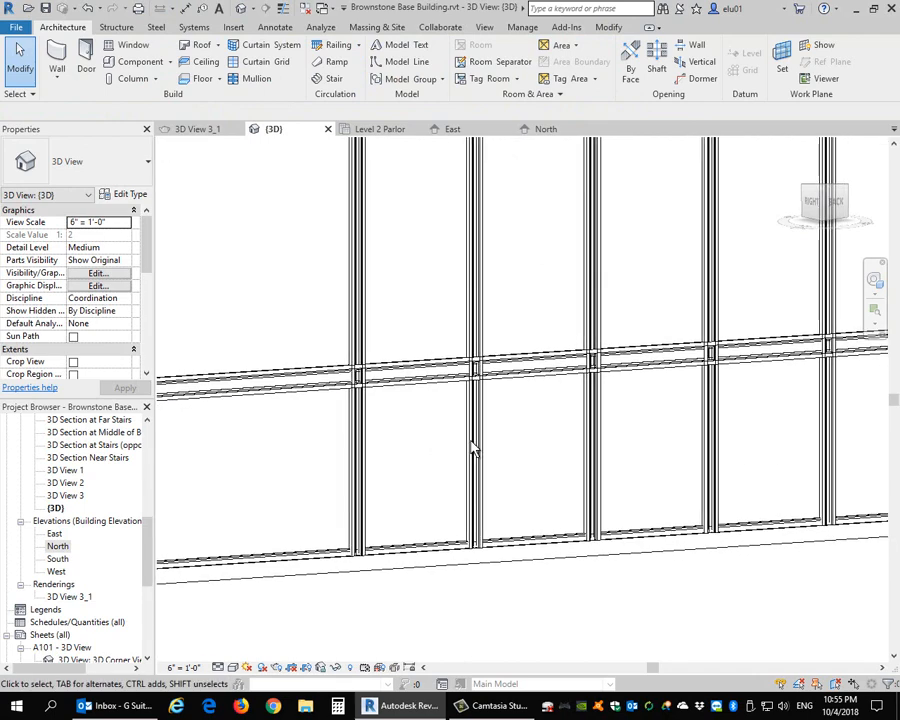
scroll(494, 439, down, 3)
shift+middle_drag(599, 452, 565, 468)
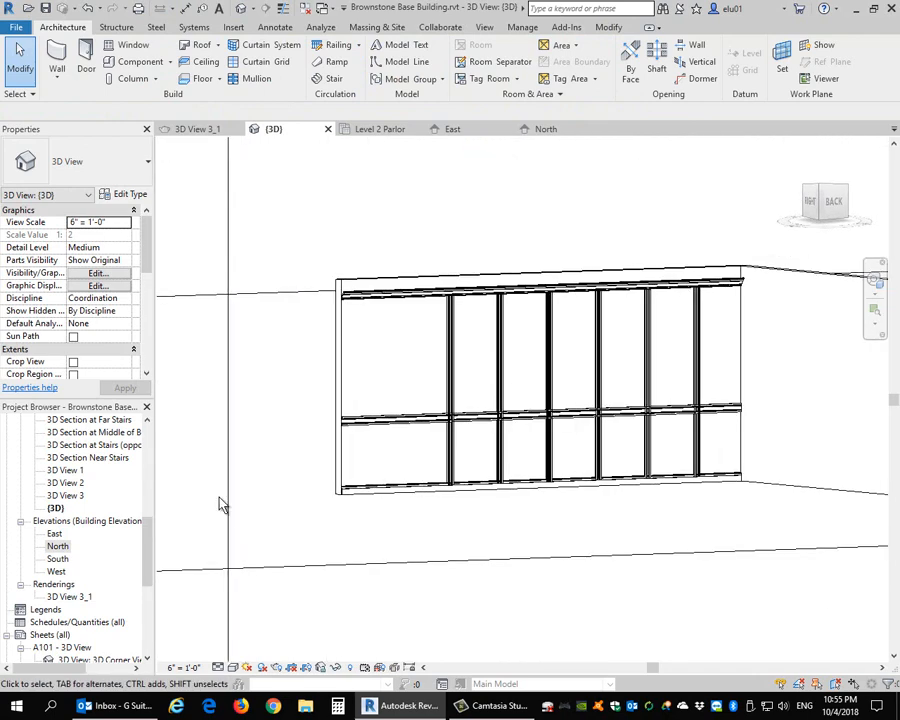
Open the North elevation and frame the wainscoted interior wall with its crown, horizontal and base sweeps
double_click(58, 548)
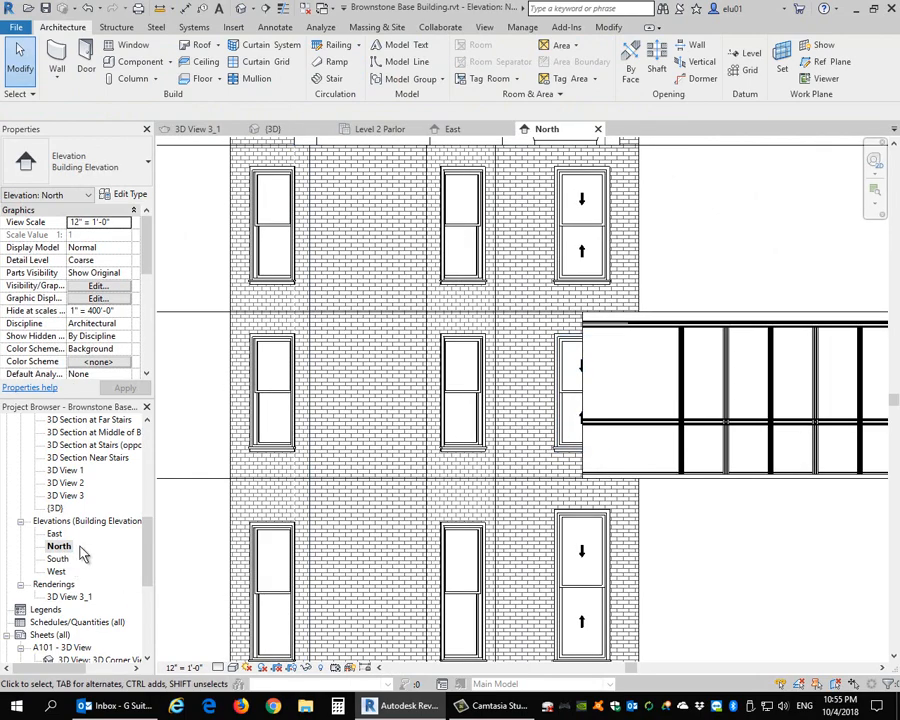
scroll(675, 402, down, 1)
scroll(464, 424, up, 2)
scroll(496, 408, up, 2)
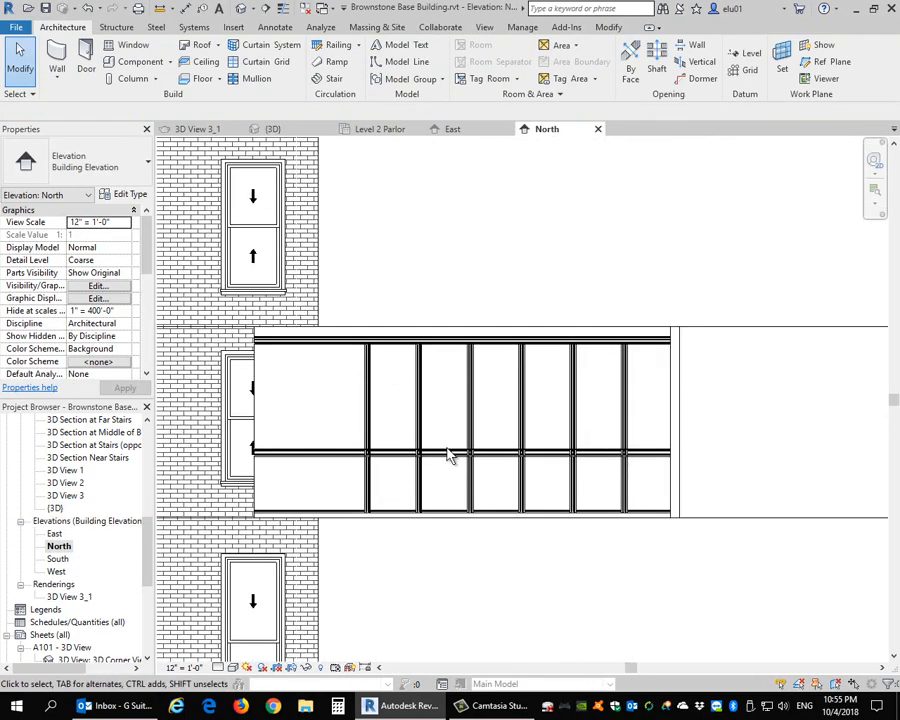
scroll(447, 452, up, 1)
middle_drag(508, 473, 573, 390)
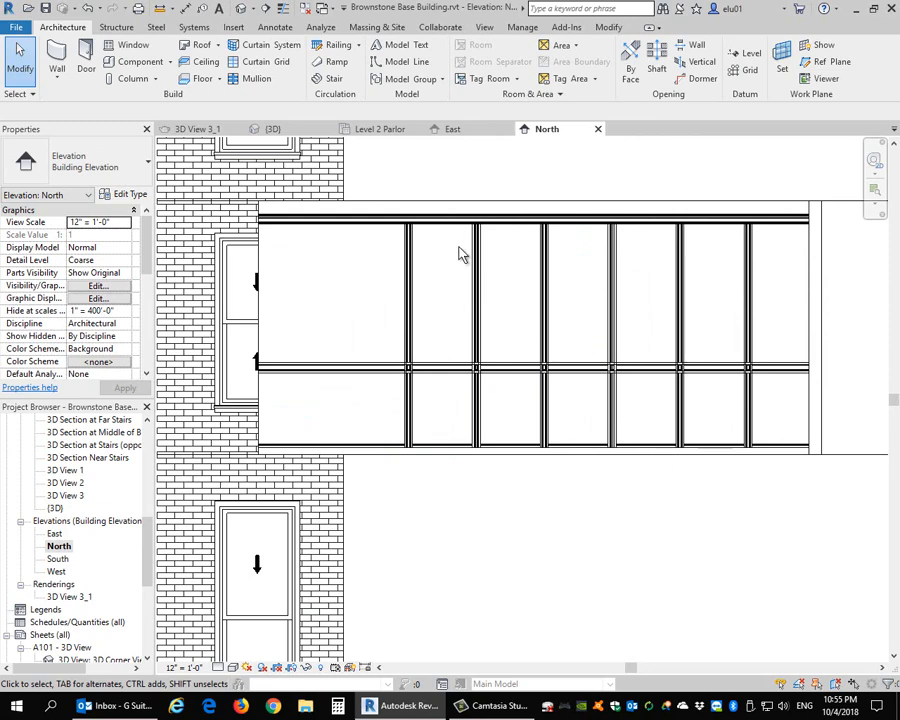
scroll(440, 262, up, 1)
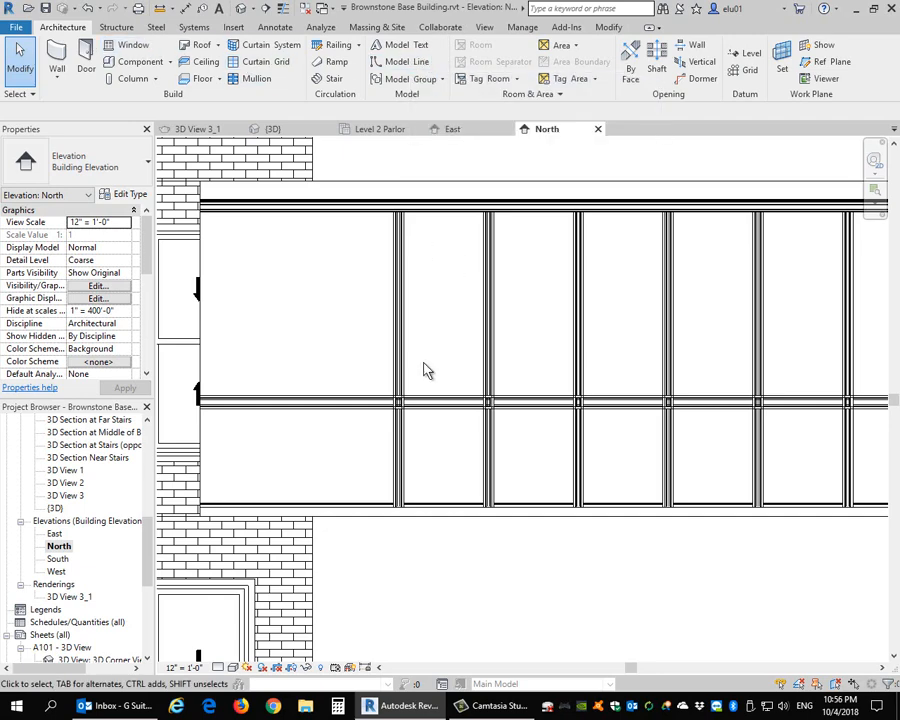
Set the work plane by picking the face of the wainscoted Interior - 5 1/2" Partition (1-hr) wall
click(407, 61)
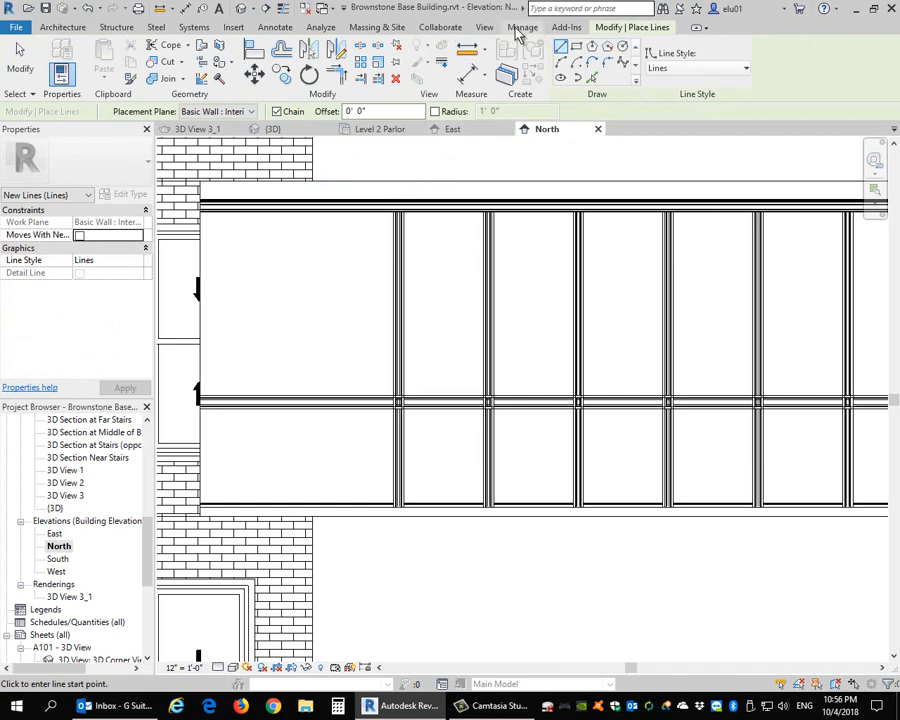
click(78, 31)
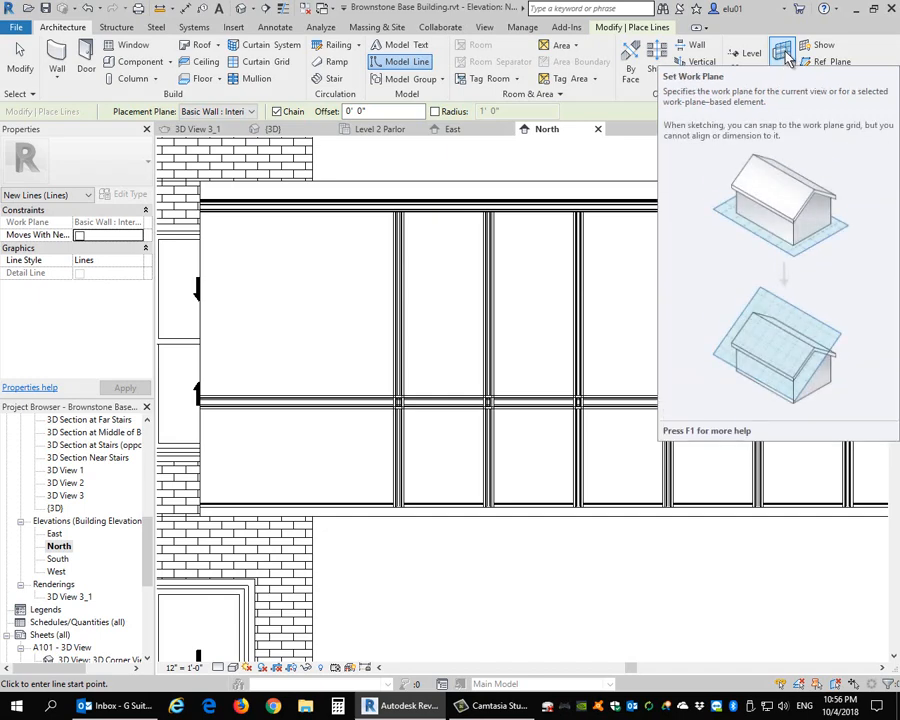
click(784, 54)
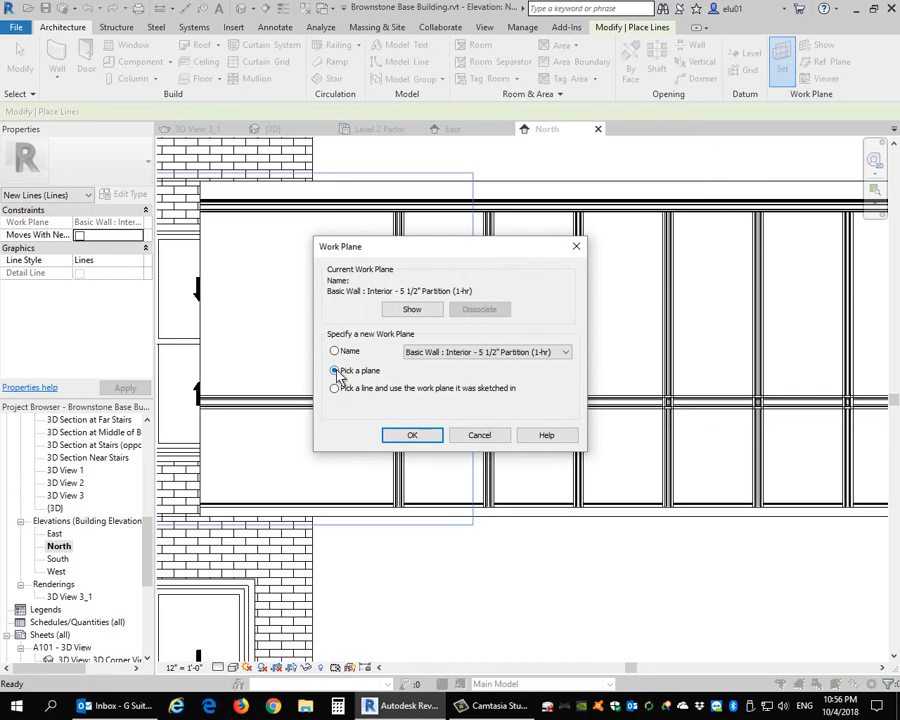
click(414, 436)
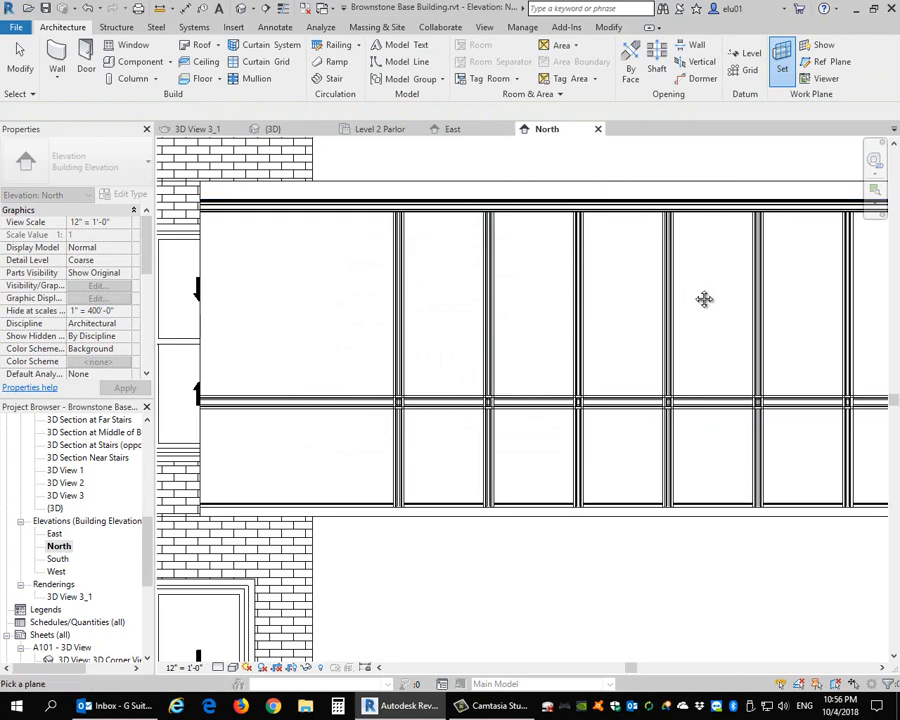
scroll(580, 248, down, 2)
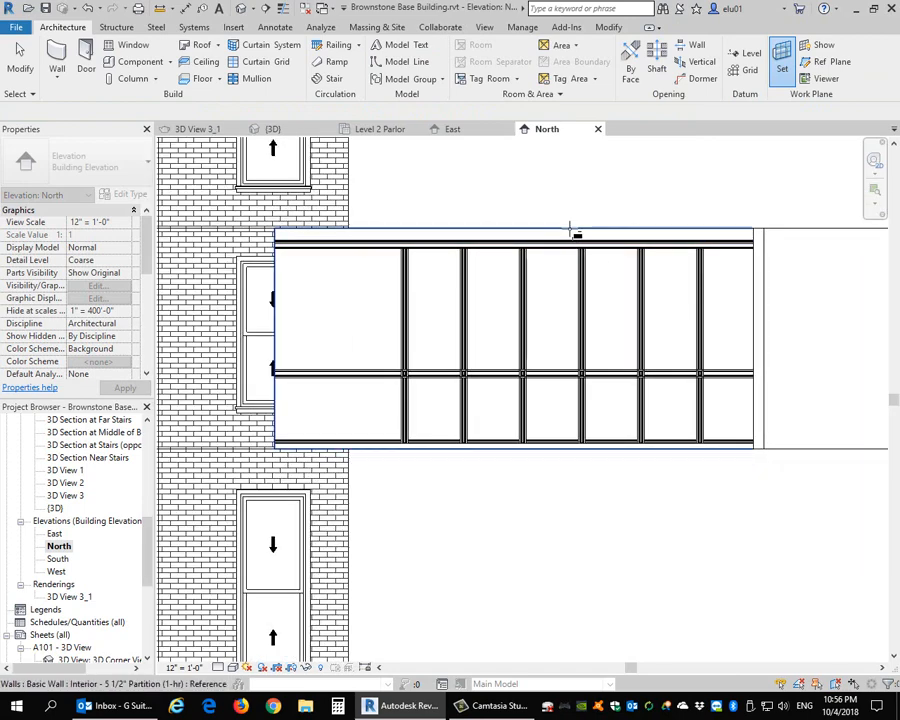
click(573, 232)
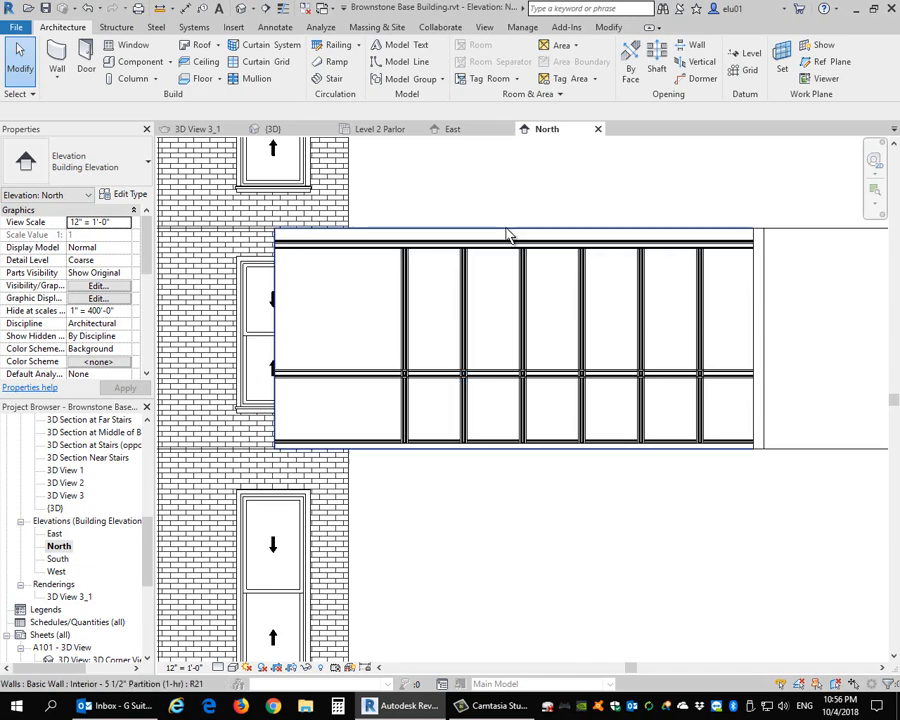
click(782, 70)
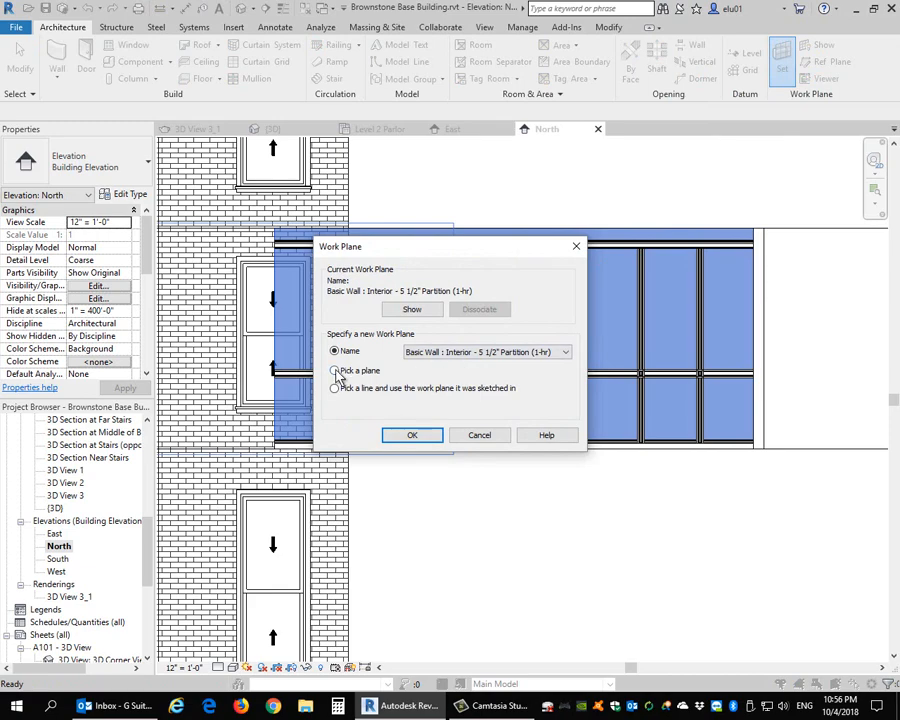
click(336, 372)
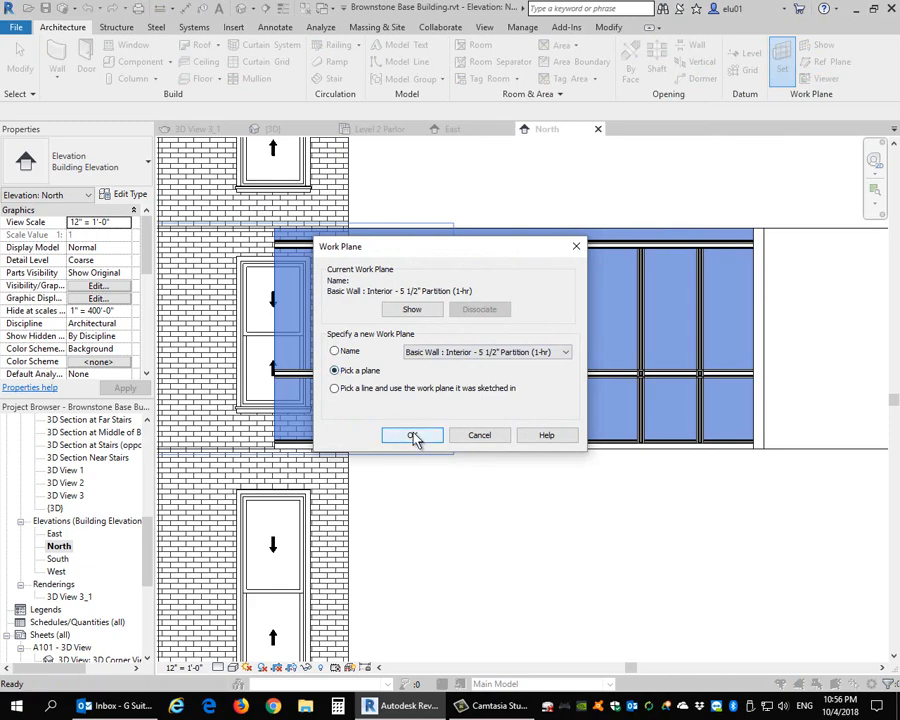
click(413, 436)
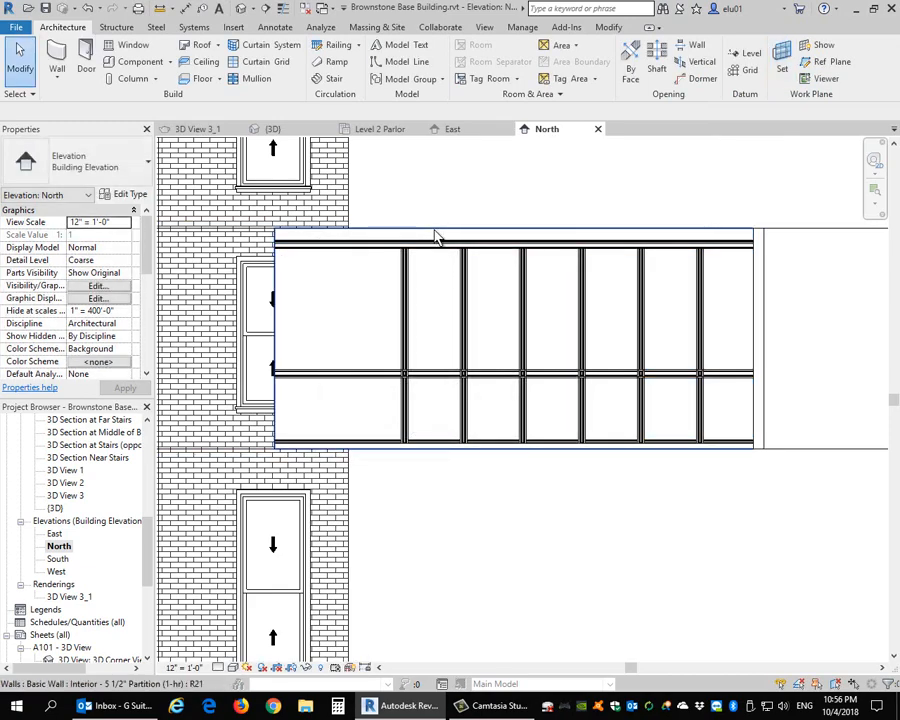
click(434, 230)
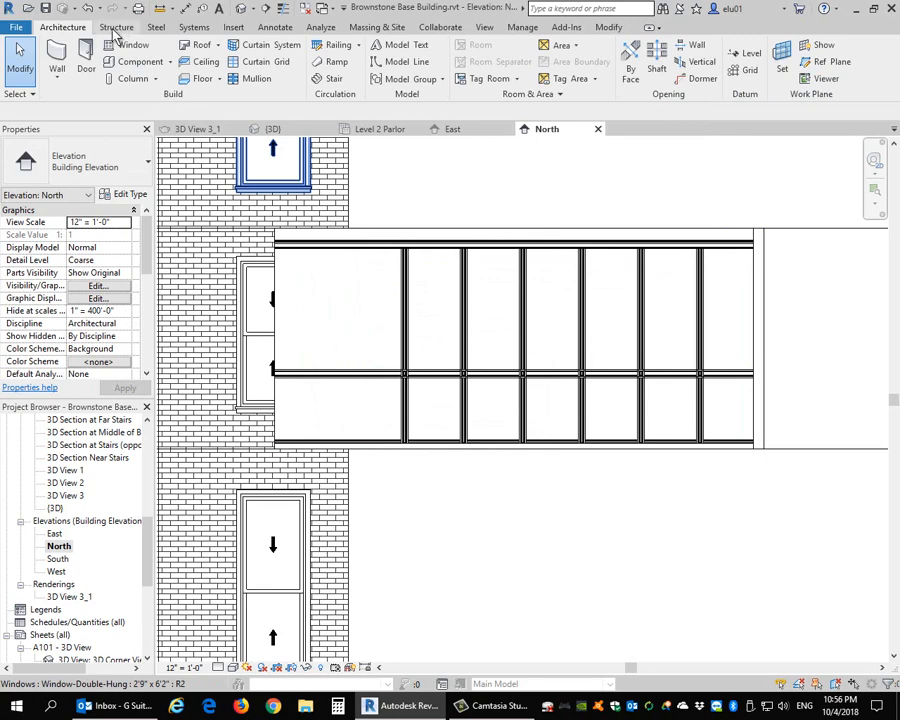
Draw a model line rectangle about 1'-6" by 4'-3" between the first two vertical sweeps, above the horizontal sweep
scroll(430, 306, up, 3)
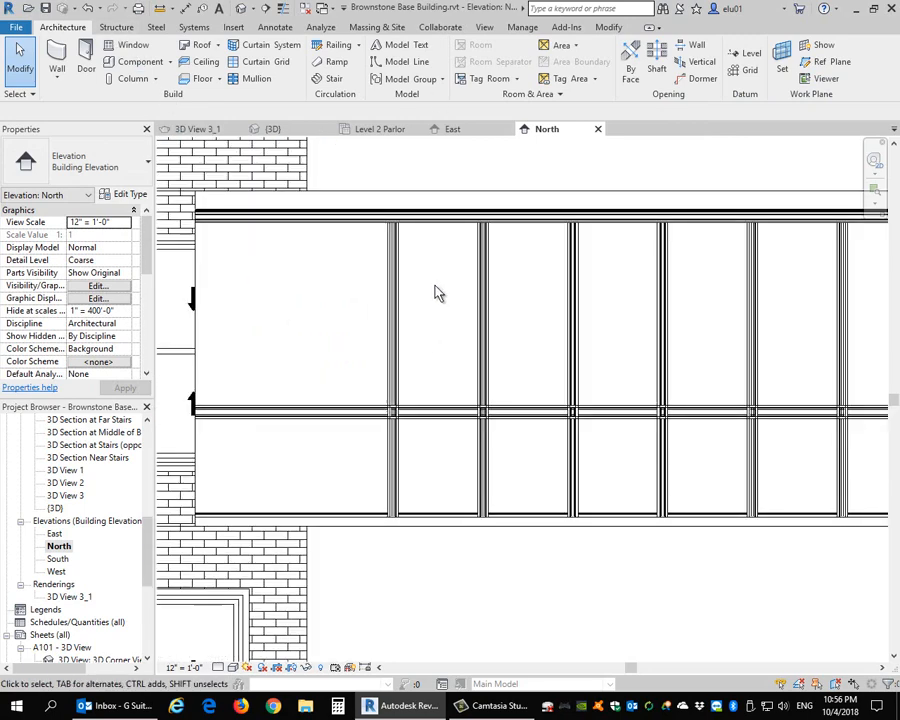
click(409, 63)
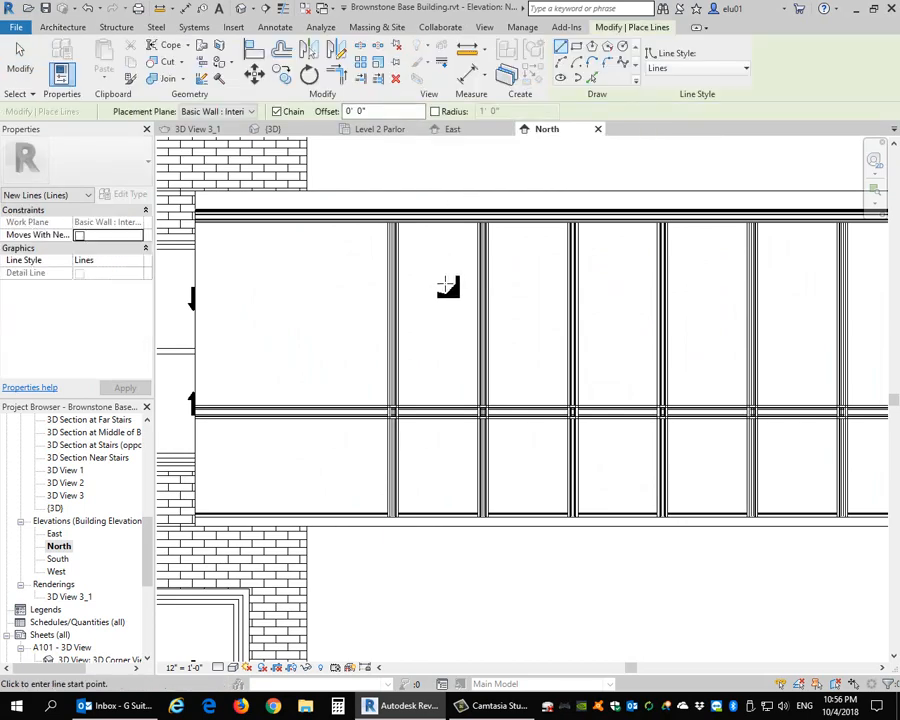
click(62, 27)
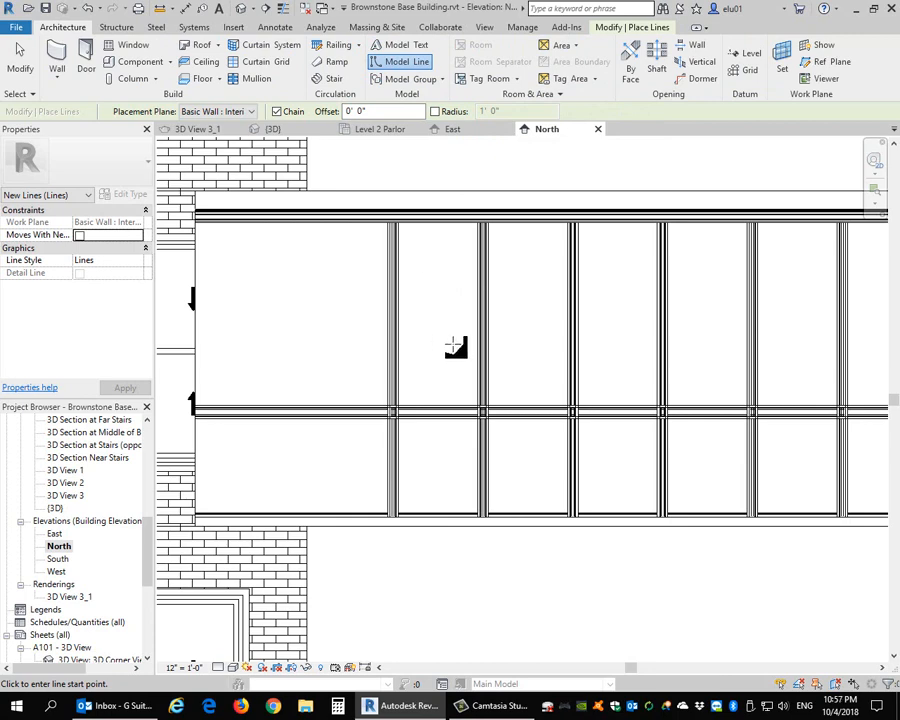
scroll(446, 283, up, 2)
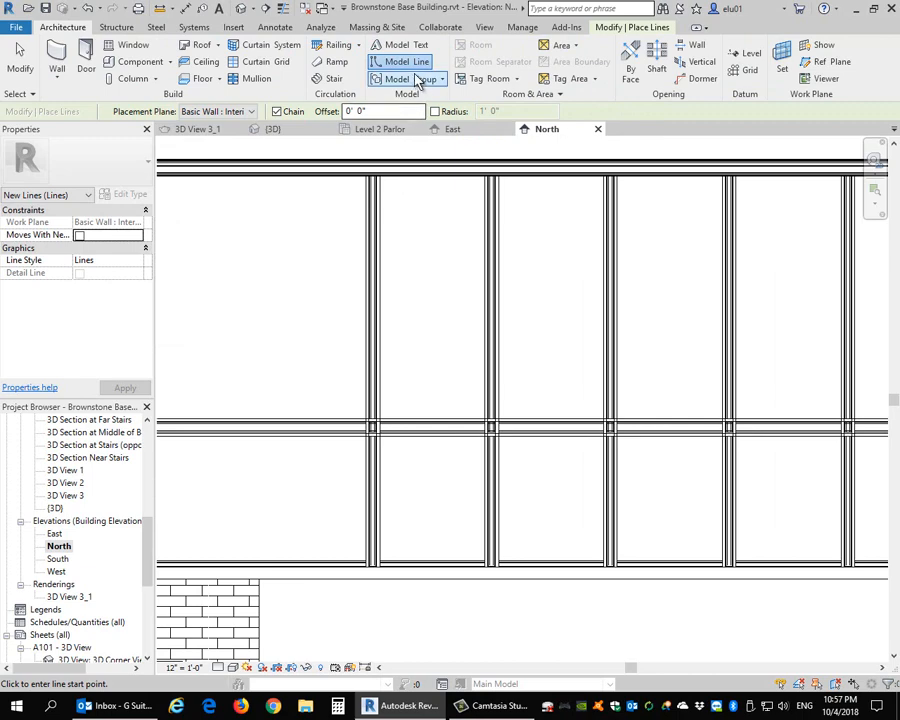
click(632, 28)
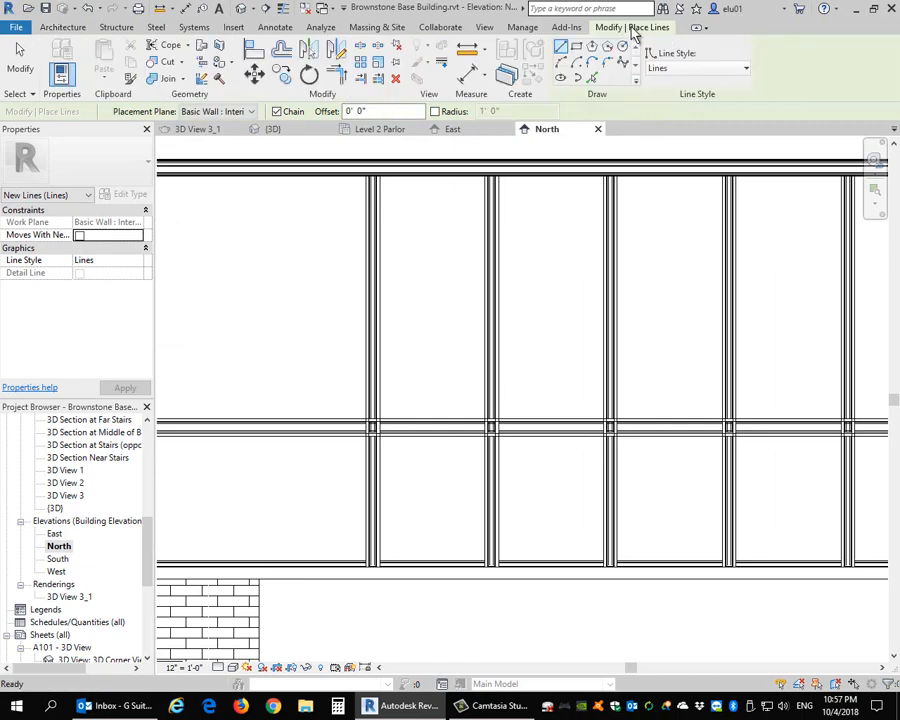
click(576, 47)
click(401, 206)
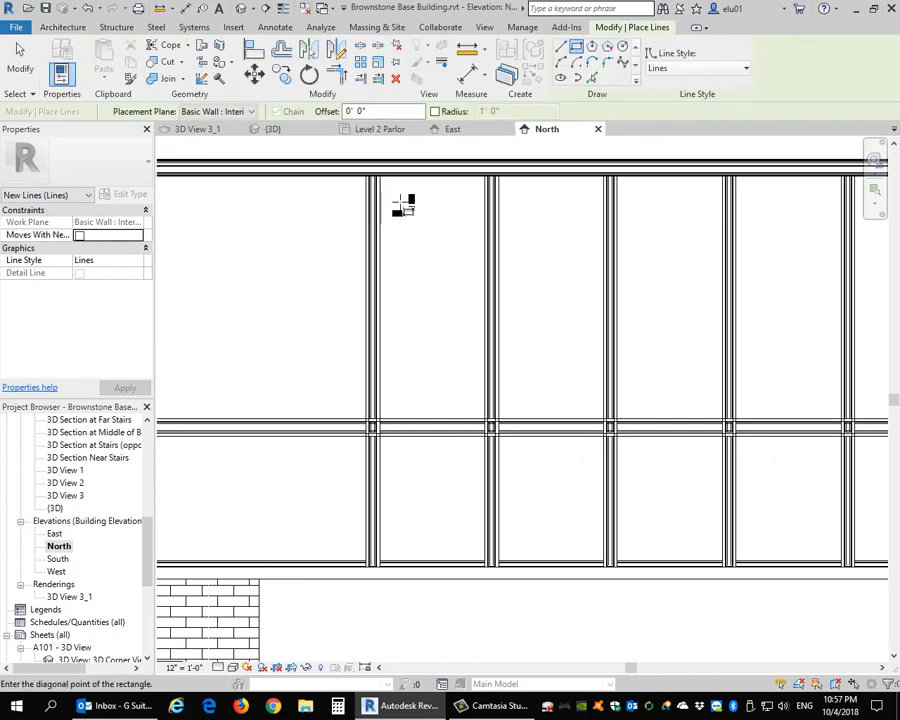
click(477, 398)
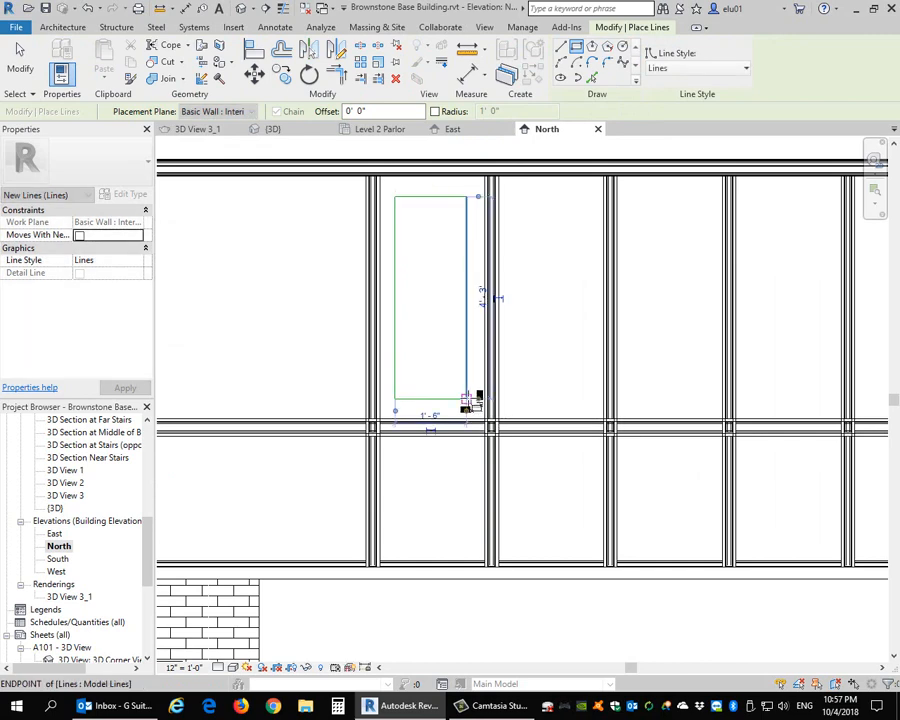
Draw a second model line rectangle about 1'-6" by 1'-11" in the panel directly below, aligned with the upper rectangle's sides
click(397, 453)
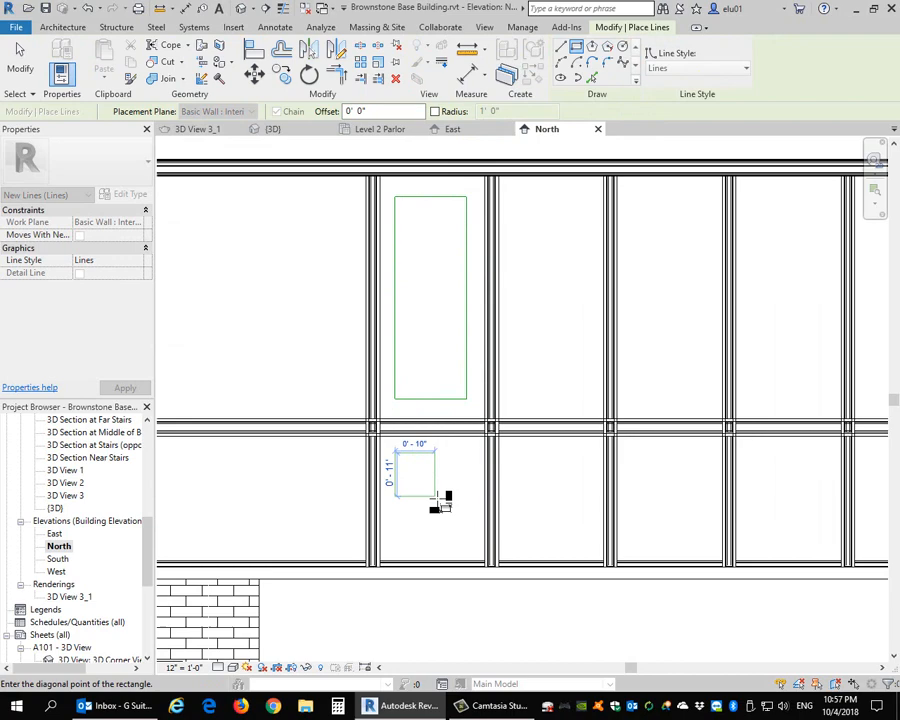
click(466, 545)
scroll(480, 430, down, 1)
scroll(447, 362, up, 1)
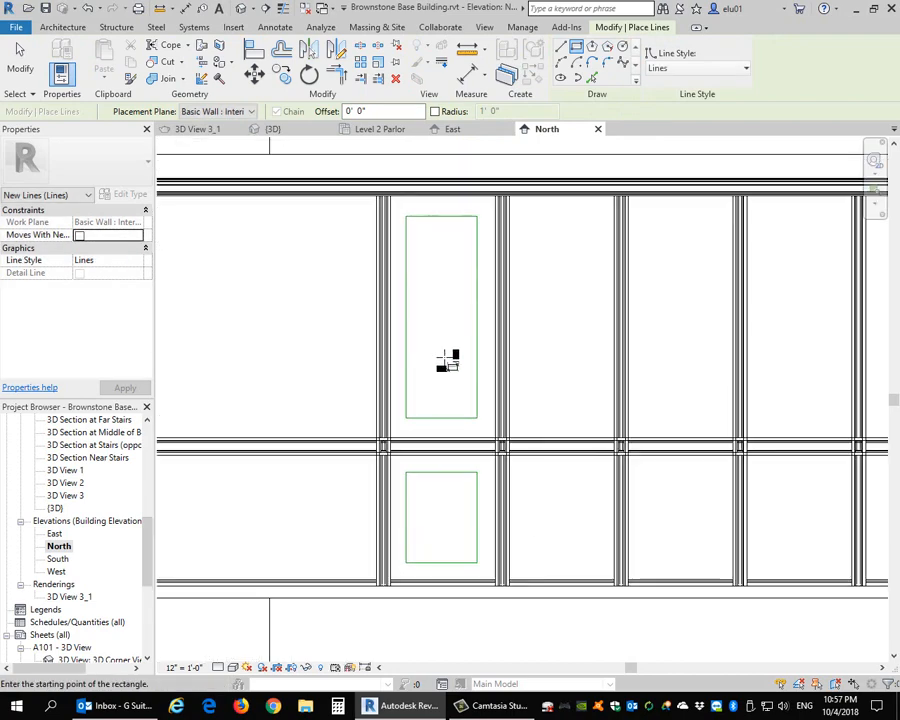
scroll(447, 362, up, 1)
key(Escape)
key(Escape)
Nudge the left edges of both rectangles inward so they align at a width of about 1'-5"
click(401, 292)
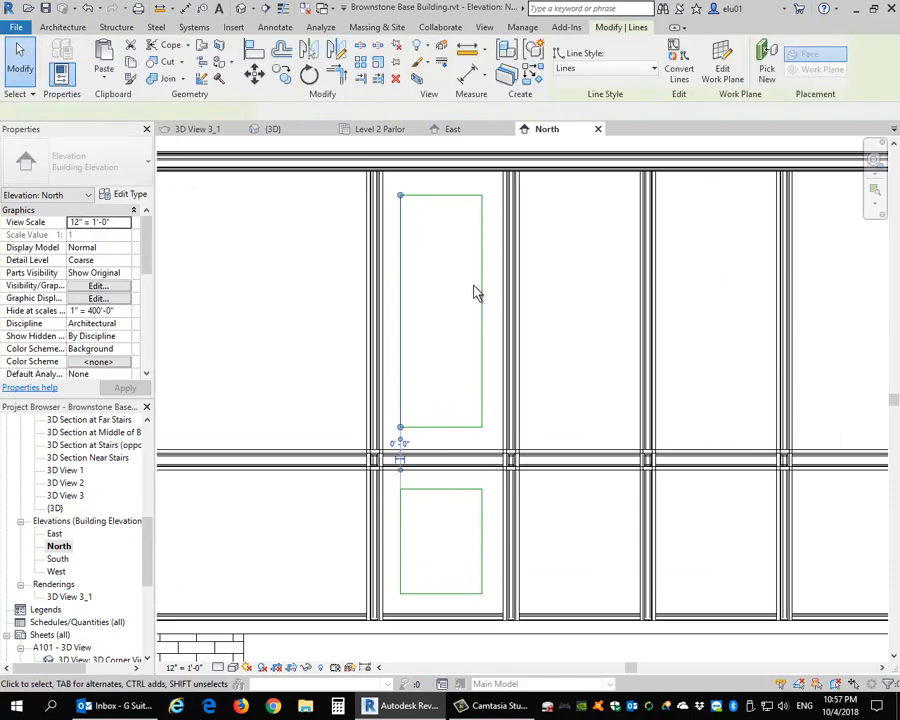
key(Right)
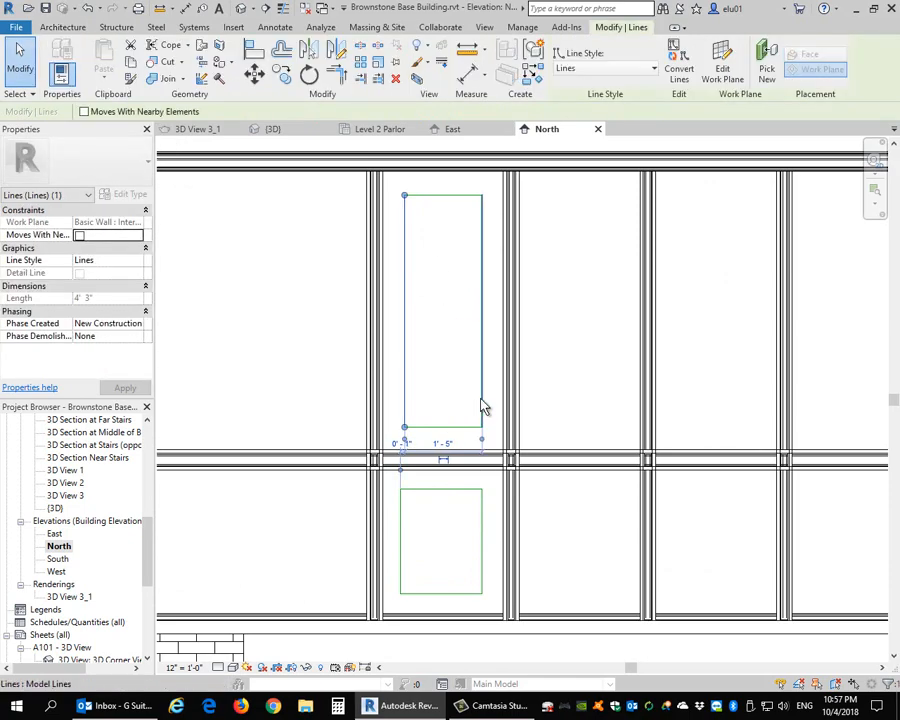
click(401, 555)
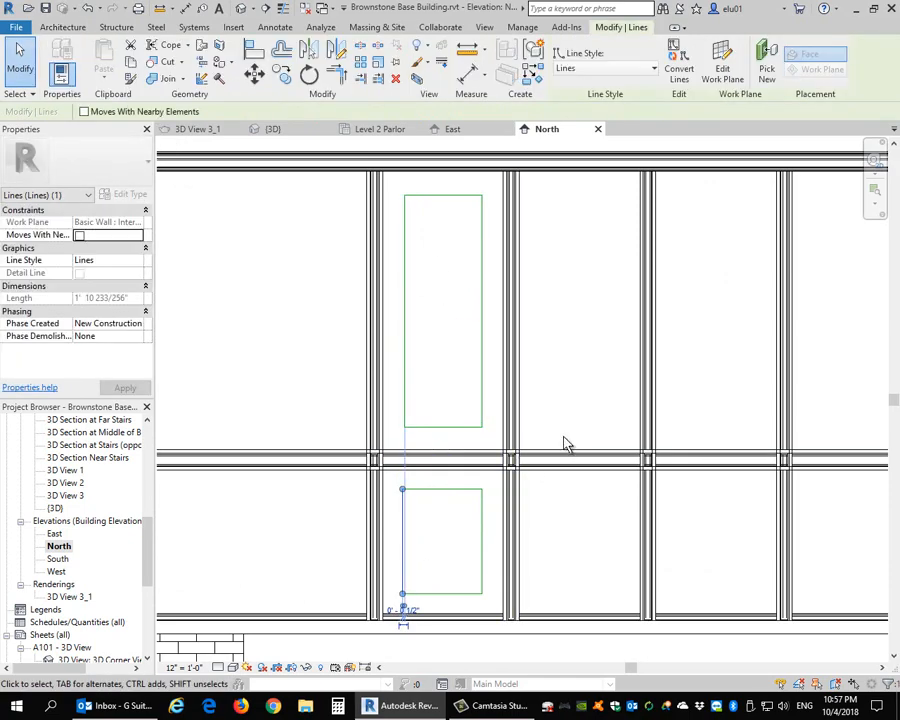
key(Right)
key(Escape)
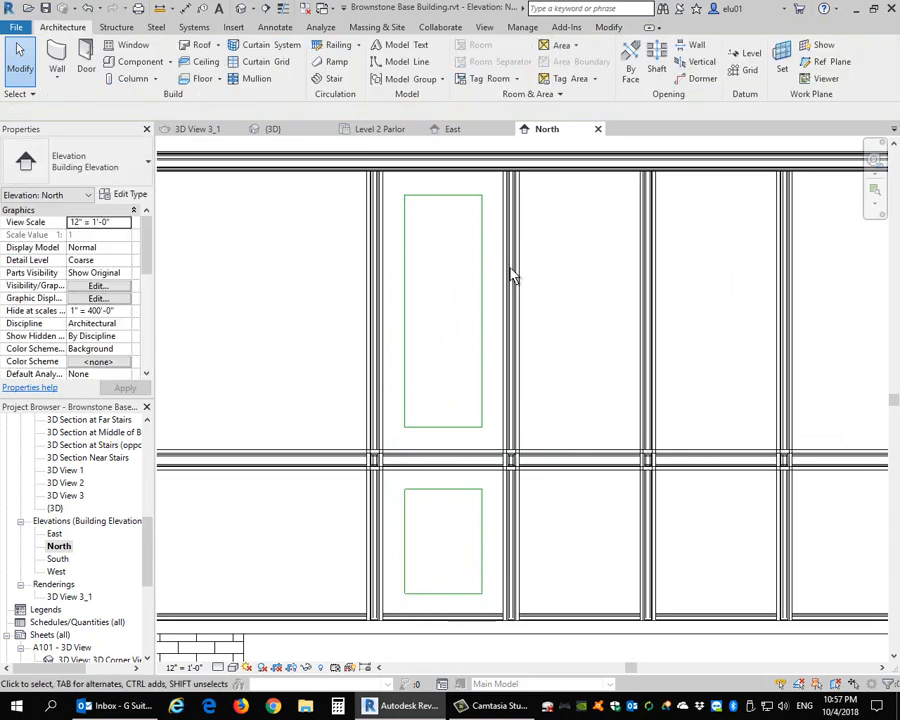
In the 3D view, create an in-place model in the Casework category named "wainscot quarter piece"
click(241, 12)
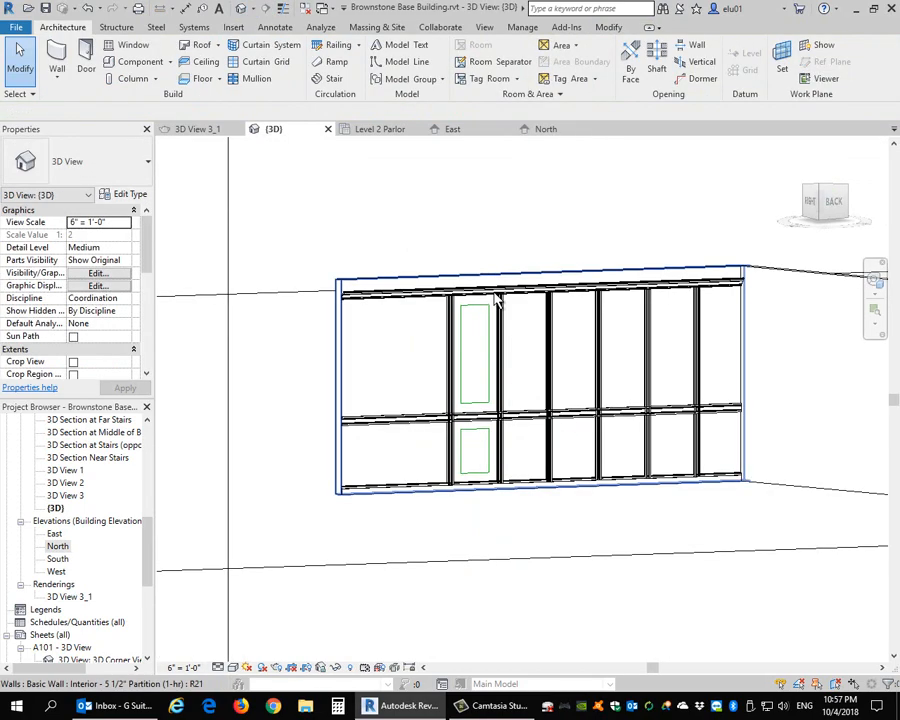
shift+middle_drag(480, 380, 418, 302)
scroll(418, 302, up, 3)
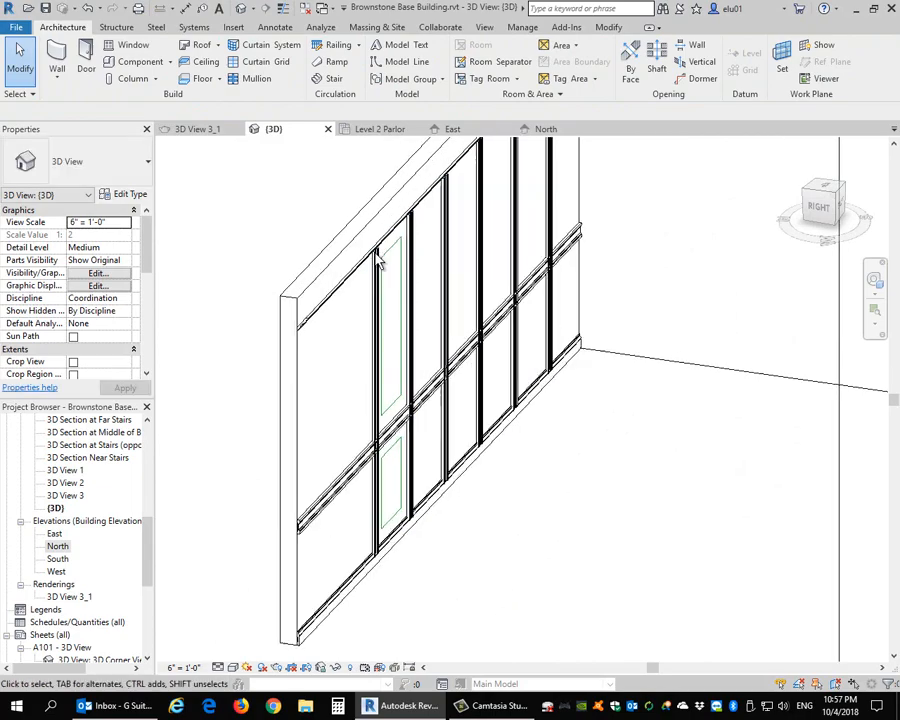
shift+middle_drag(488, 381, 421, 329)
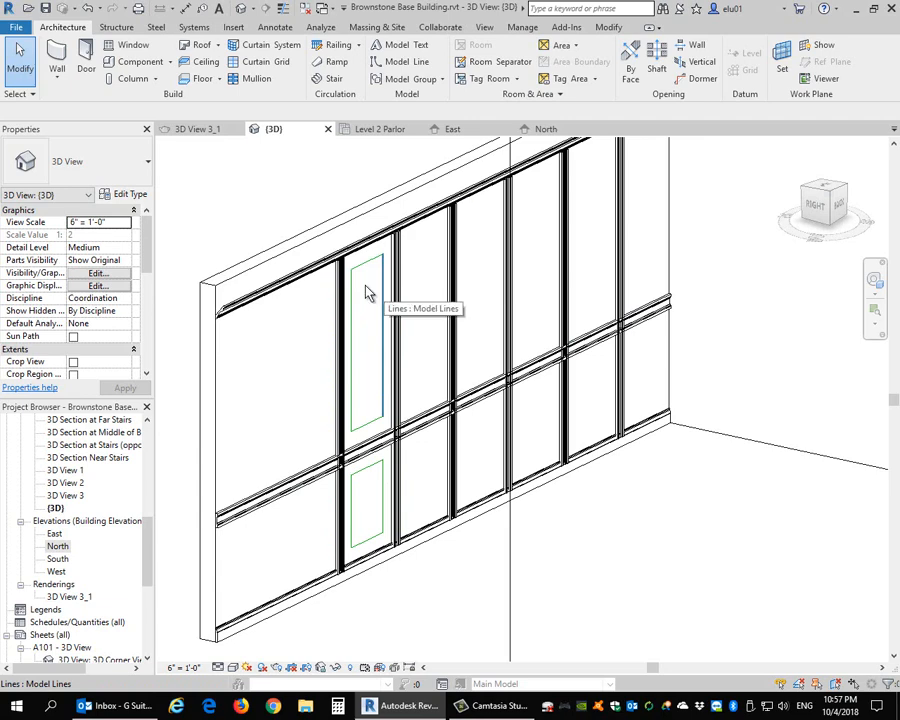
click(173, 63)
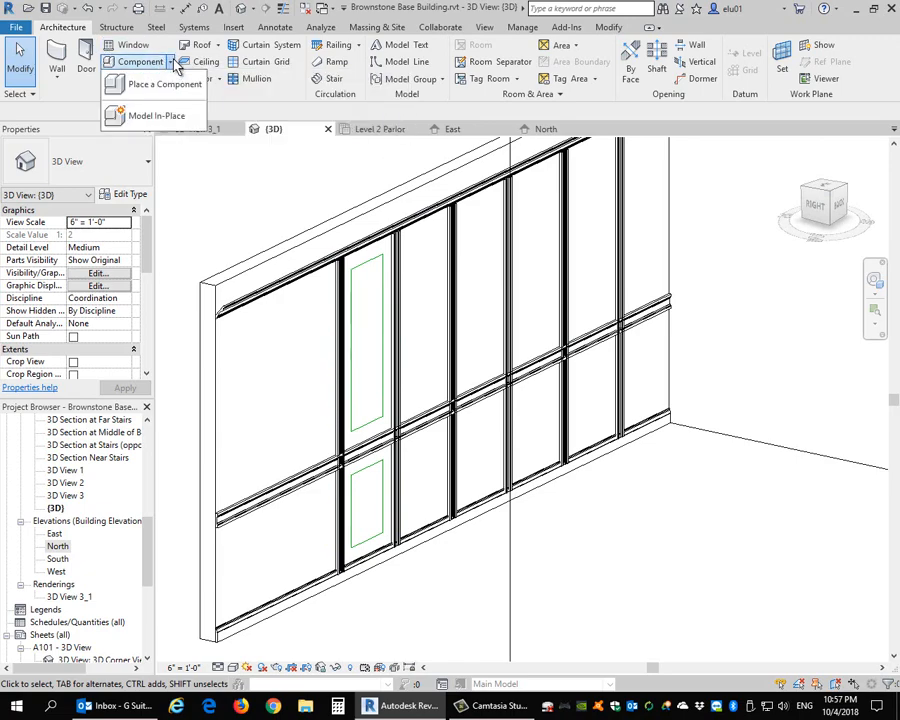
click(157, 117)
click(381, 262)
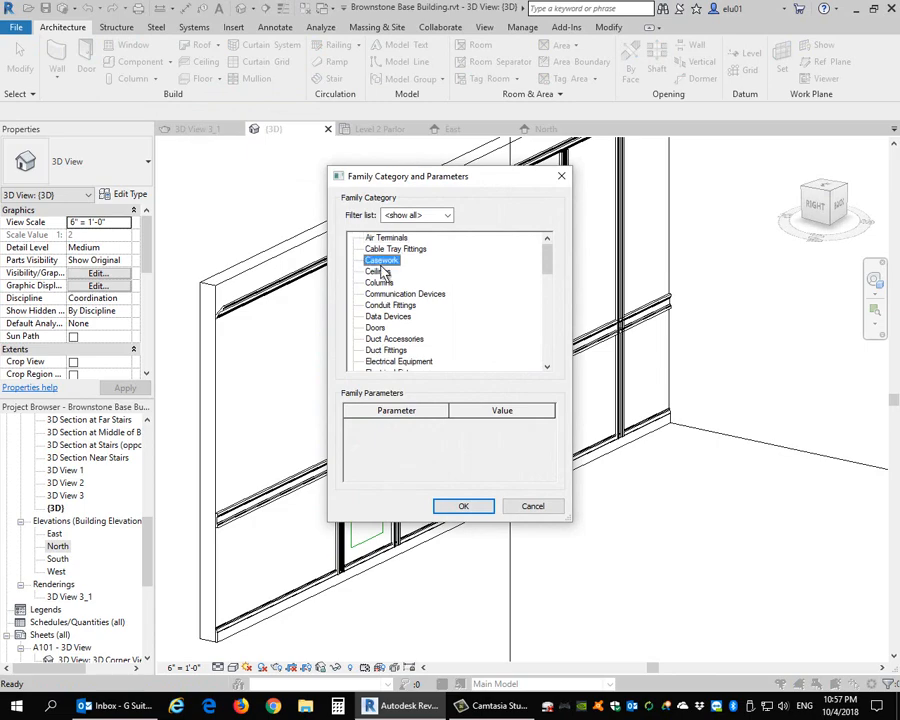
click(466, 508)
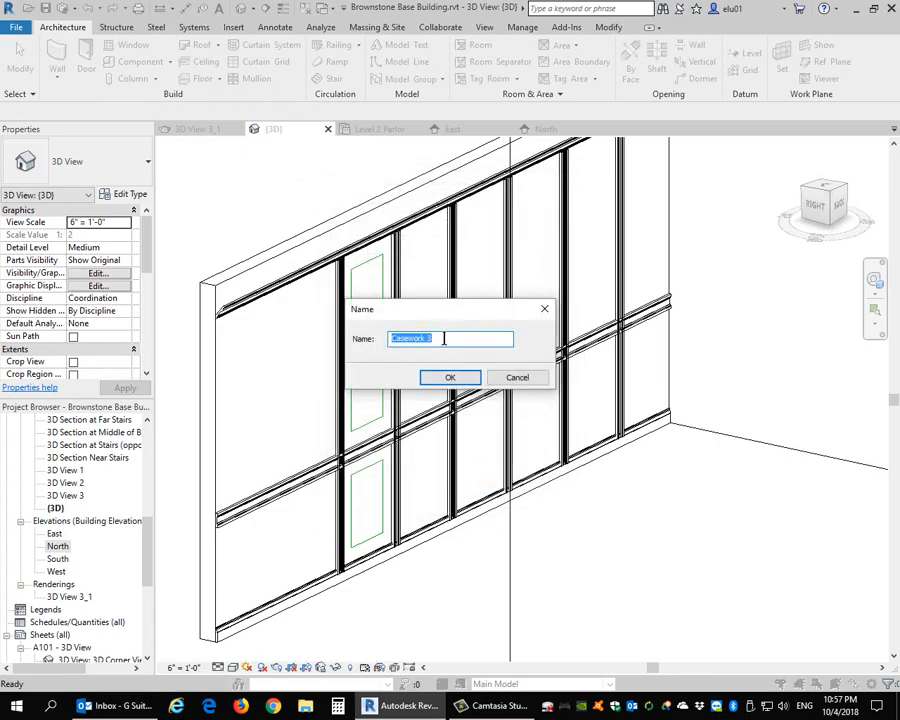
text(wainscot quarter piece)
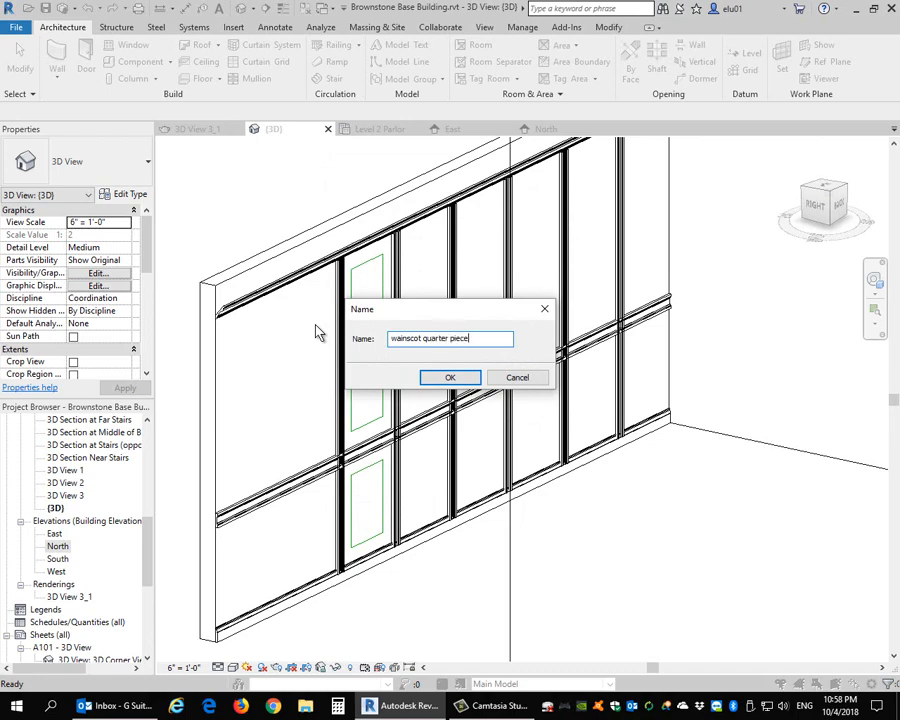
click(457, 380)
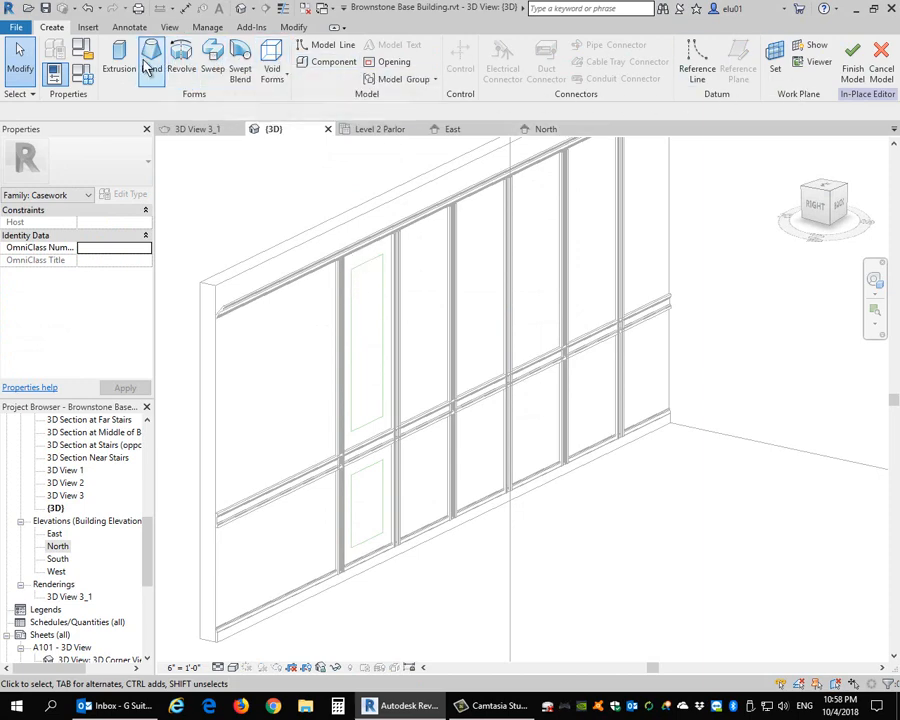
Start a sweep in the in-place model and pick the four model lines of the upper rectangle as its finished path
click(212, 57)
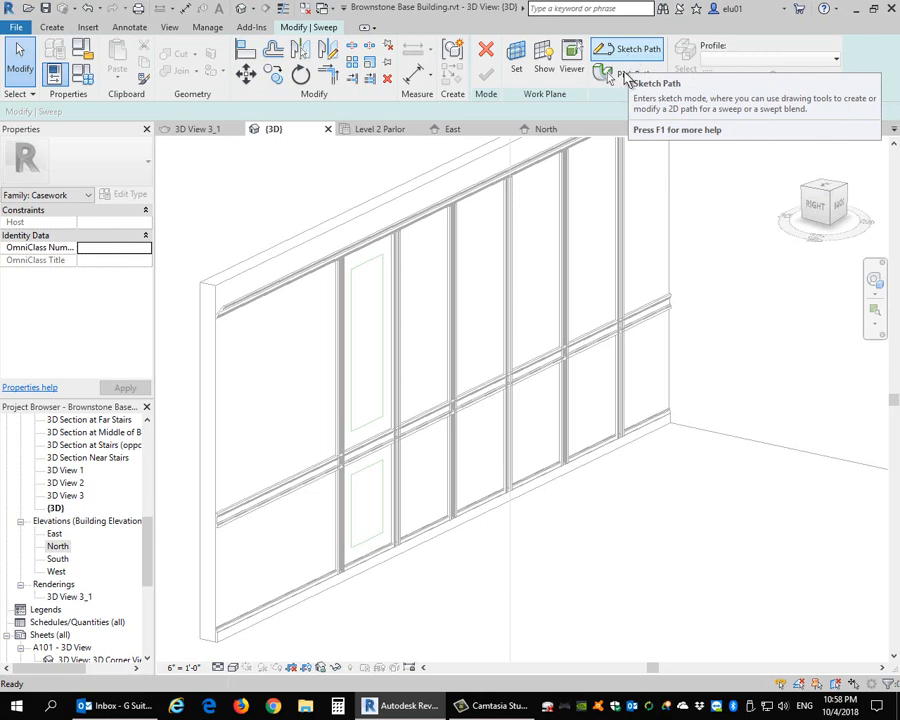
click(627, 80)
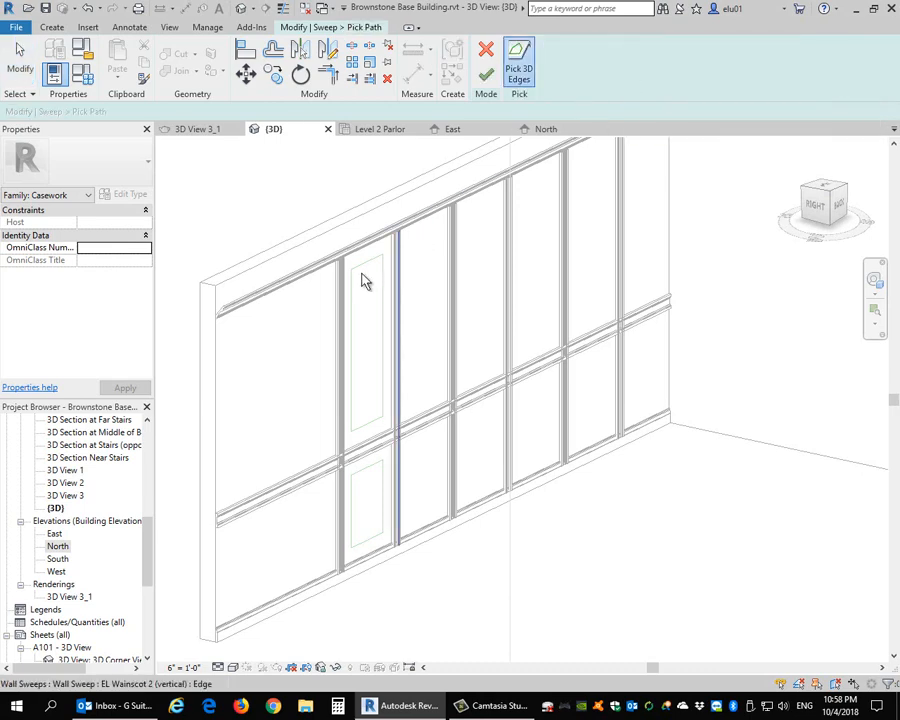
scroll(363, 270, up, 3)
click(363, 268)
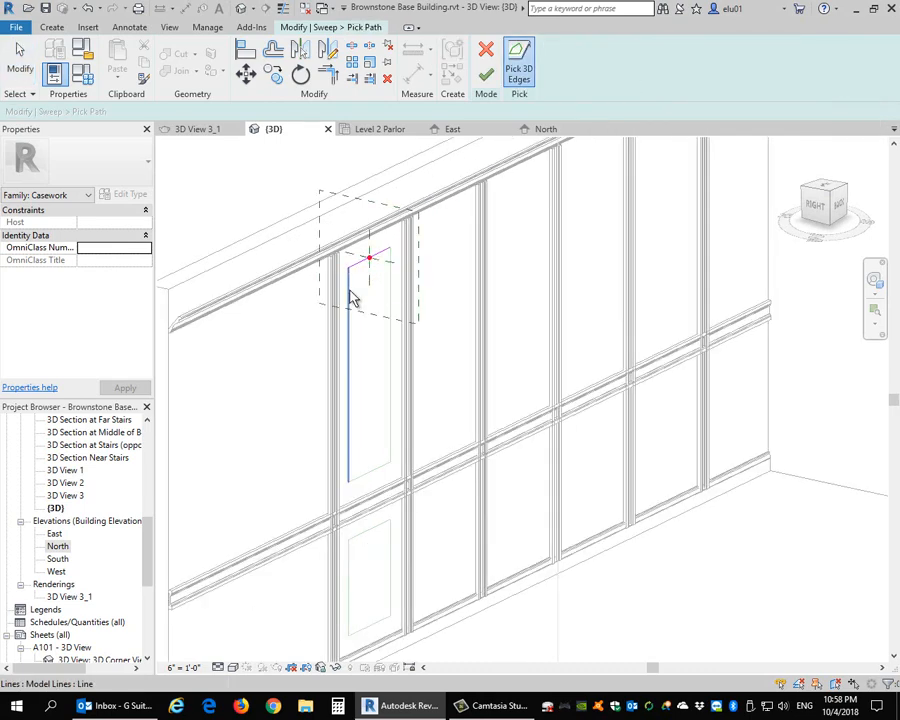
click(350, 296)
click(376, 474)
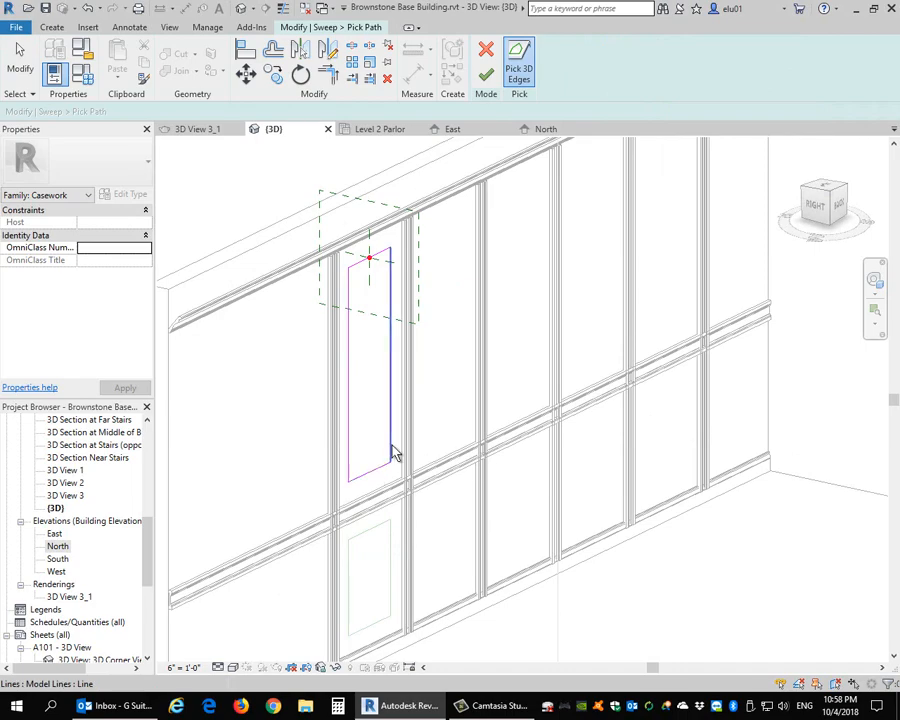
click(393, 452)
shift+middle_drag(462, 382, 470, 313)
scroll(460, 295, up, 3)
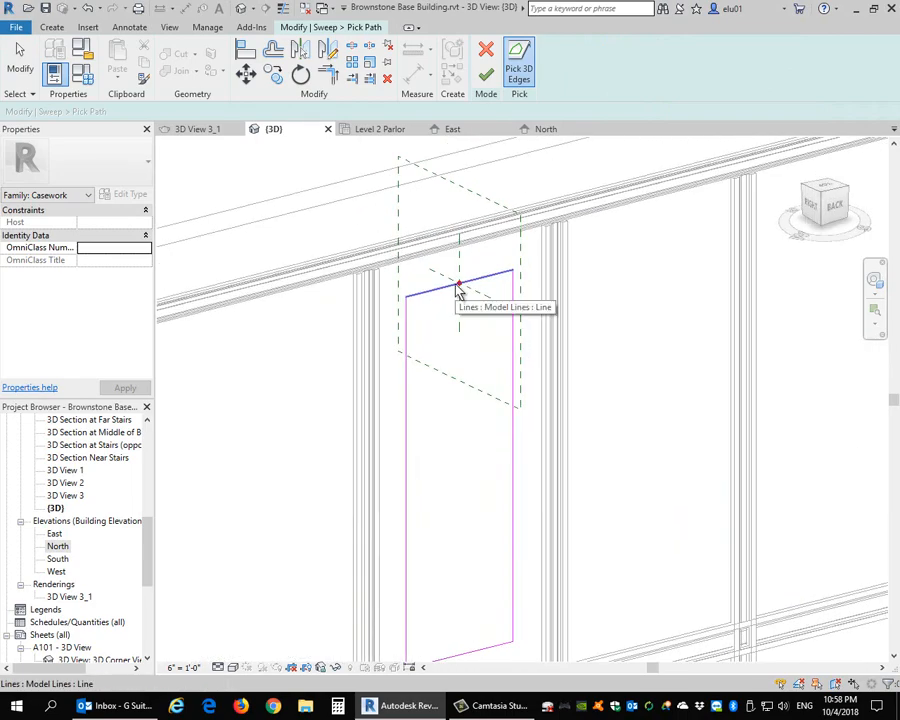
scroll(462, 290, up, 2)
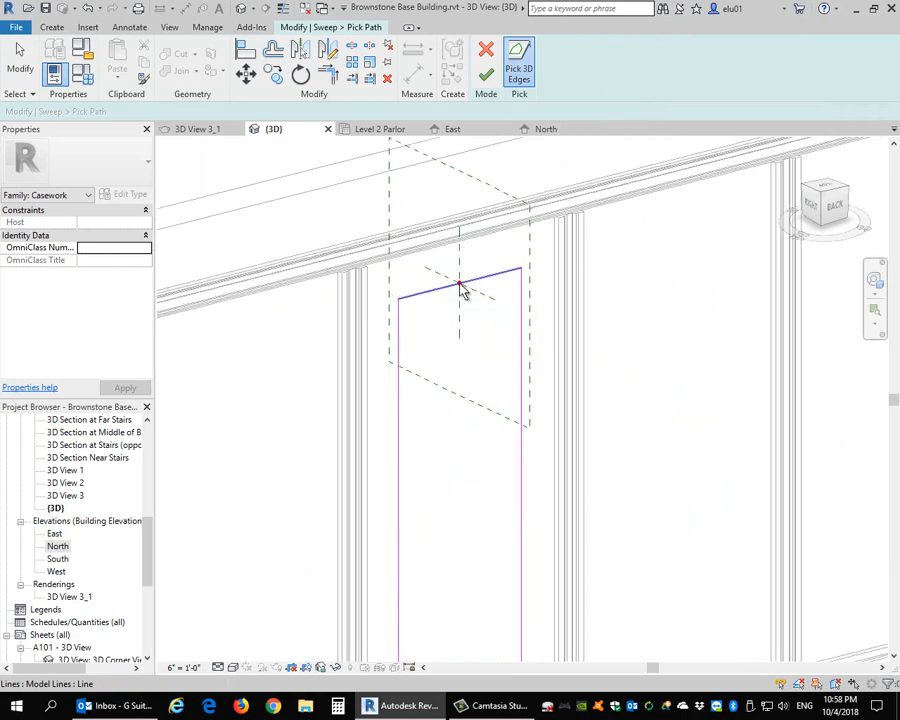
scroll(460, 295, down, 2)
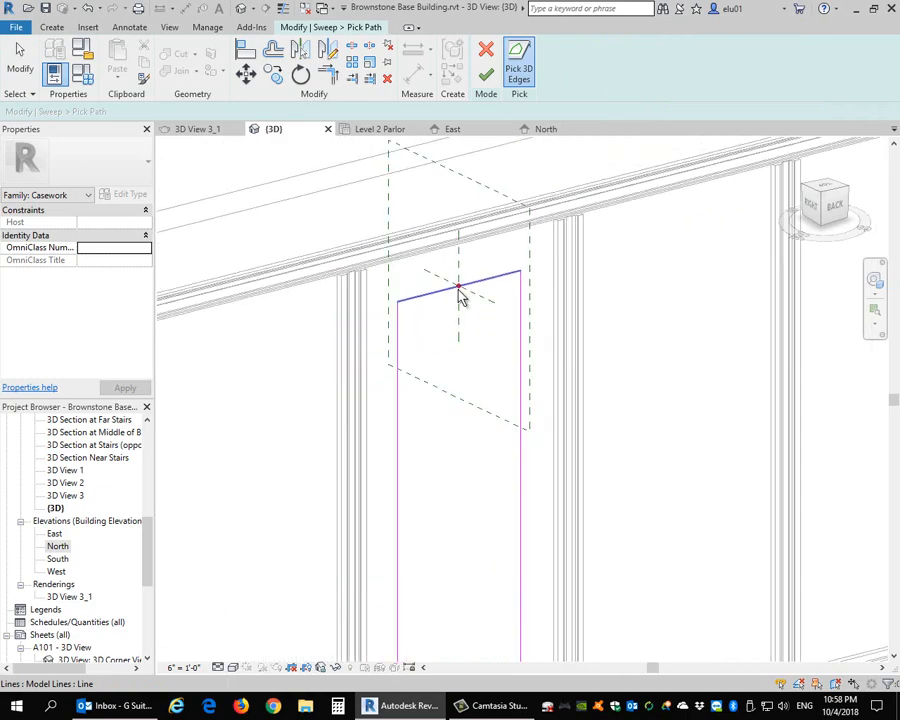
click(460, 295)
scroll(464, 305, down, 2)
click(486, 75)
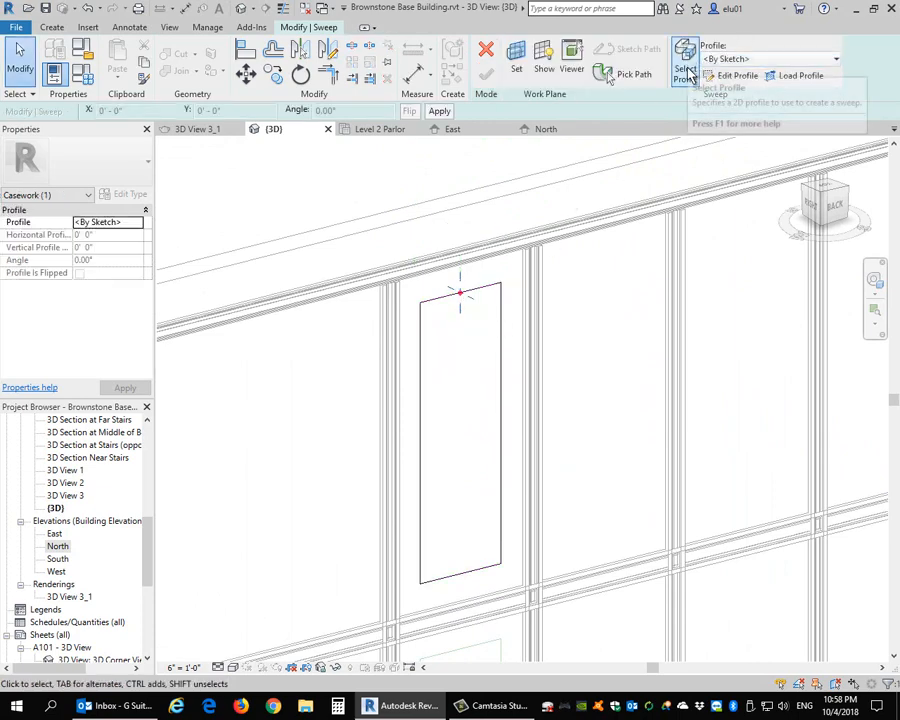
Assign the Quarter Round:1/2" profile to the upper rectangle's sweep, then finish the sweep and the in-place model
click(836, 64)
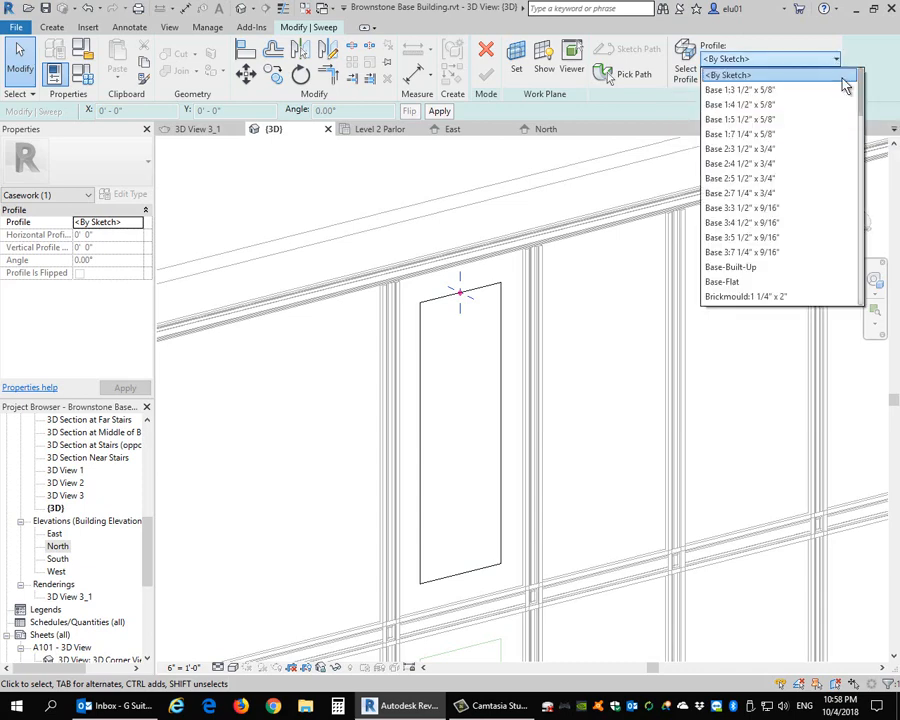
drag(860, 97, 859, 216)
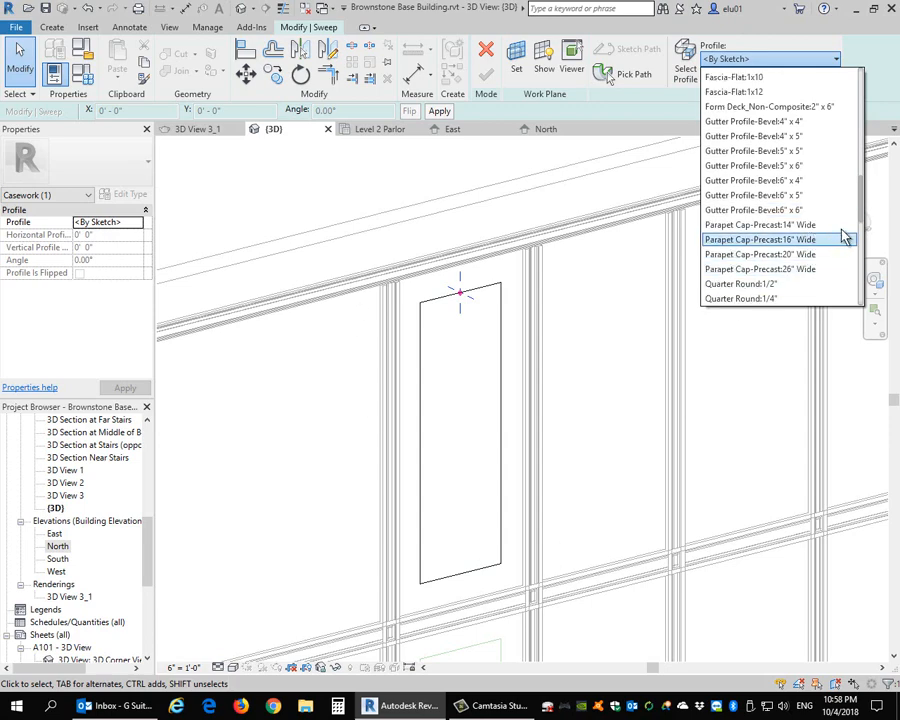
click(742, 284)
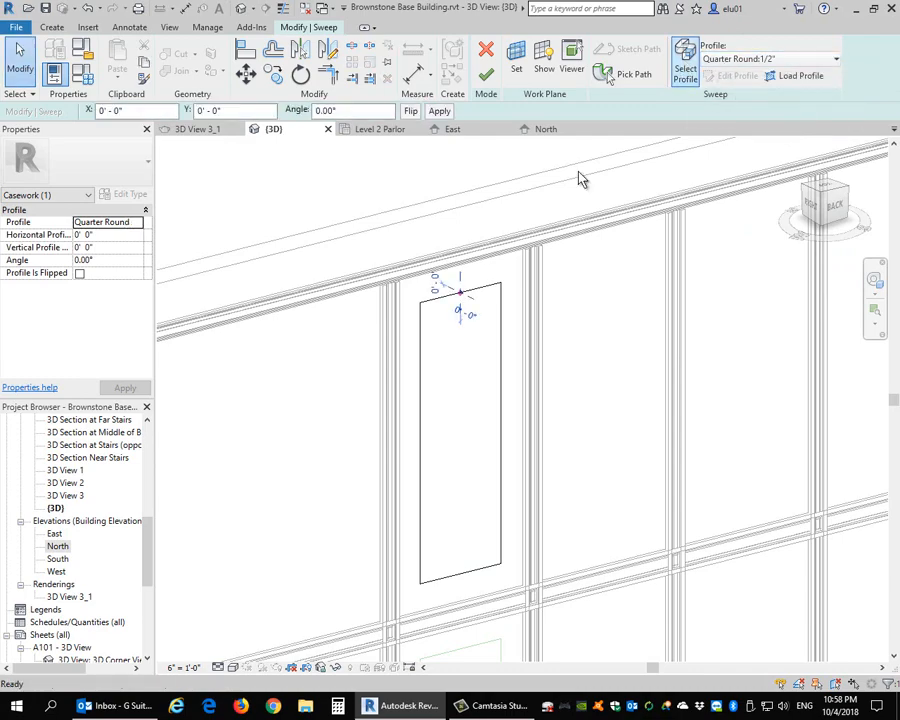
scroll(456, 295, up, 6)
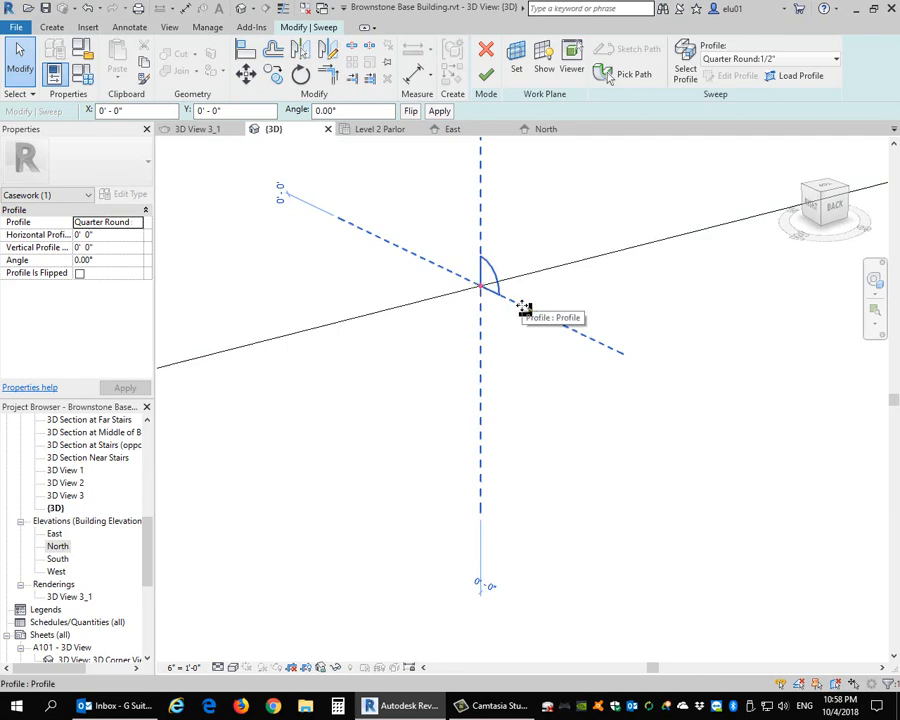
scroll(520, 307, down, 5)
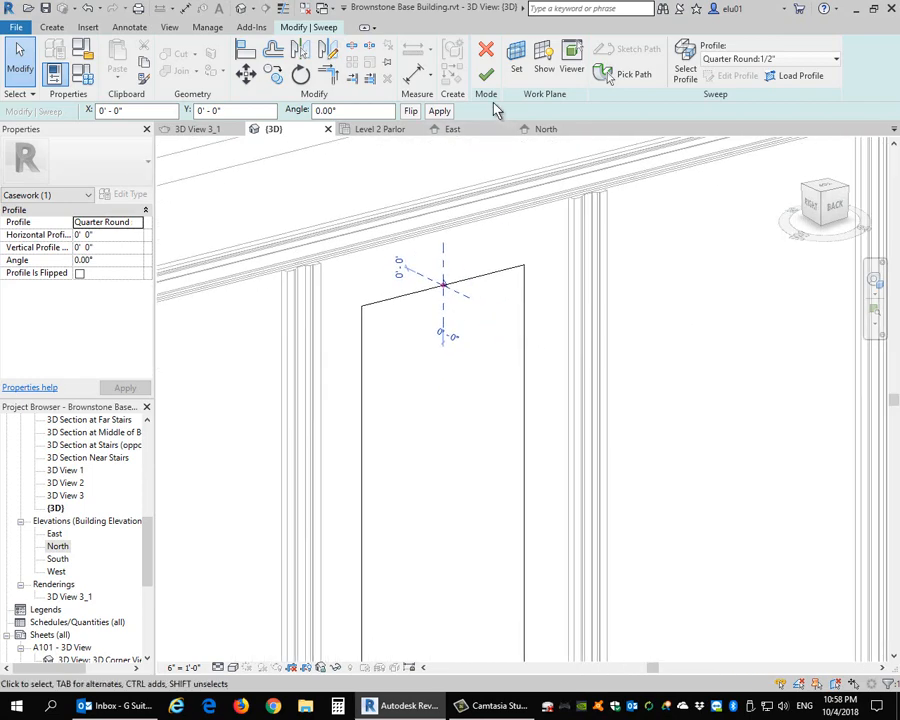
click(485, 75)
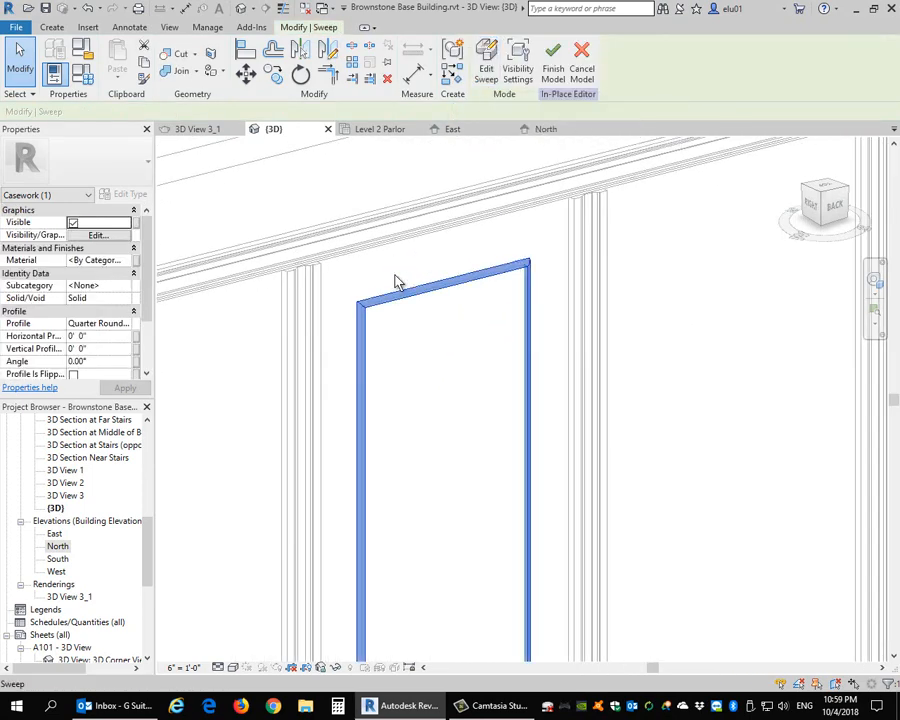
click(553, 65)
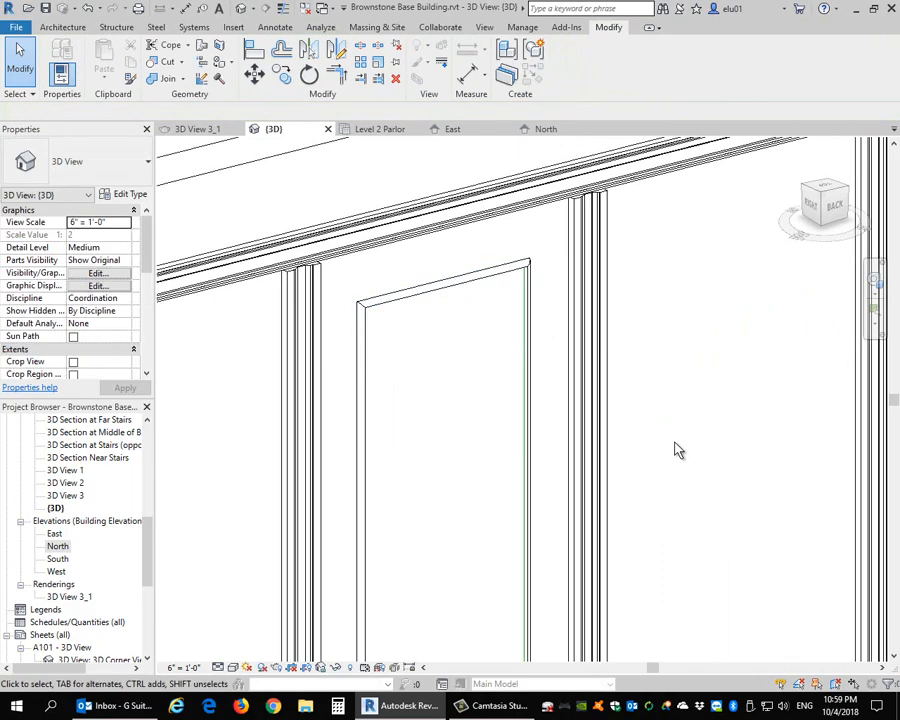
Create another in-place model in the Casework category for the lower rectangle's molding
scroll(665, 456, down, 4)
middle_drag(665, 456, 653, 431)
scroll(531, 444, down, 3)
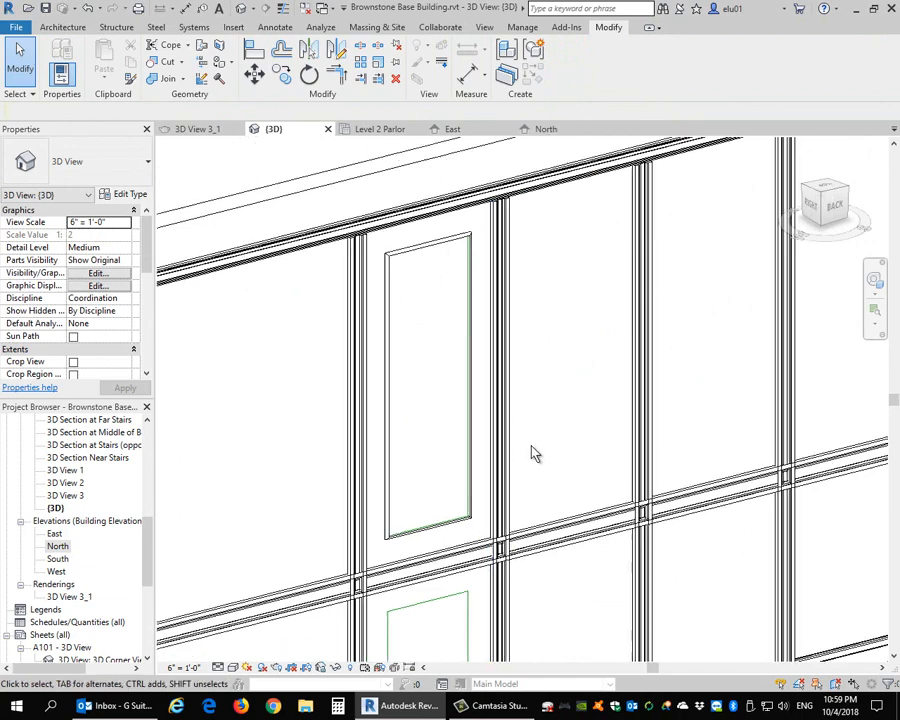
middle_drag(620, 484, 630, 520)
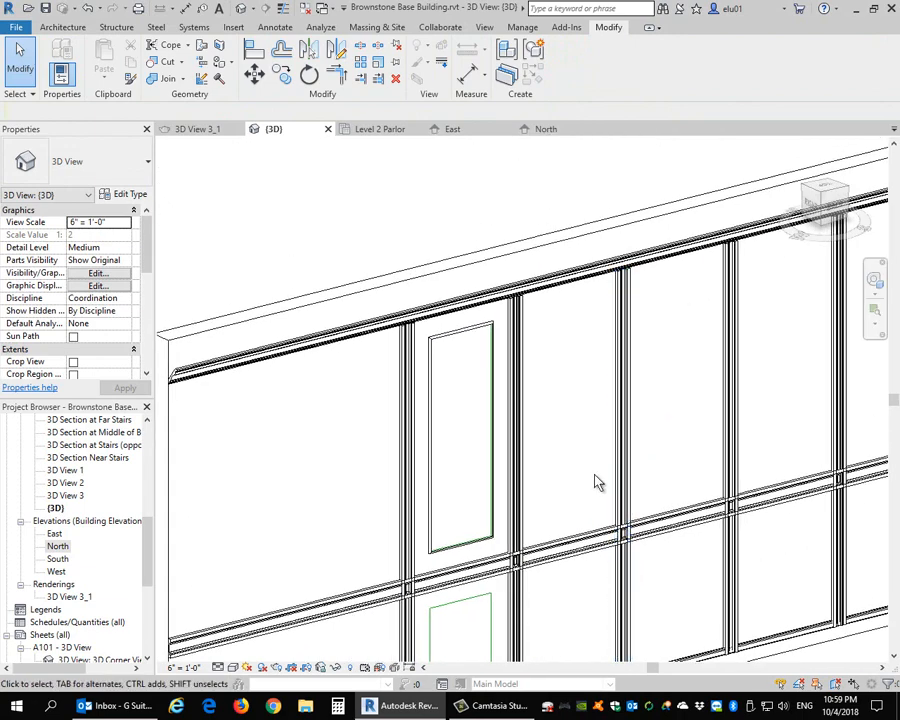
middle_drag(579, 482, 539, 275)
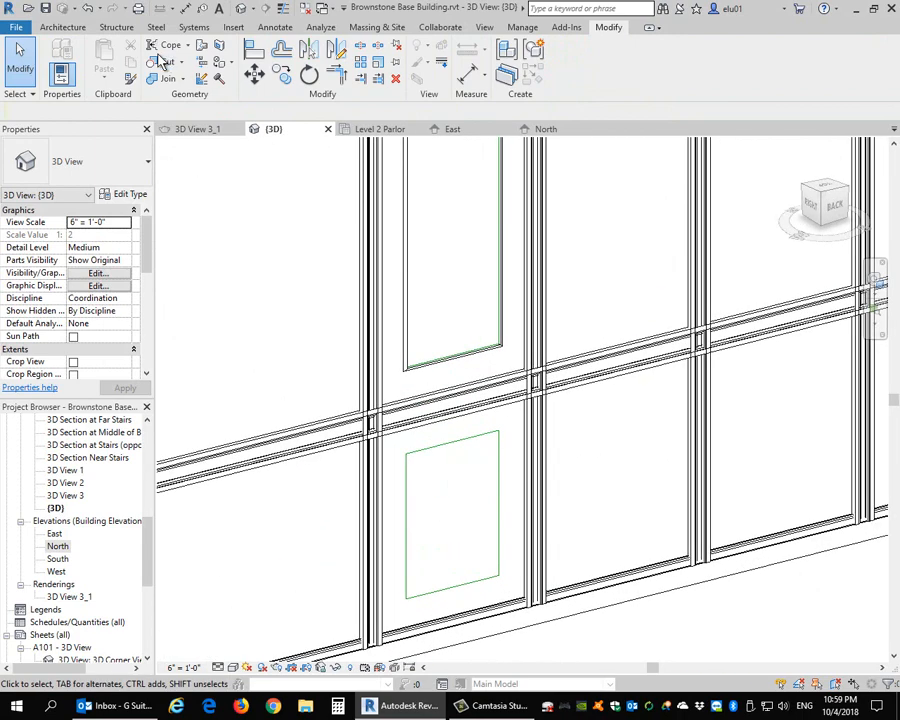
click(68, 29)
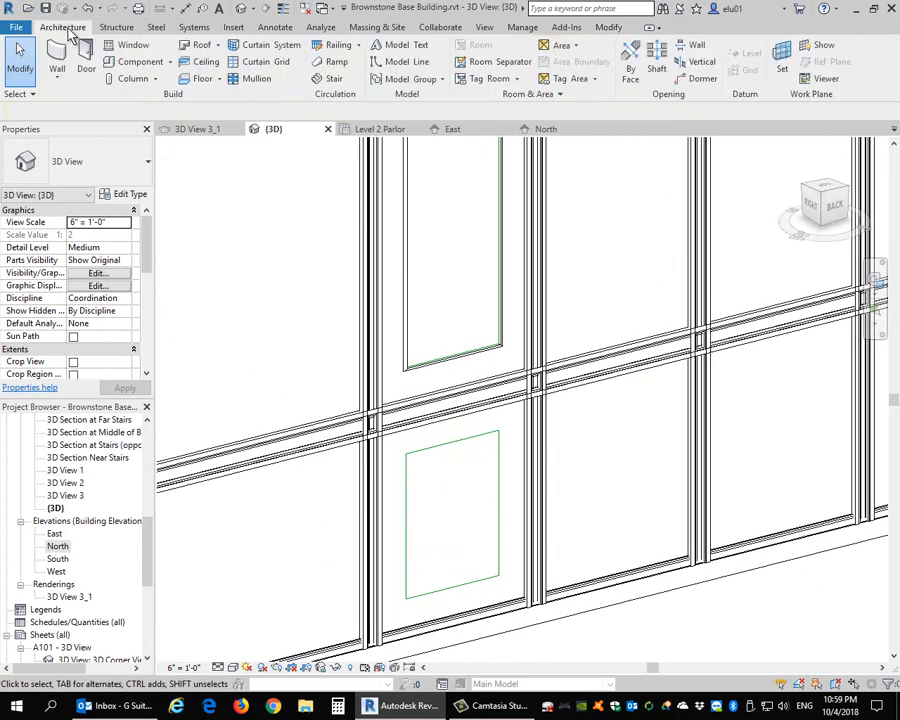
click(171, 62)
click(152, 171)
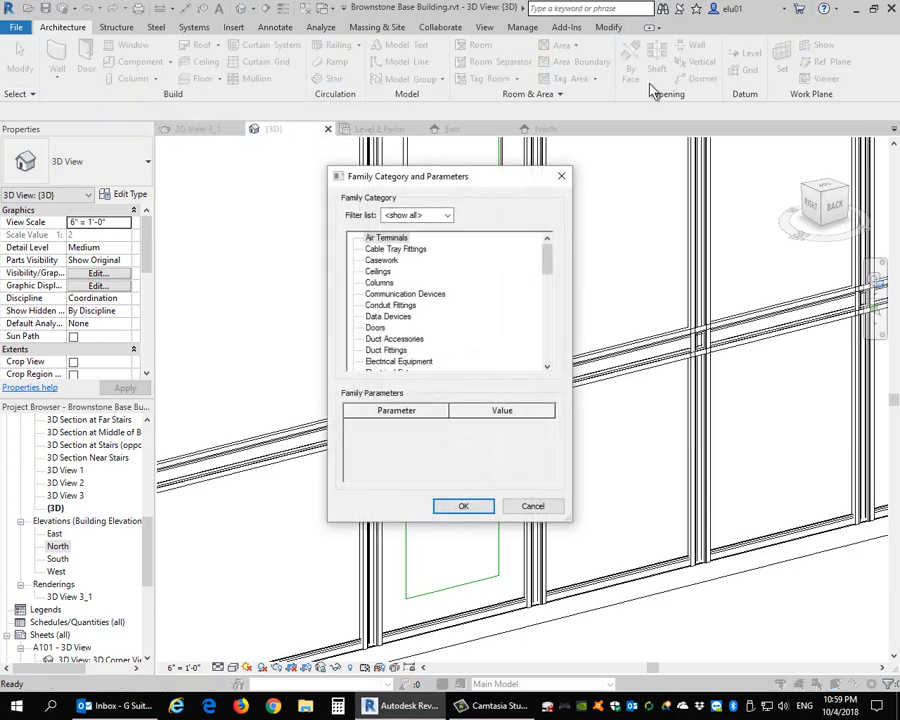
click(383, 260)
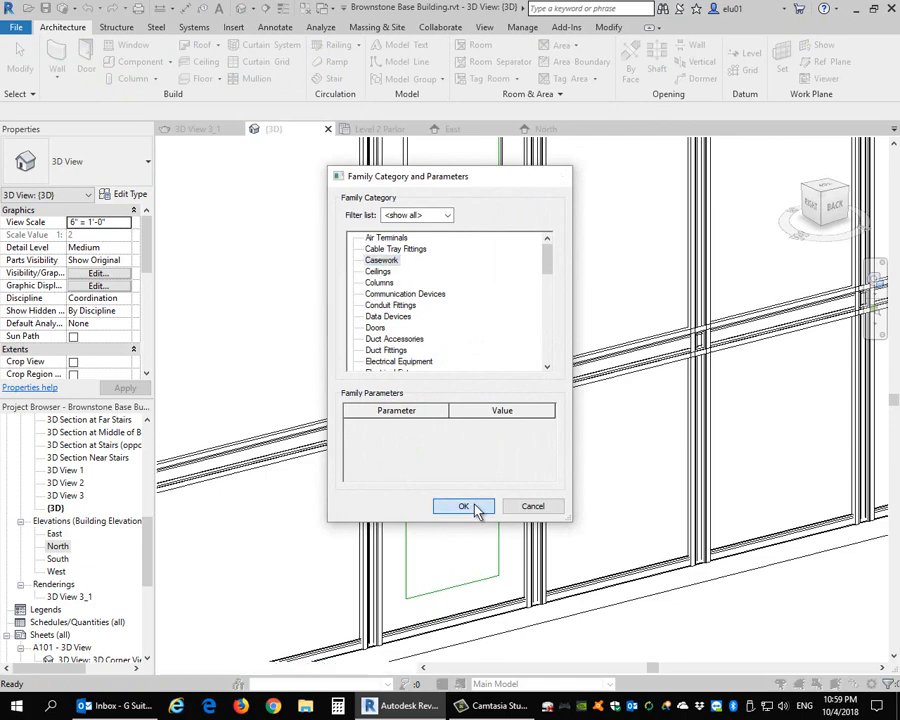
click(476, 507)
click(455, 382)
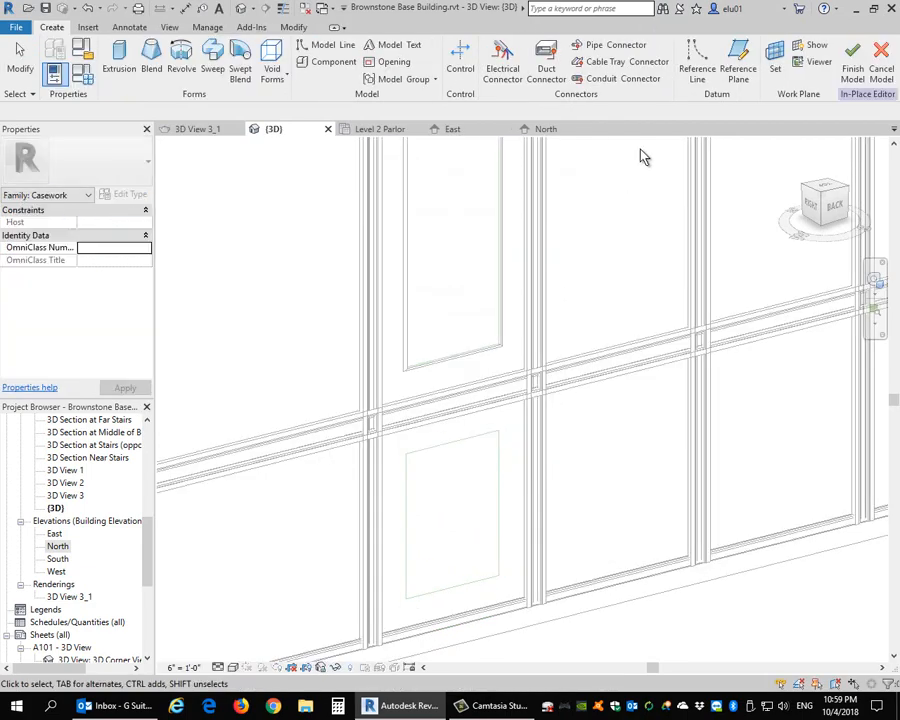
Start a sweep and pick the four model lines of the lower rectangle as its finished path
click(212, 66)
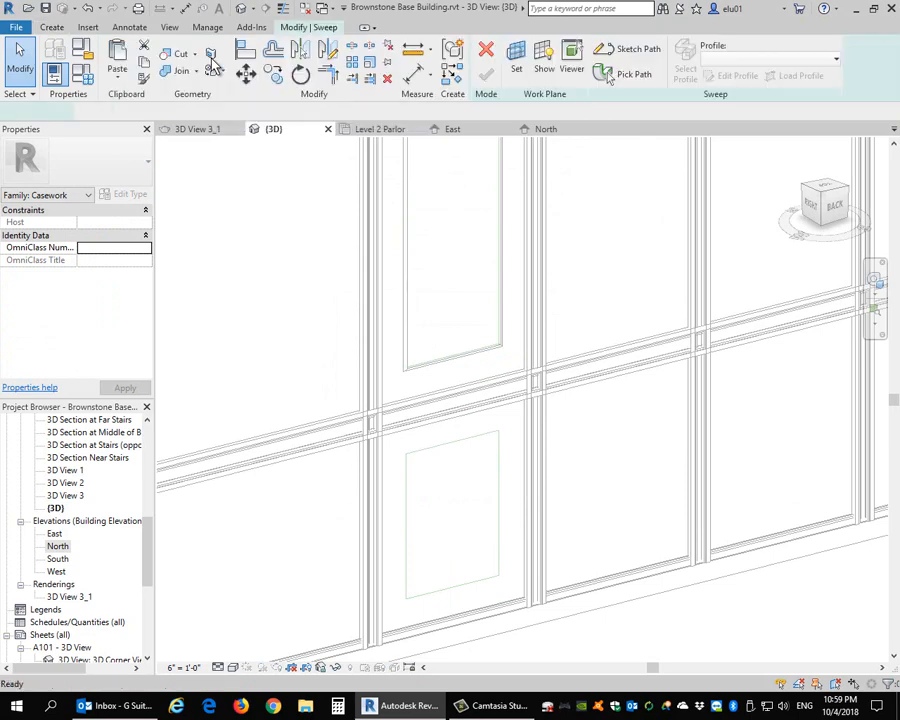
click(633, 80)
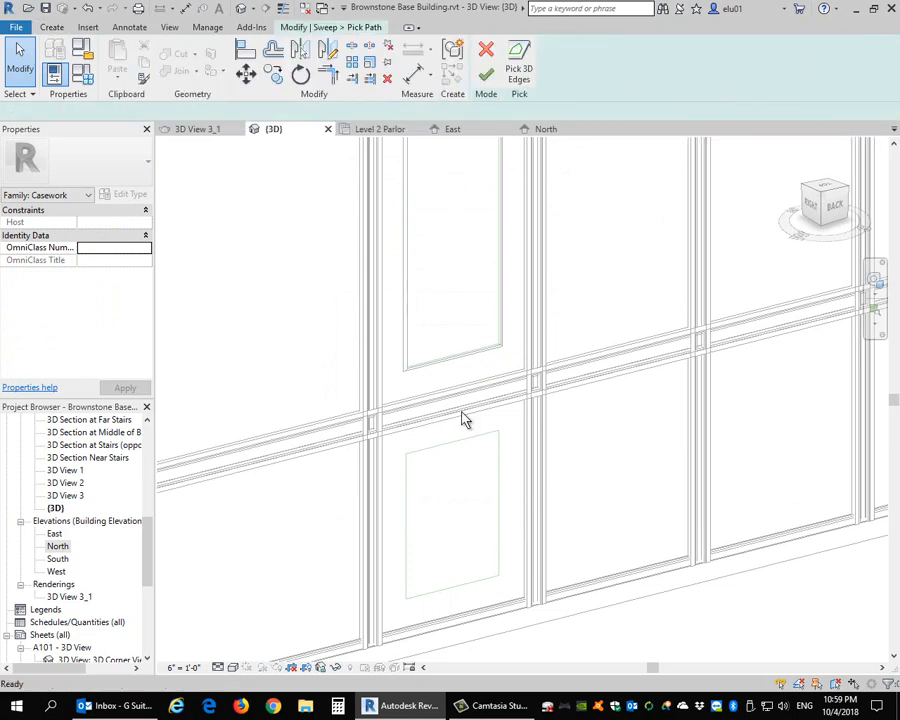
click(456, 445)
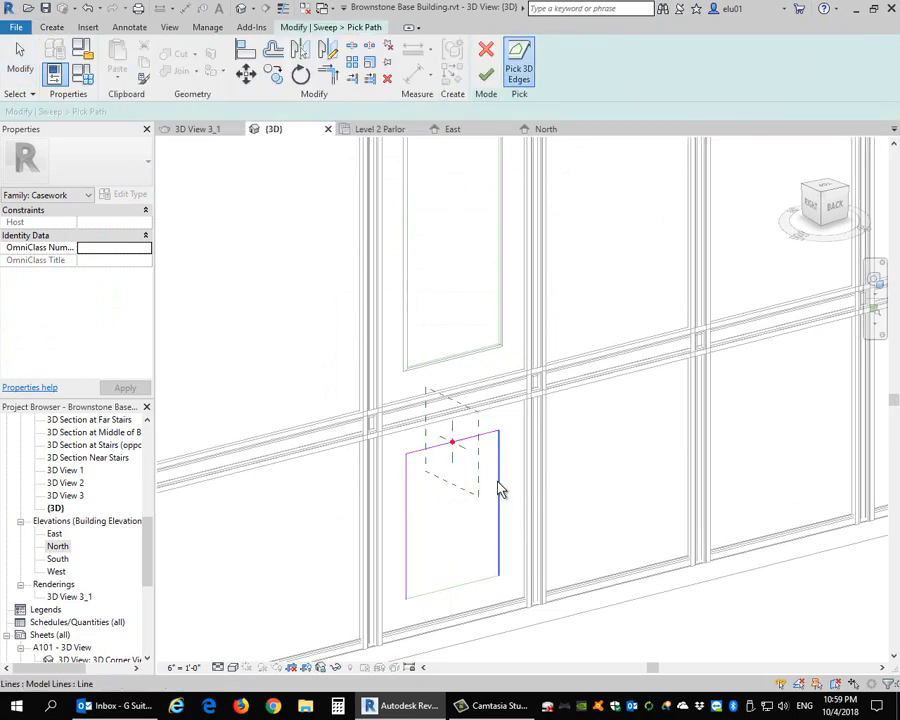
click(497, 487)
click(483, 580)
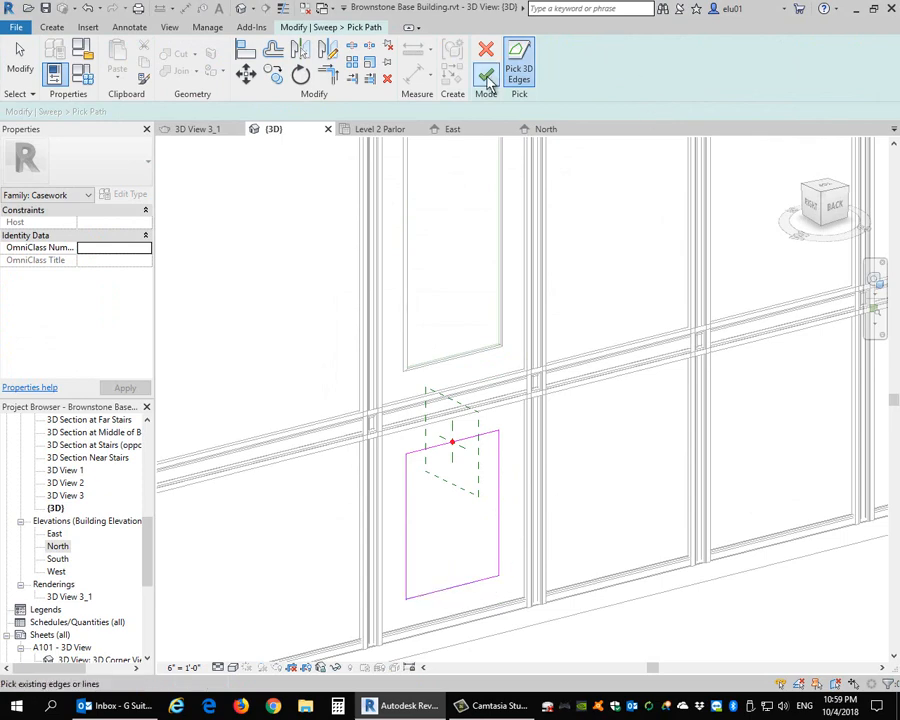
click(486, 76)
Apply the Quarter Round:1/2" profile to the lower rectangle's sweep, then finish the sweep and its in-place model
click(757, 60)
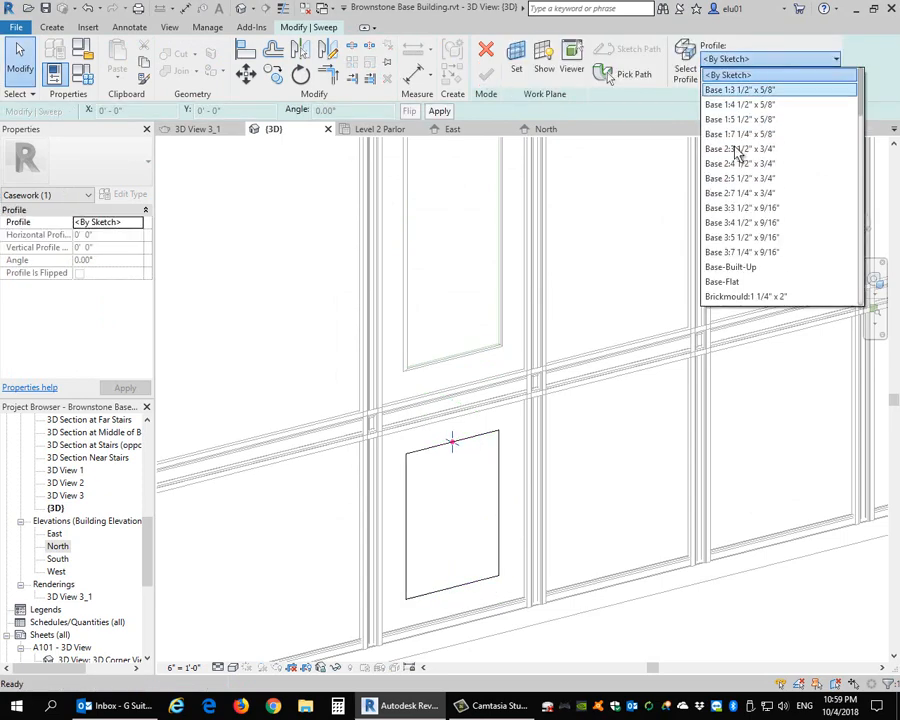
scroll(747, 211, down, 5)
scroll(745, 226, up, 2)
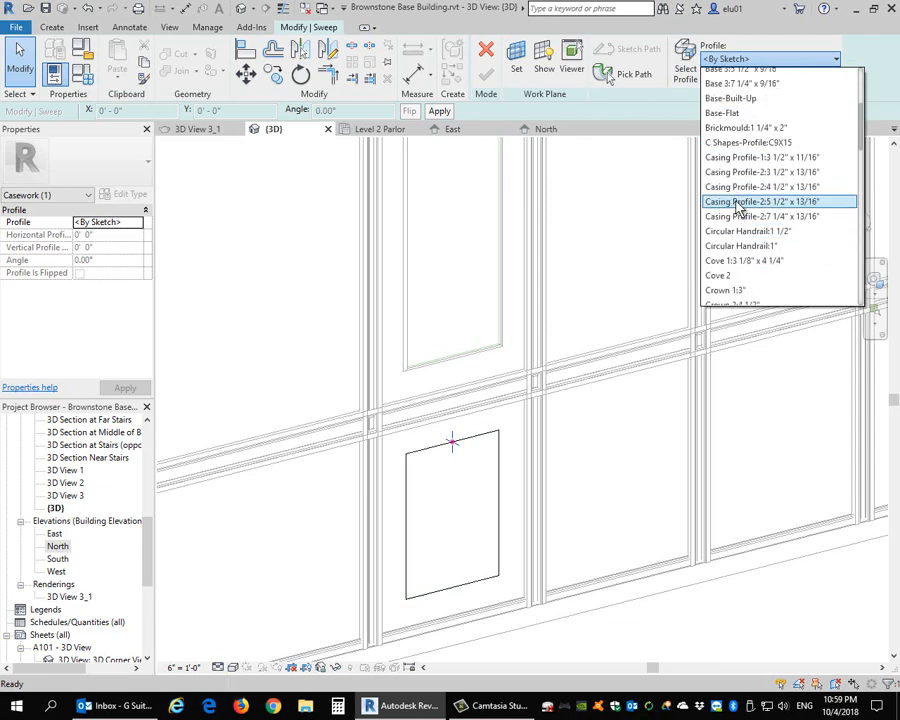
scroll(749, 210, down, 7)
scroll(751, 220, down, 3)
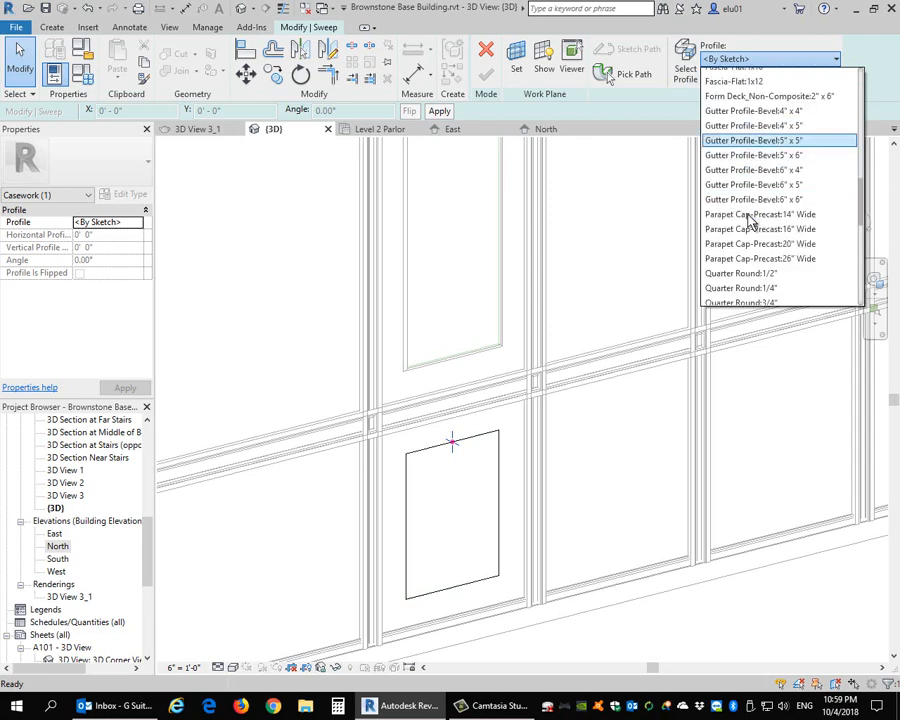
click(703, 253)
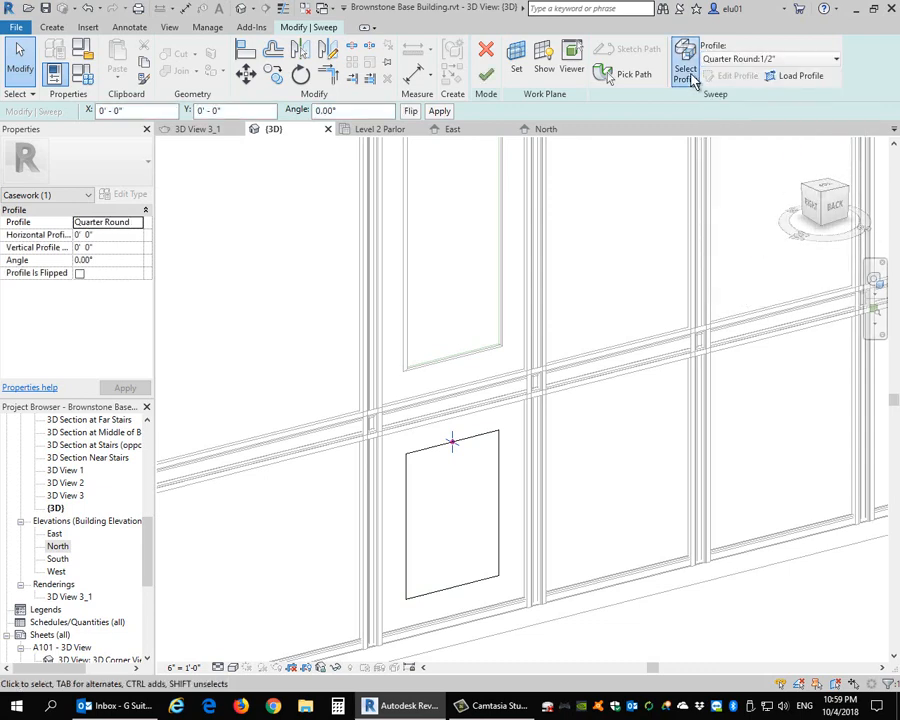
click(486, 75)
click(505, 485)
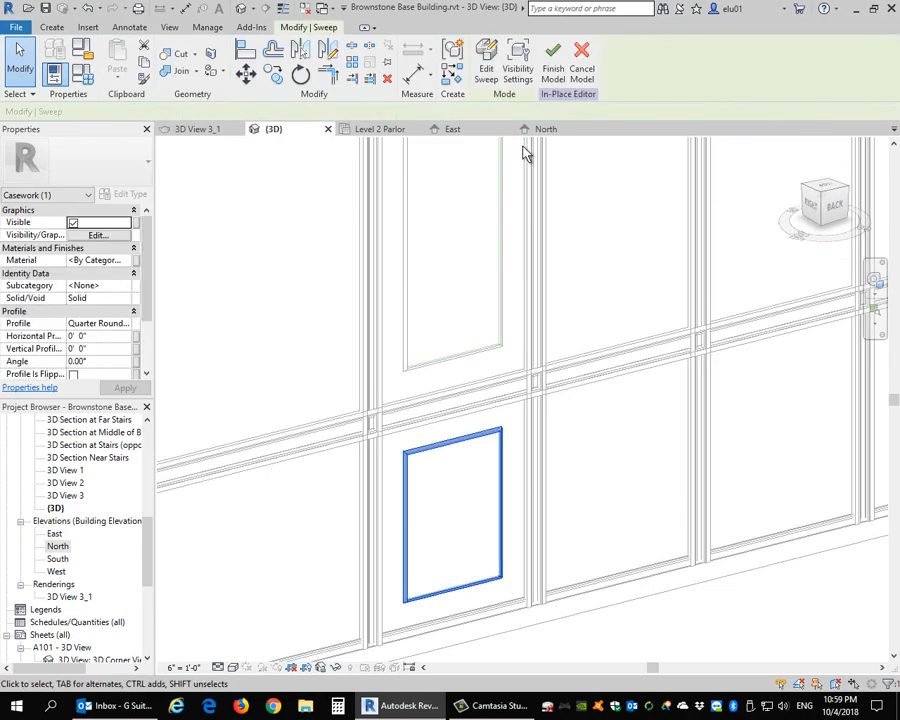
click(563, 86)
Examine the finished upper and lower quarter-round moldings on the wall in the 3D view
shift+middle_drag(536, 463, 596, 526)
scroll(473, 376, up, 1)
scroll(473, 376, up, 1)
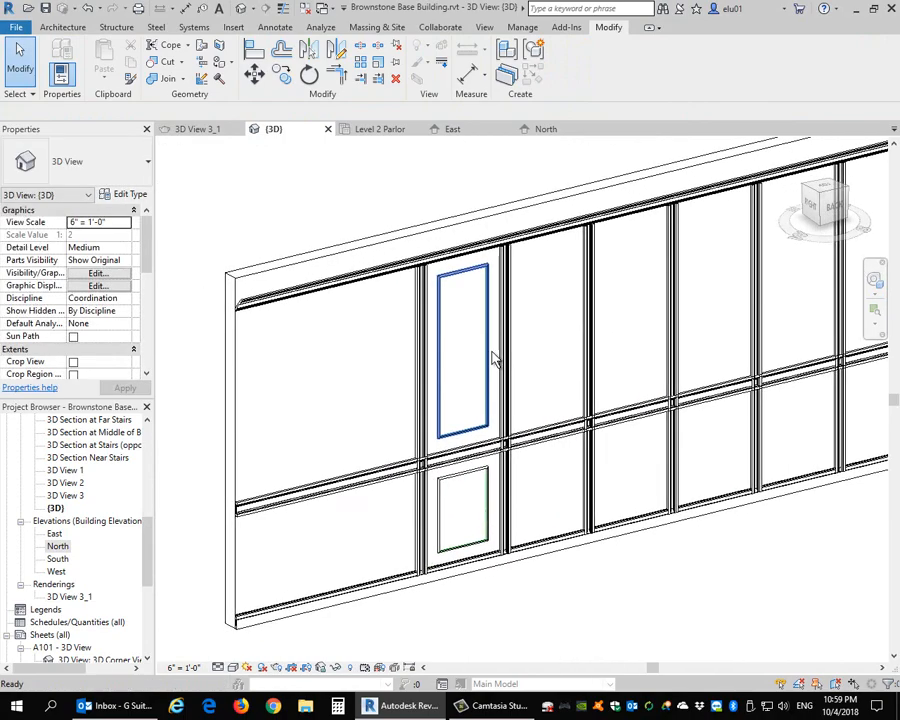
click(470, 273)
click(556, 349)
scroll(556, 349, up, 2)
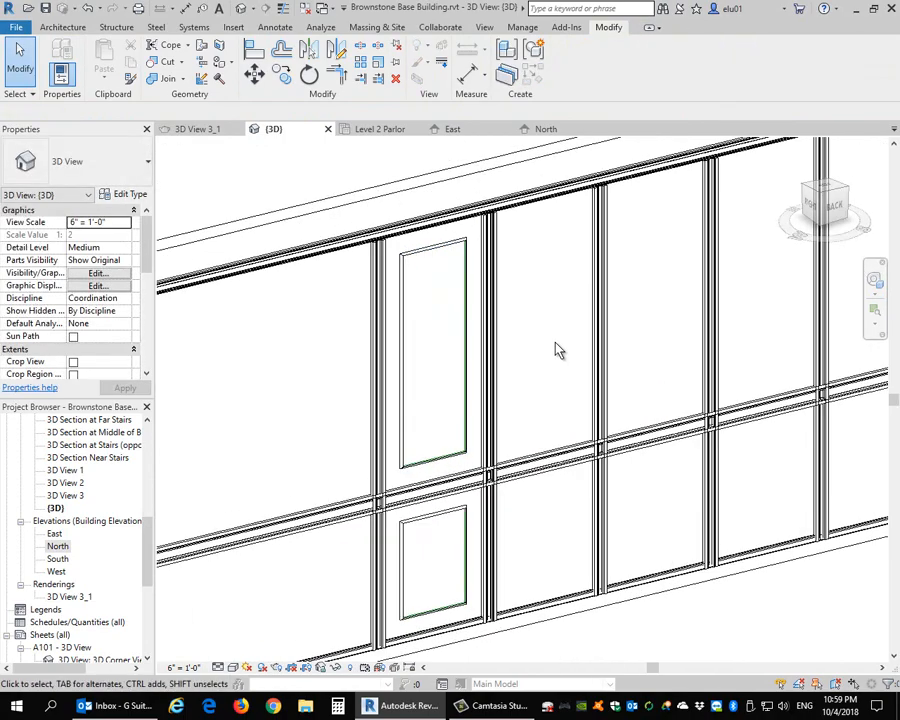
middle_drag(556, 347, 581, 322)
scroll(694, 320, down, 1)
middle_drag(699, 320, 693, 324)
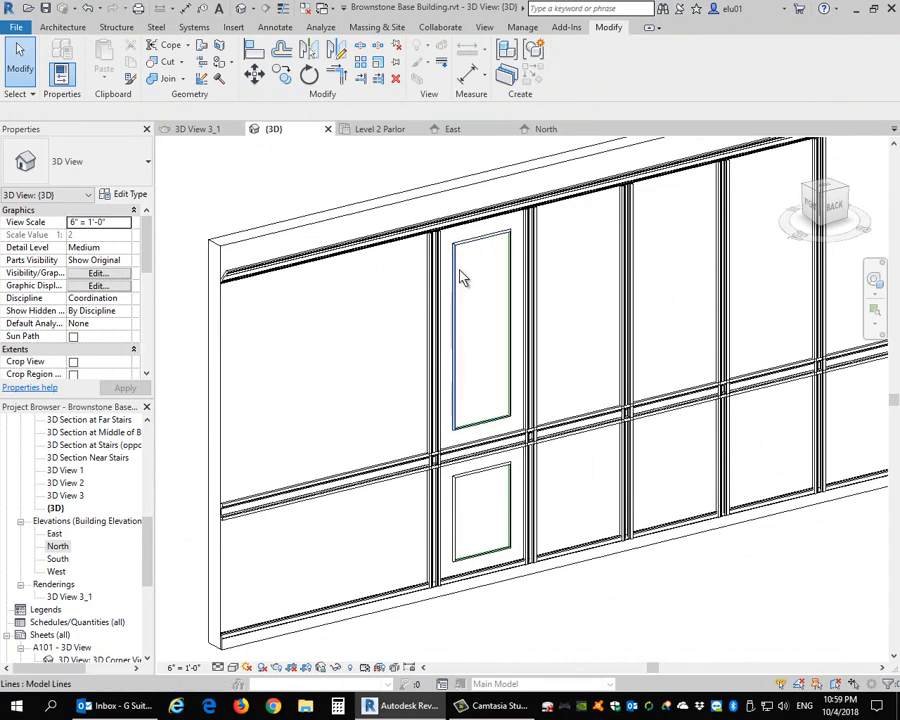
Select the upper and lower quarter-round casework moldings together, without the model lines beneath them
key(Tab)
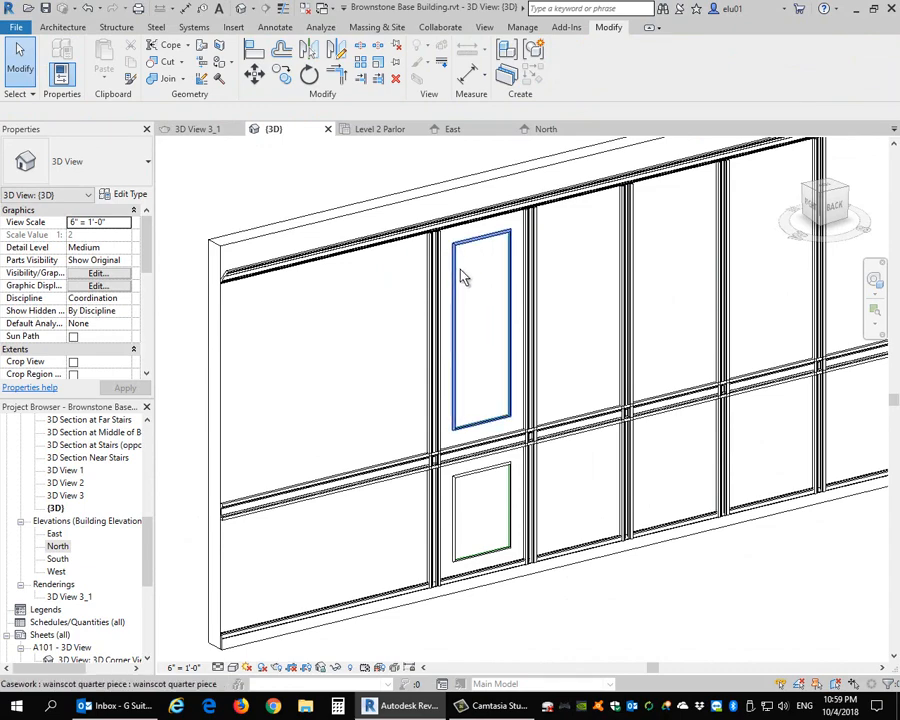
click(460, 275)
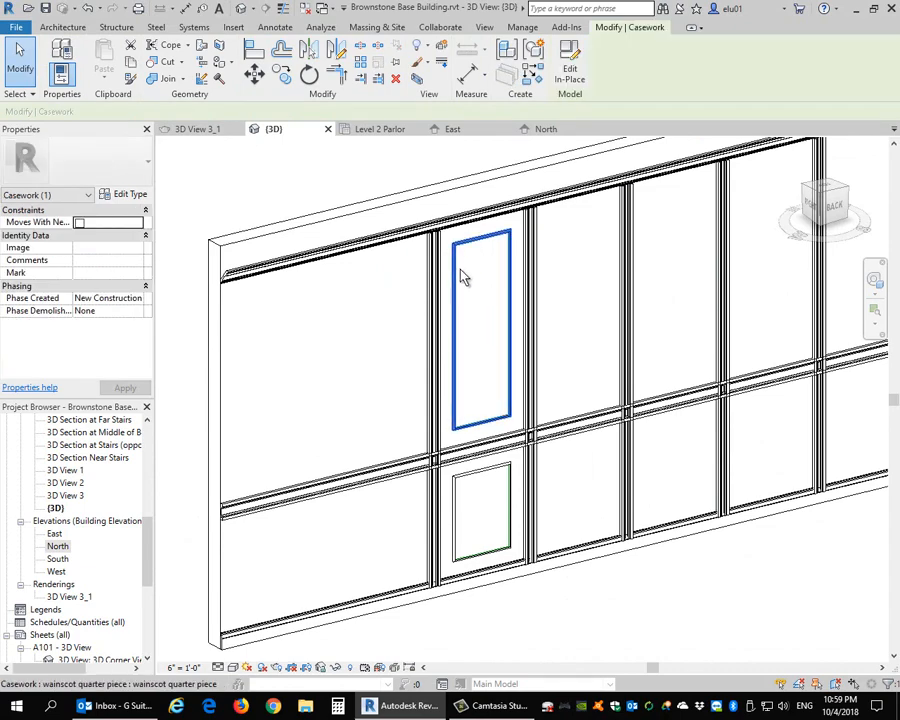
key(Tab)
ctrl+click(468, 487)
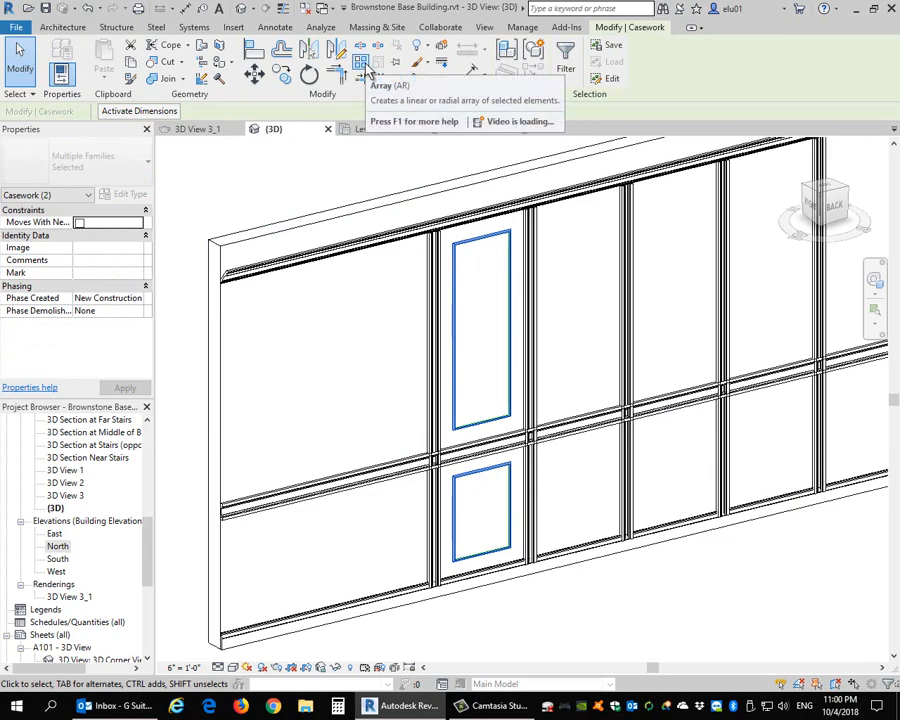
click(366, 68)
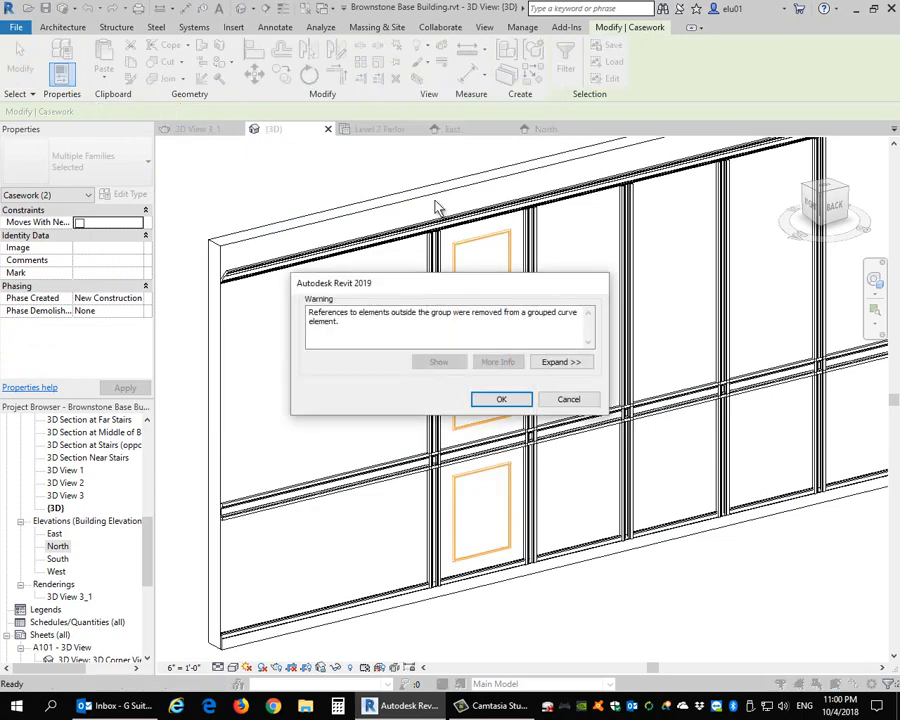
click(503, 400)
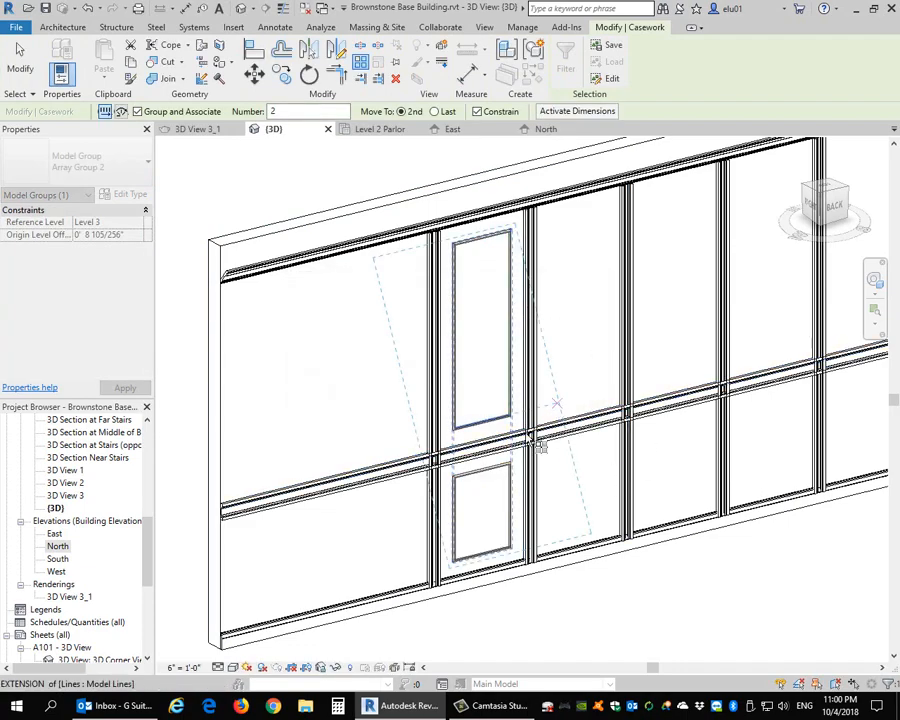
key(Escape)
In the North elevation, array the two selected moldings linearly as 6 grouped copies, spaced one wainscot bay apart
double_click(59, 547)
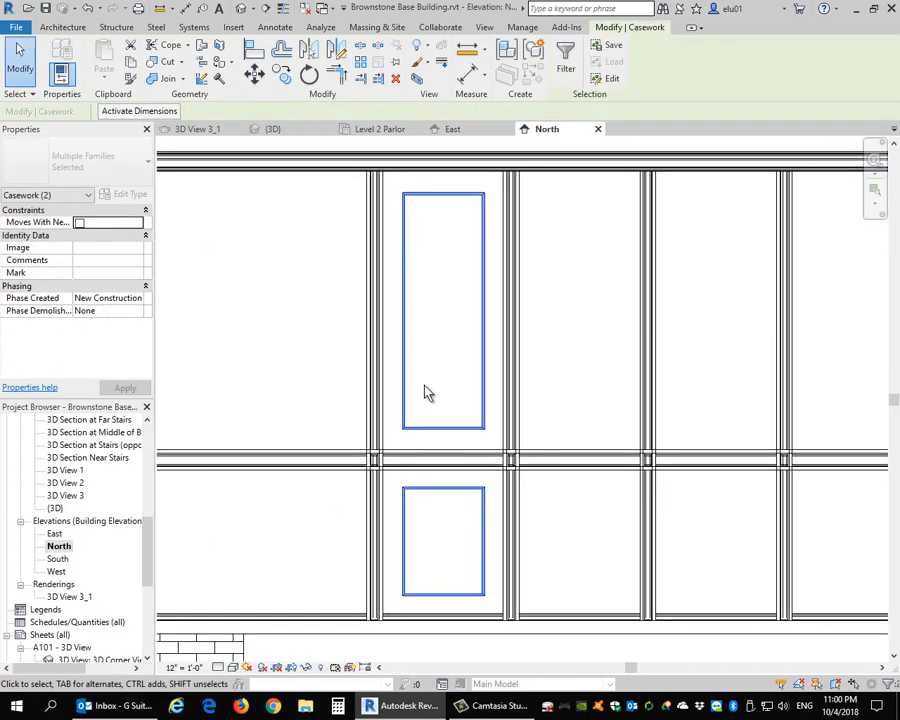
scroll(466, 317, down, 4)
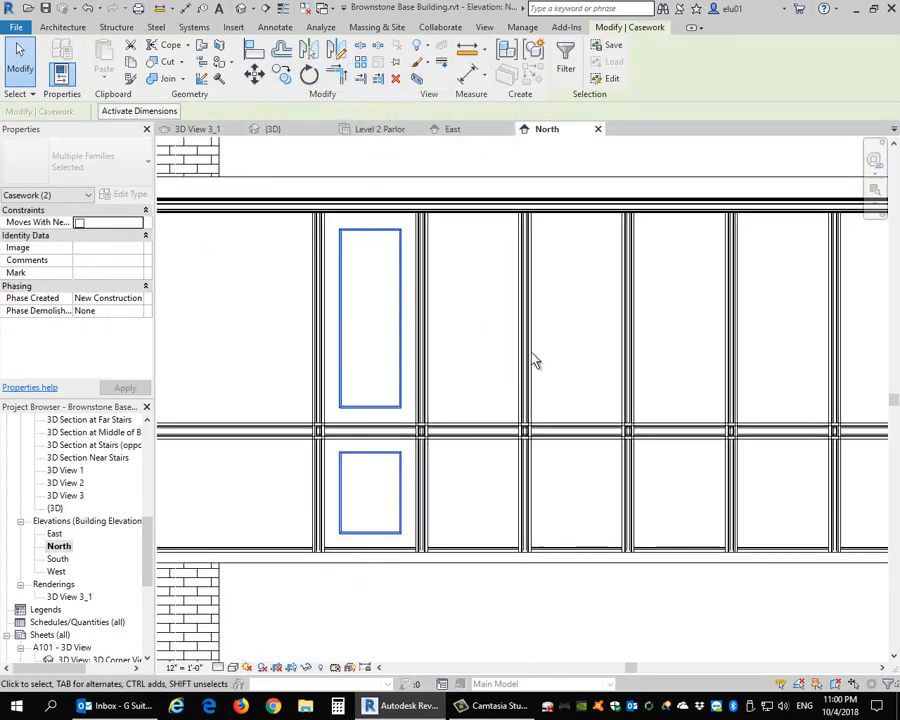
click(362, 64)
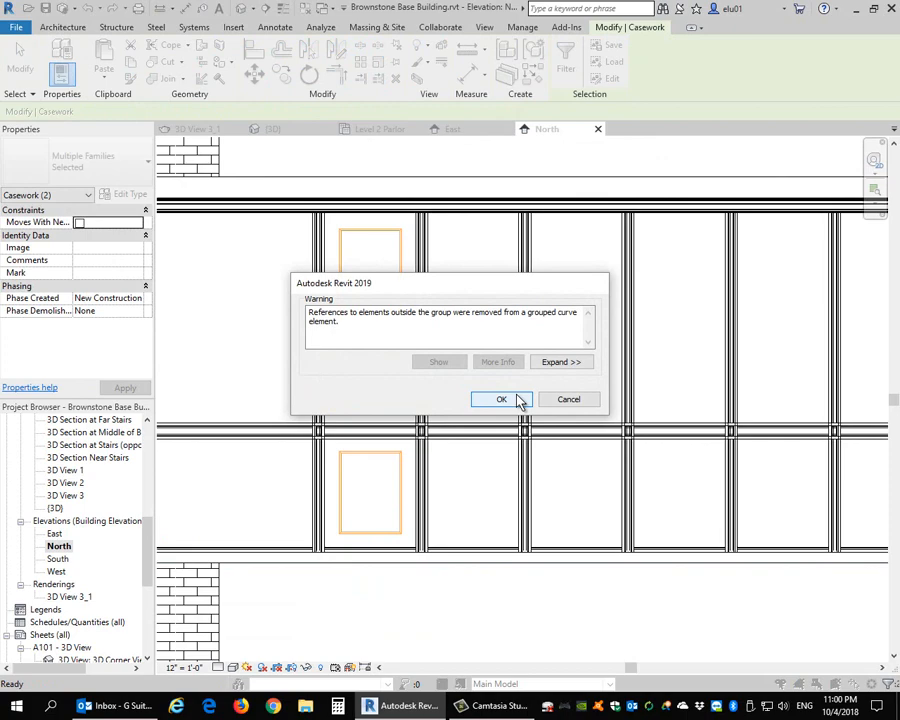
click(519, 401)
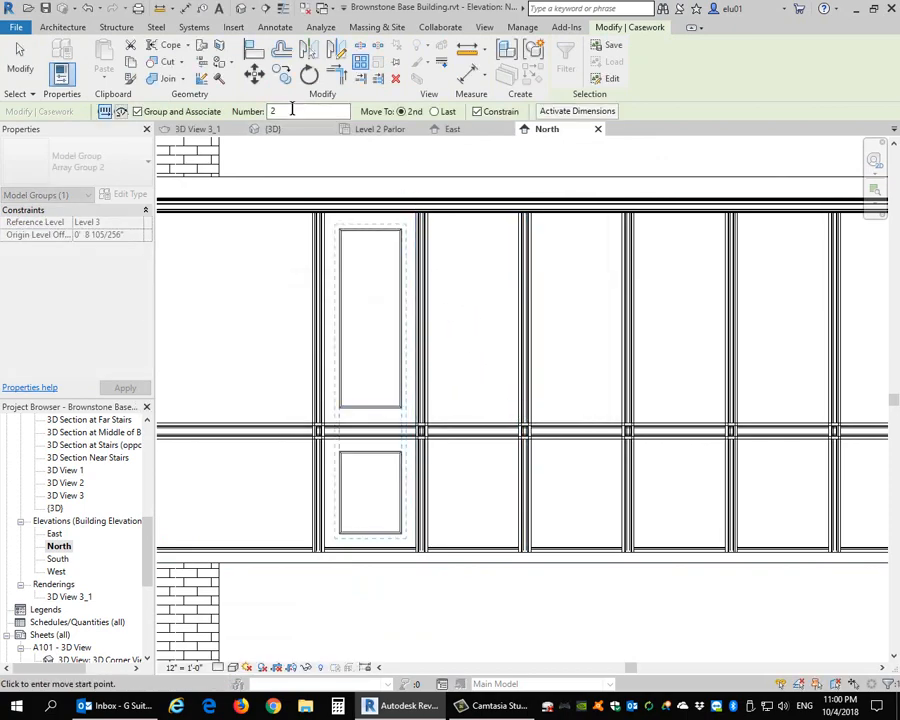
double_click(292, 110)
text(6)
click(470, 288)
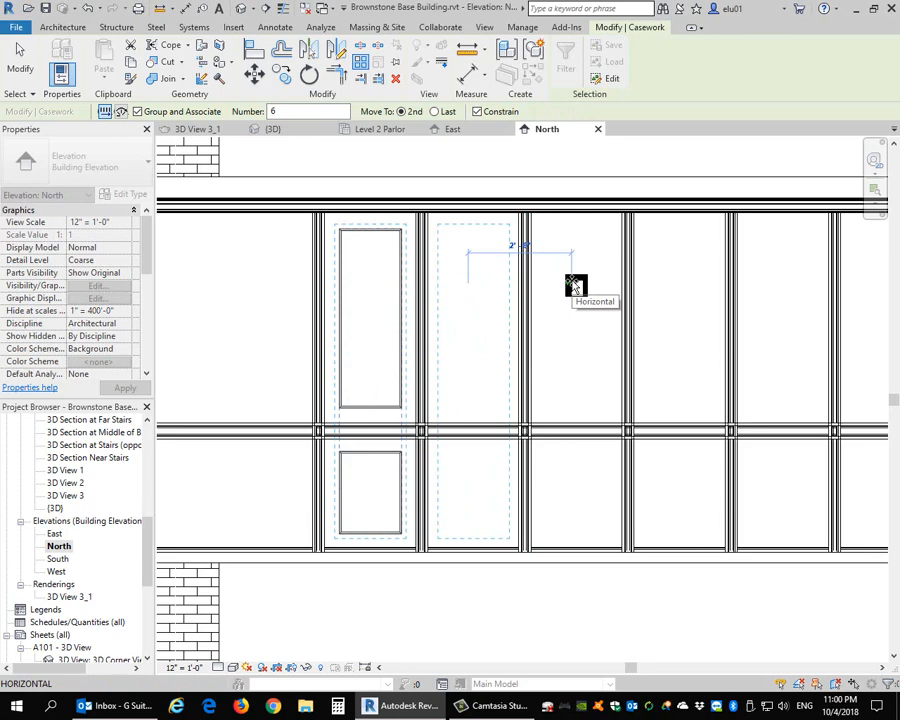
click(575, 285)
Try counts of 5 and 4 for the molding array and restore the count to 6
scroll(580, 320, down, 2)
middle_drag(628, 325, 478, 332)
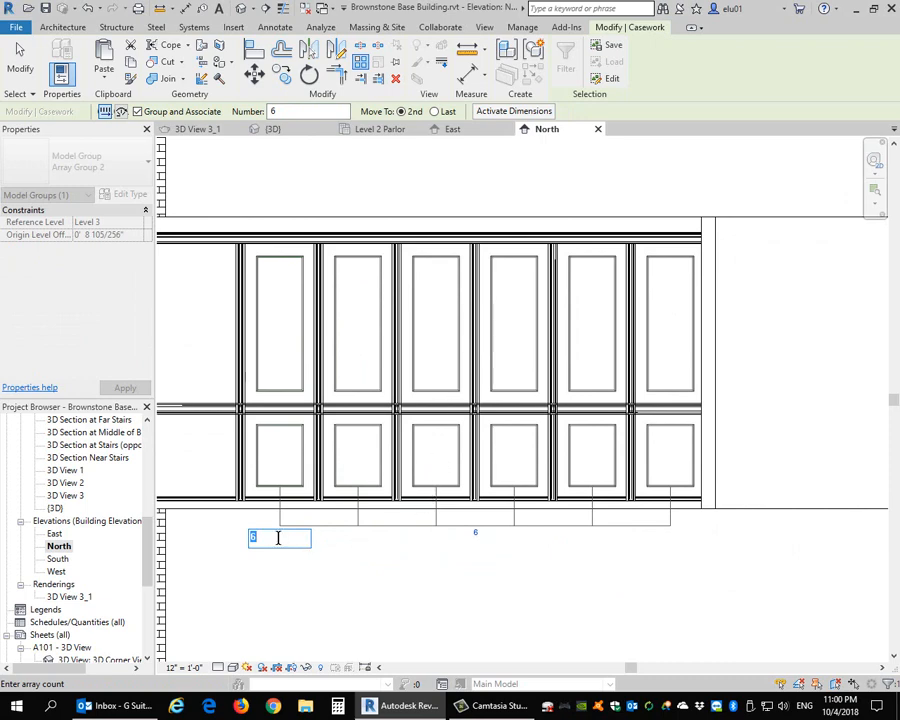
text(5)
key(Return)
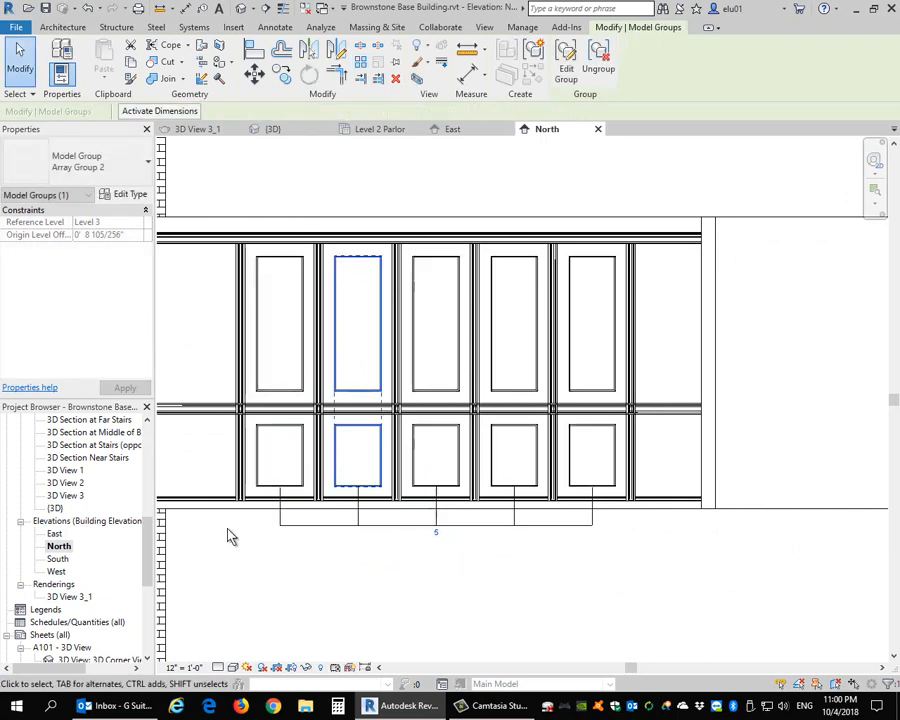
click(436, 533)
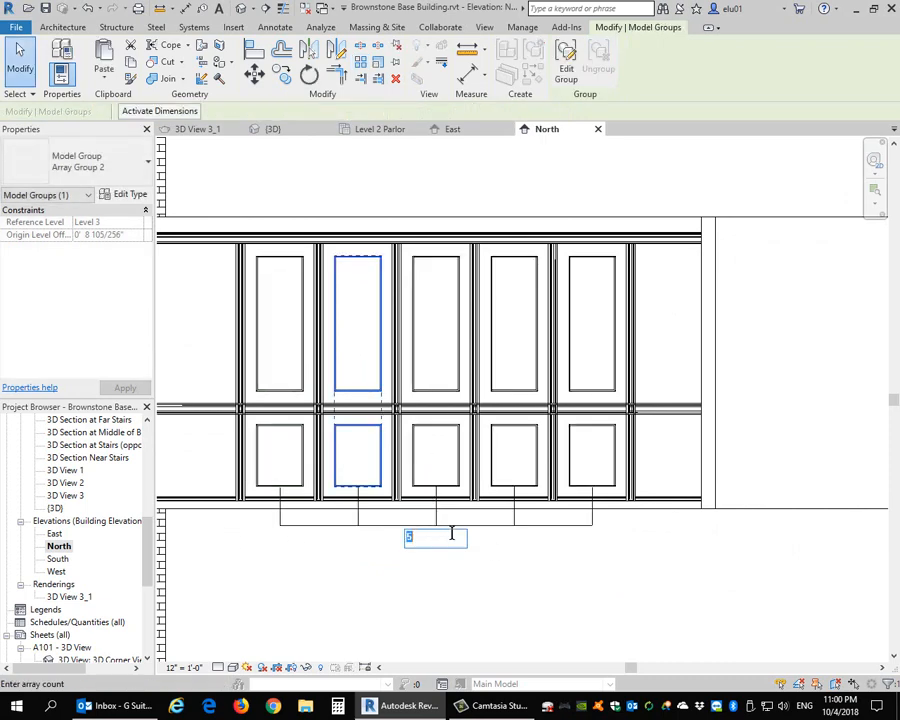
text(4)
key(Return)
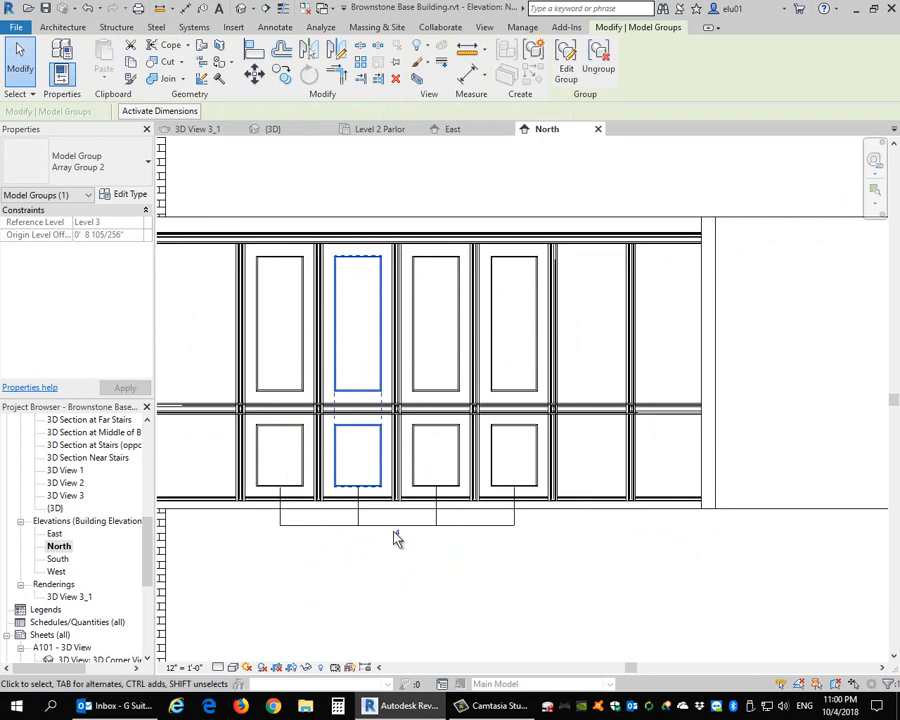
click(396, 537)
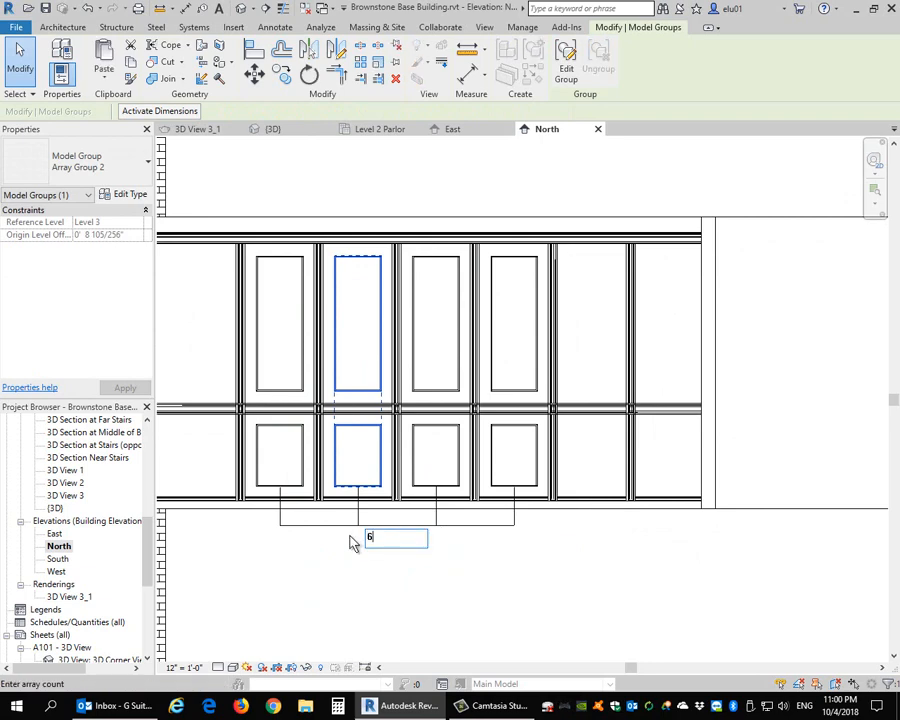
key(Return)
click(449, 587)
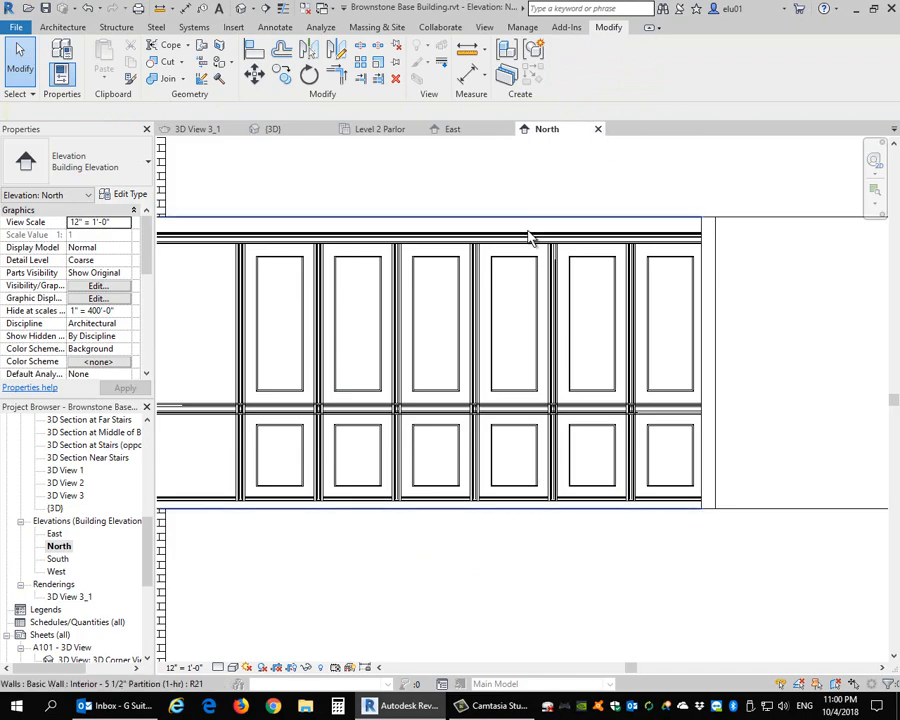
Return to the default 3D view and frame the six panelled bays up to the wall corner
scroll(527, 375, down, 2)
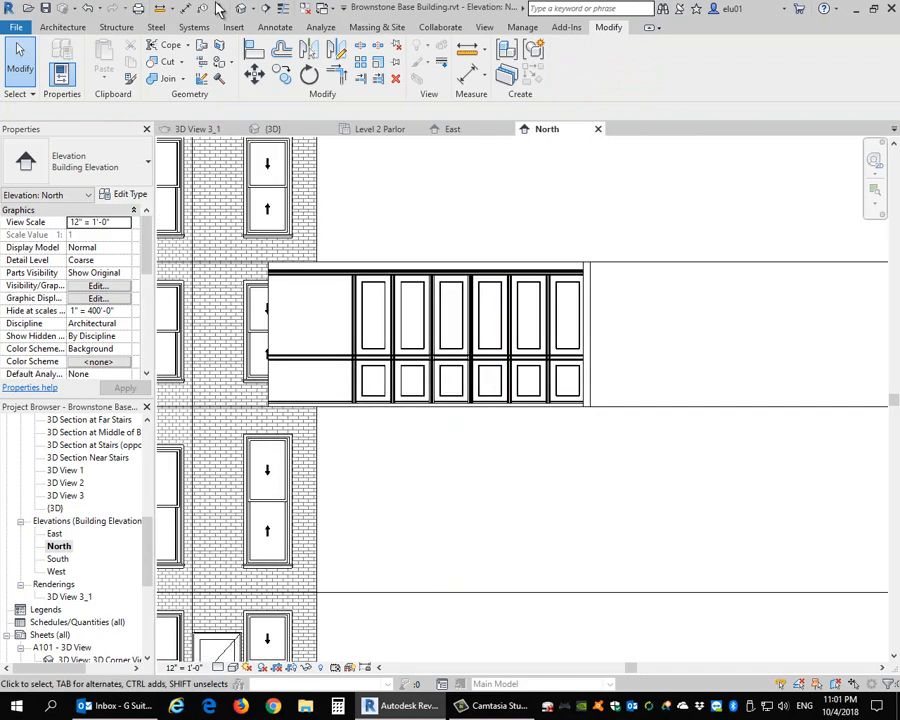
click(240, 9)
shift+middle_drag(628, 405, 633, 436)
scroll(645, 420, down, 2)
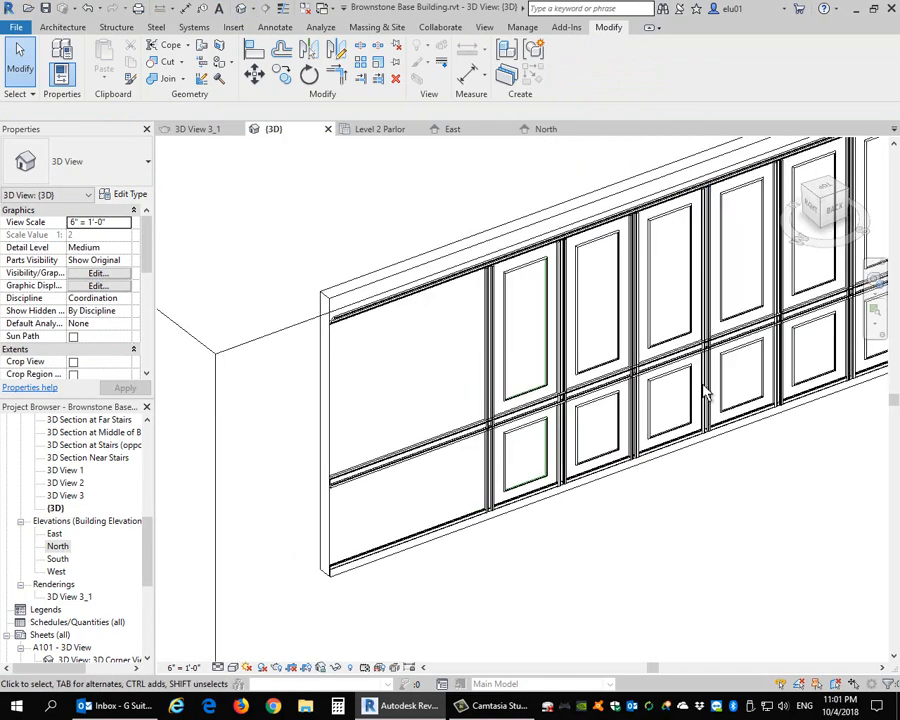
middle_drag(705, 392, 502, 446)
scroll(605, 430, down, 1)
middle_drag(612, 428, 763, 385)
scroll(636, 408, up, 1)
middle_drag(648, 409, 668, 400)
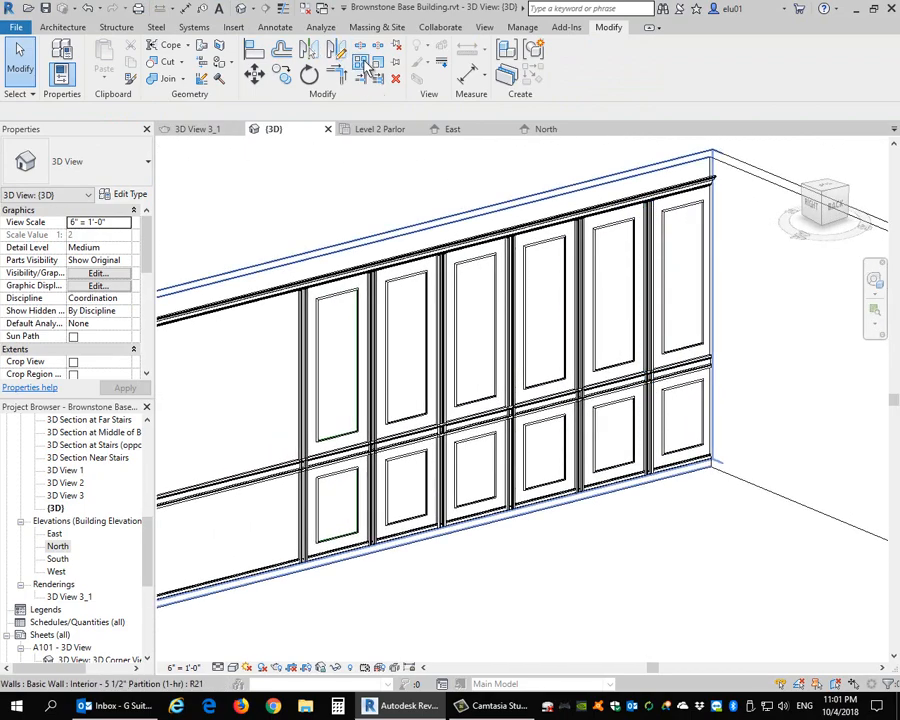
Render the 3D view at Draft quality and save the image to the project under its default name
click(484, 28)
click(324, 45)
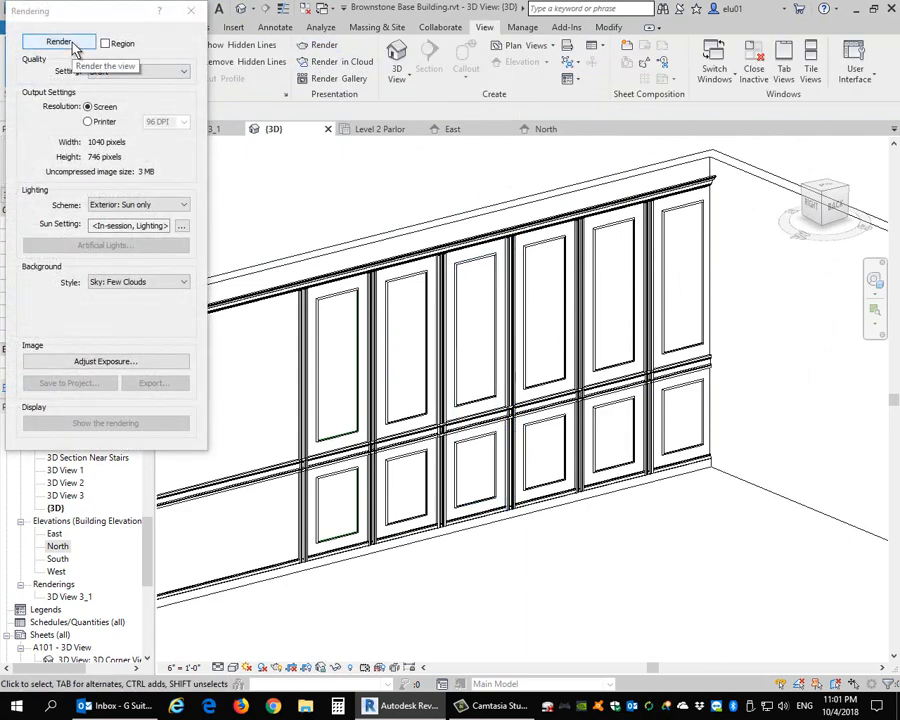
click(55, 38)
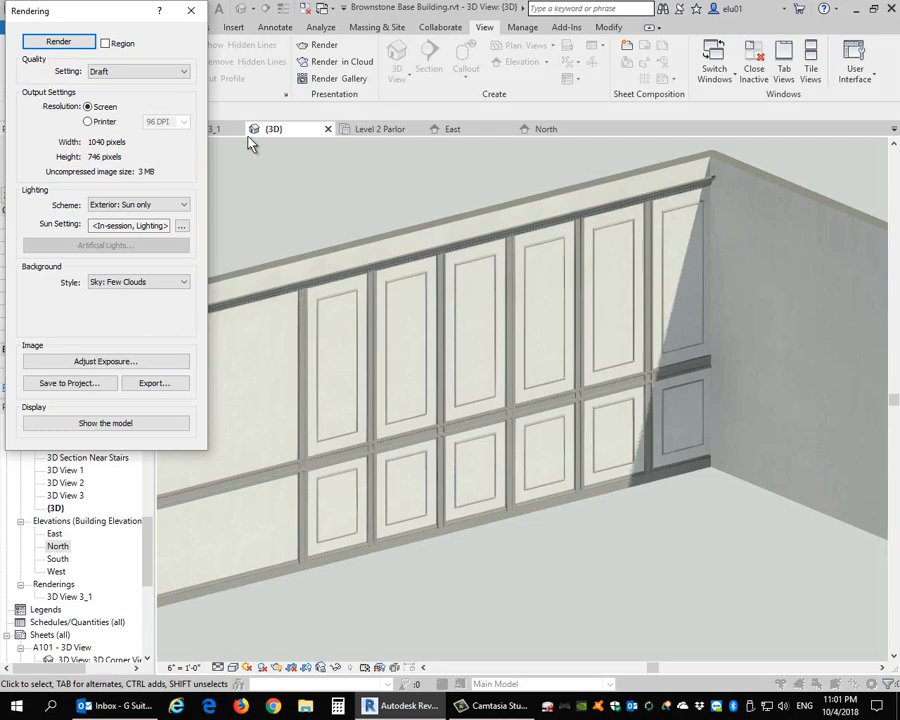
click(90, 383)
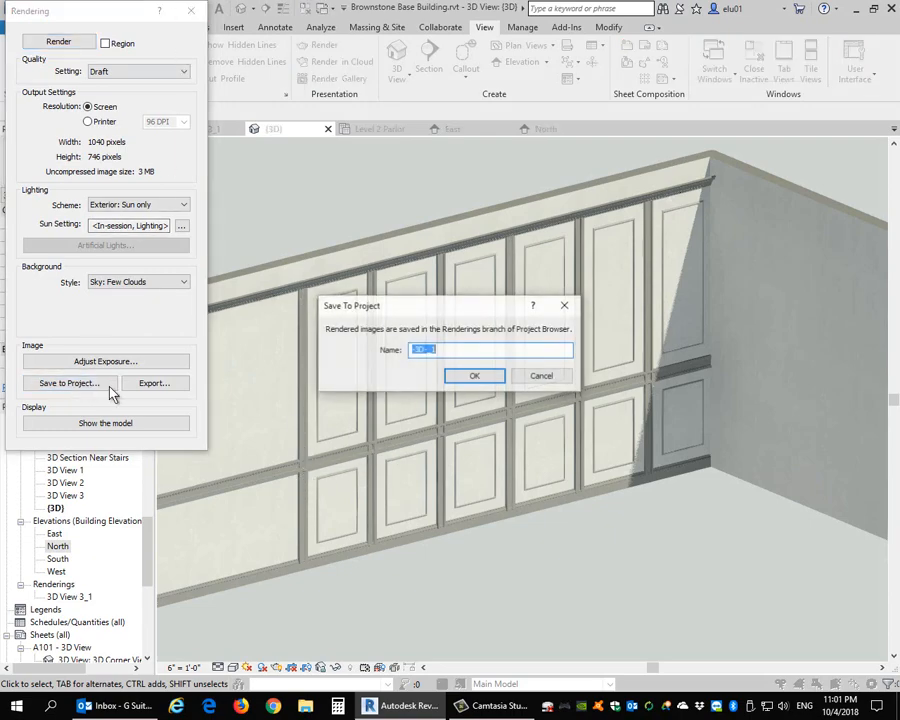
click(474, 377)
click(191, 11)
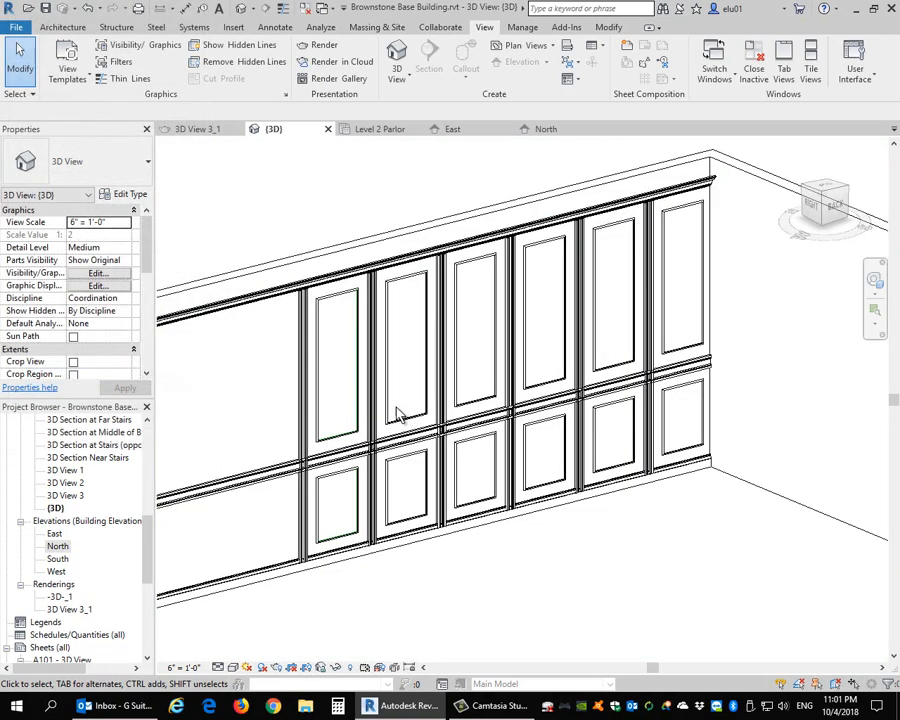
Open the first vertical's array group for editing and select the vertical wall sweep inside it
scroll(296, 302, up, 3)
click(310, 322)
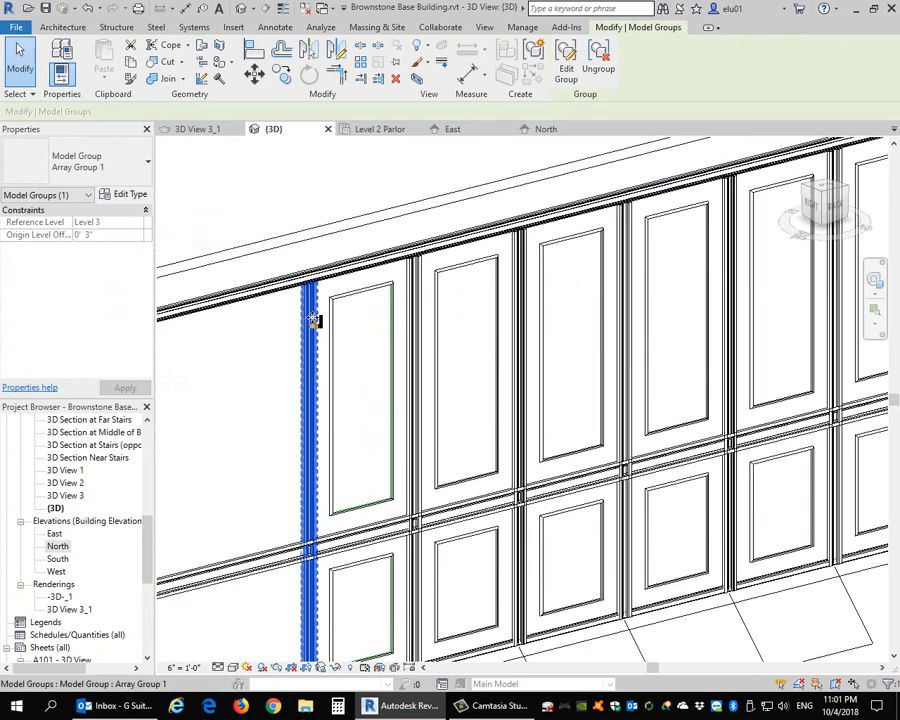
click(566, 66)
click(312, 309)
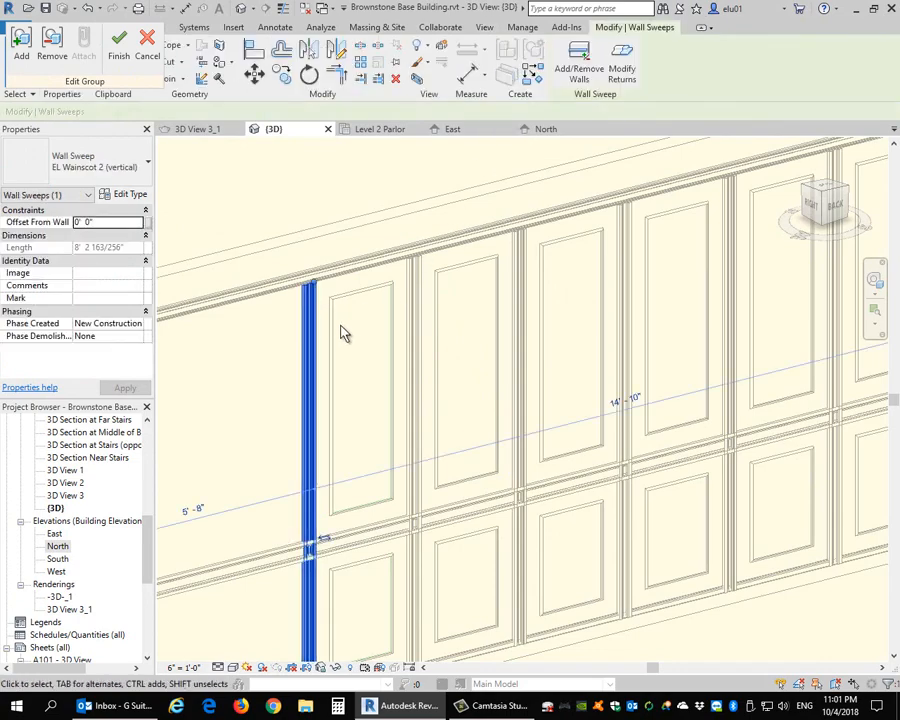
Assign the Oak Flooring material to the EL Wainscot 2 (vertical) wall sweep type
click(136, 198)
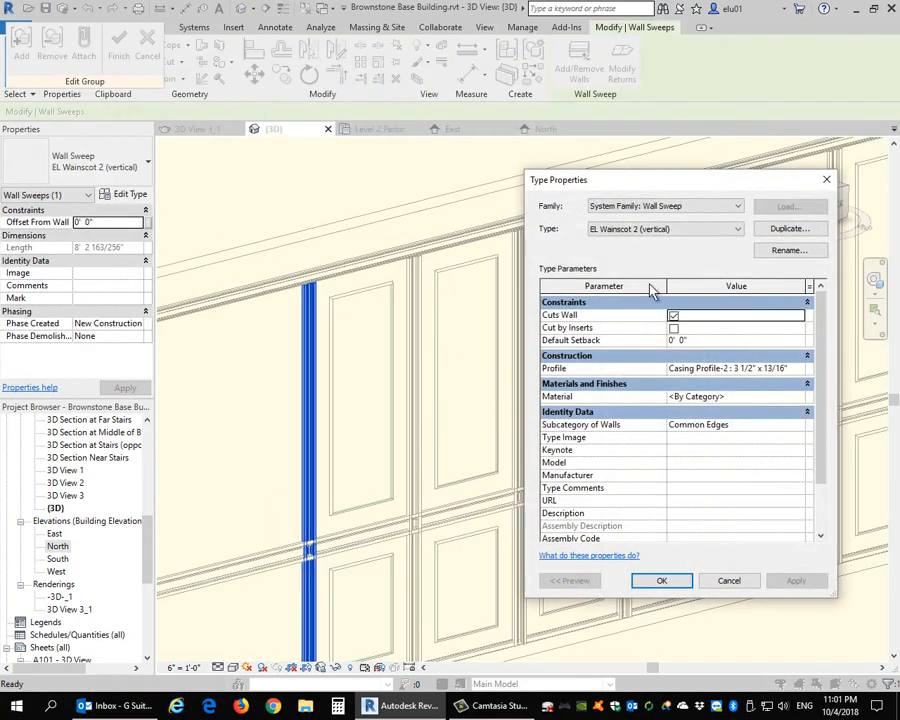
click(688, 398)
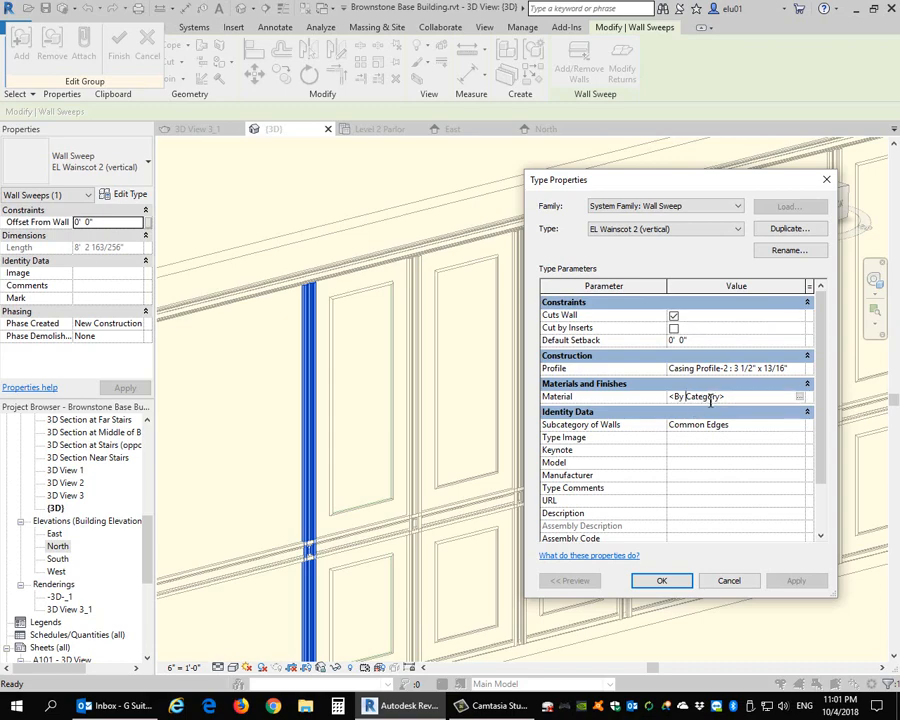
click(800, 398)
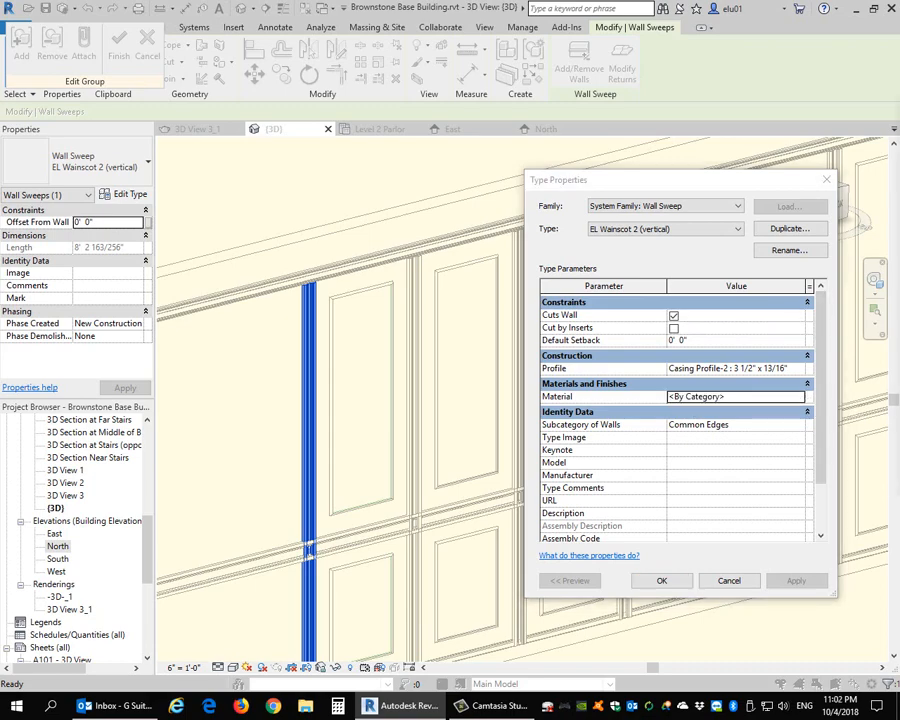
scroll(258, 300, down, 1)
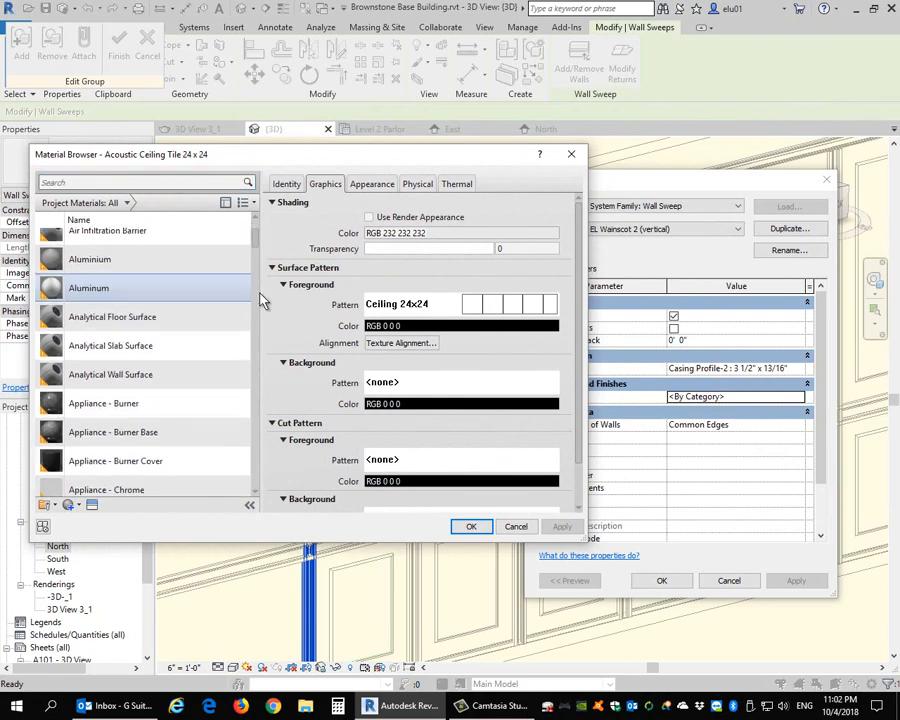
drag(260, 293, 255, 367)
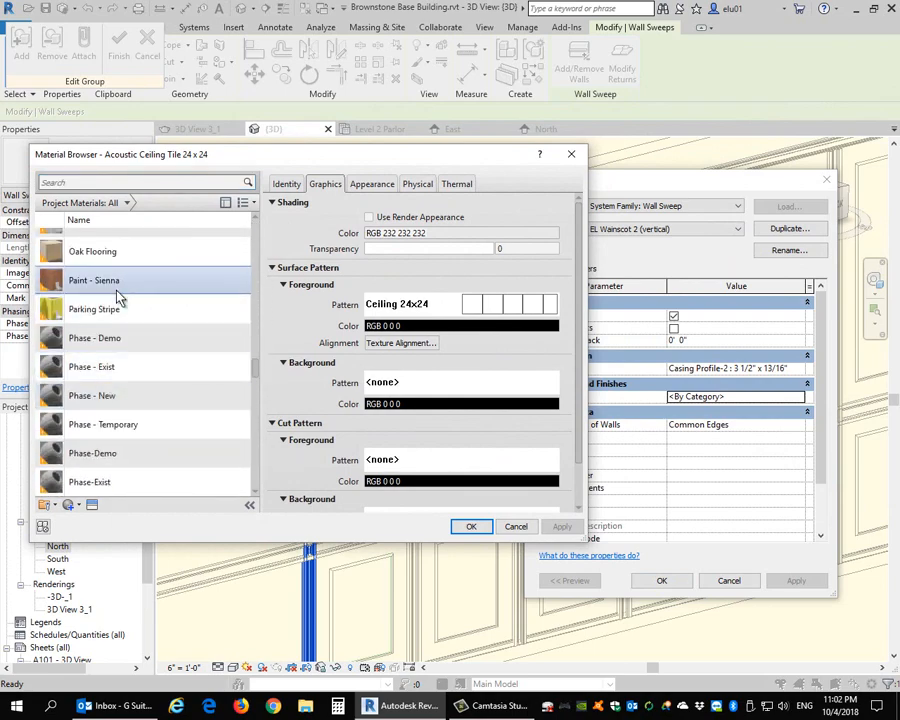
click(92, 252)
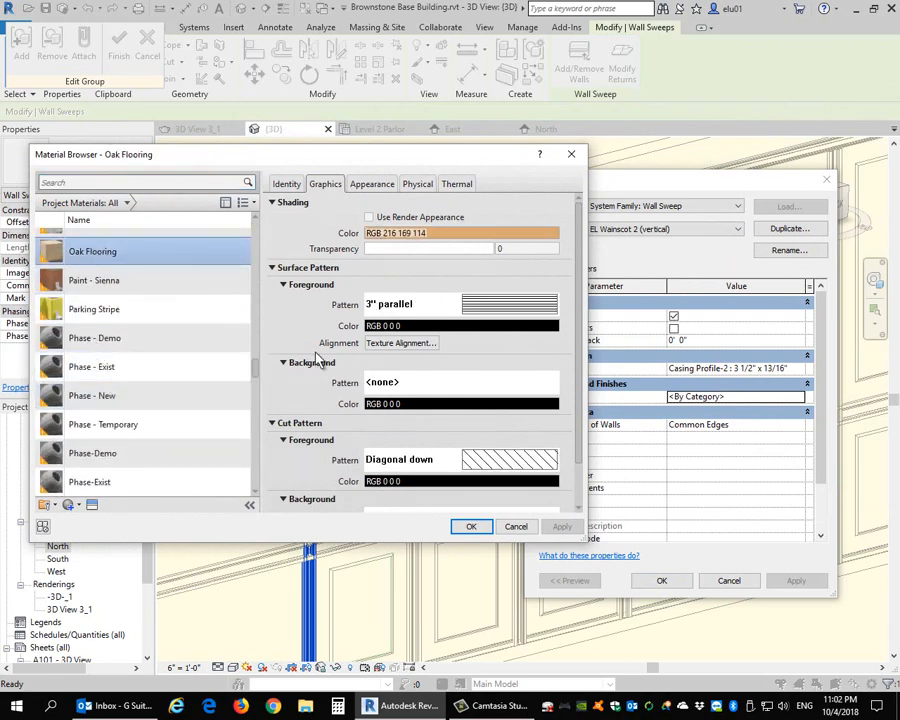
click(480, 530)
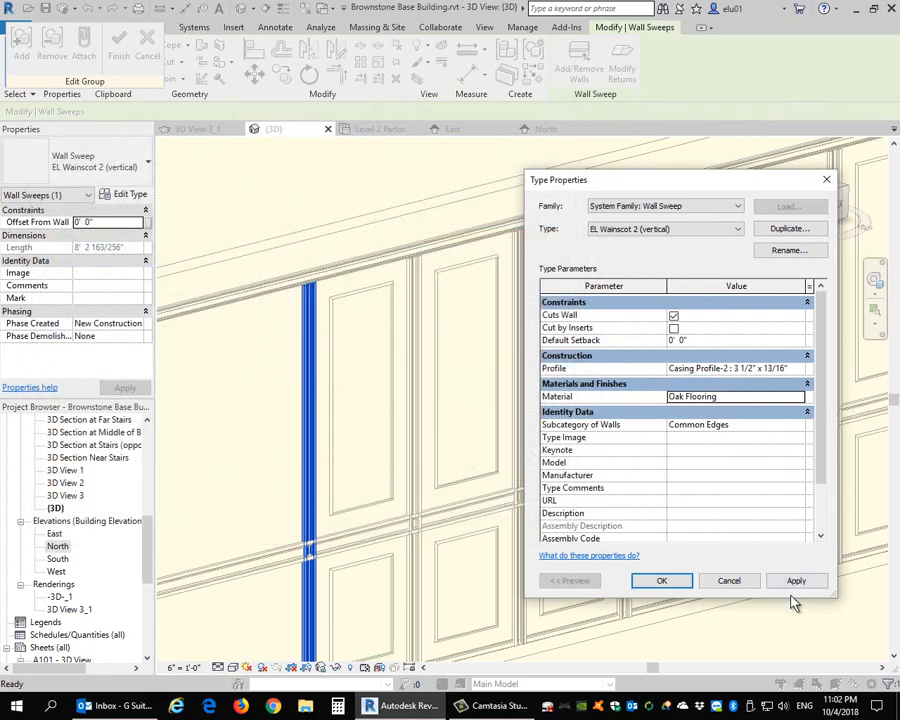
click(796, 581)
click(665, 583)
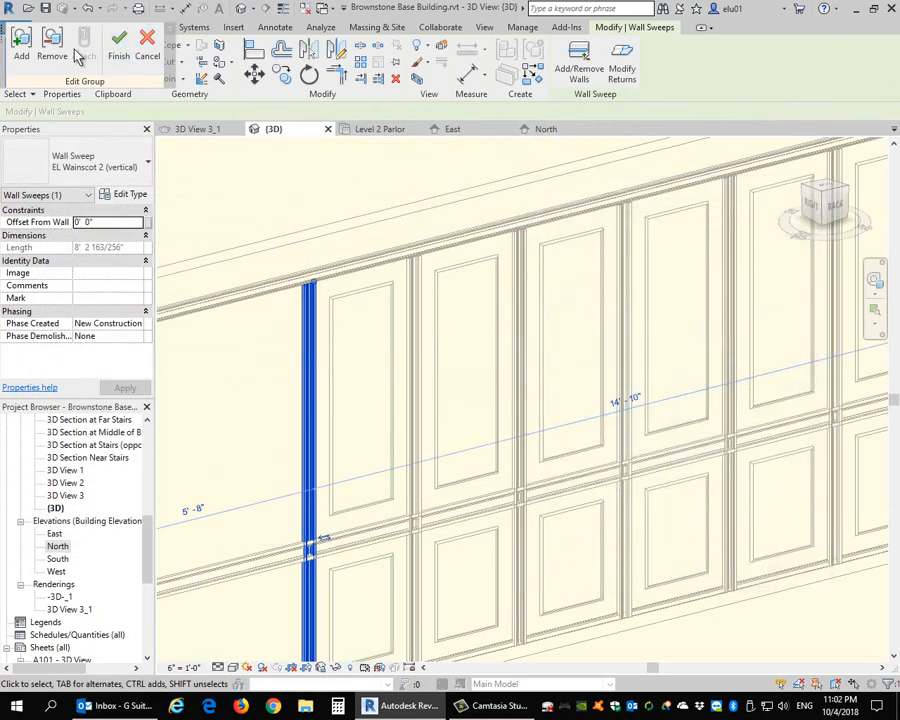
Finish editing the vertical's array group and switch the 3D view to the Realistic visual style
drag(5, 75, 200, 176)
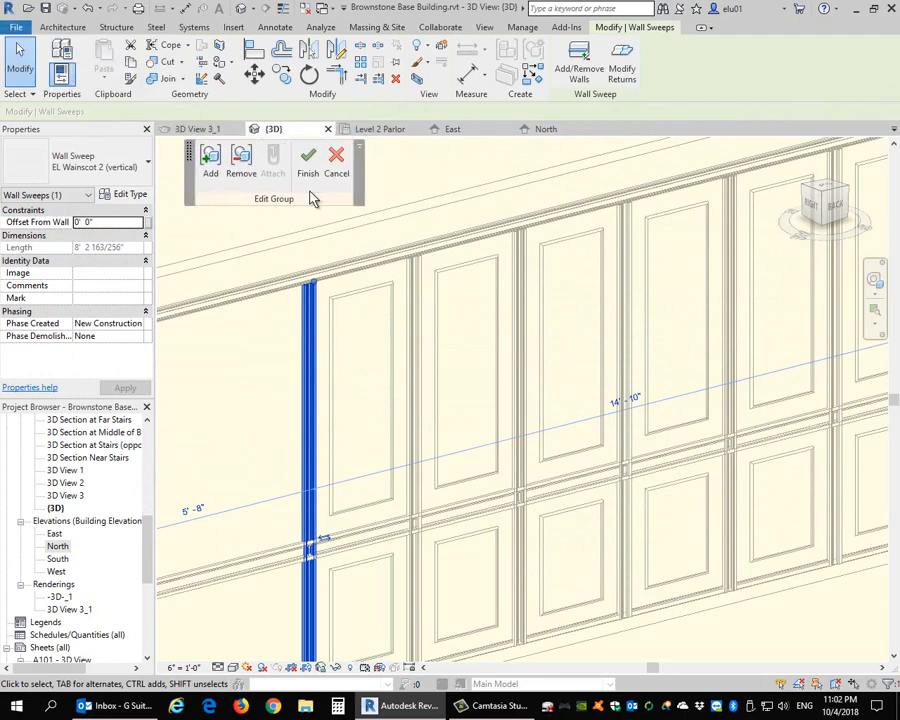
click(304, 145)
scroll(352, 222, down, 5)
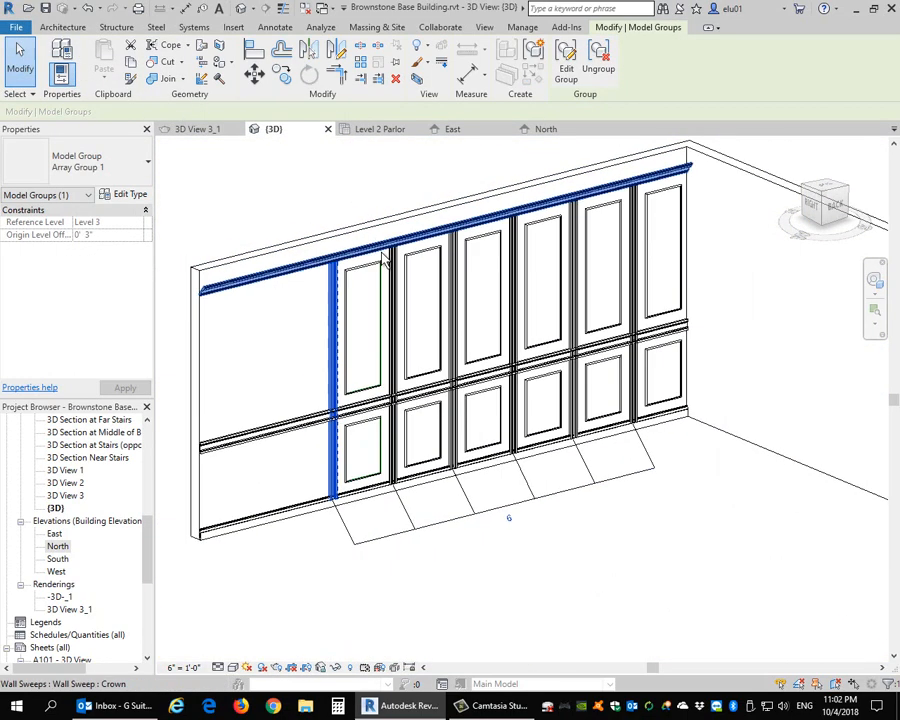
key(Escape)
click(233, 669)
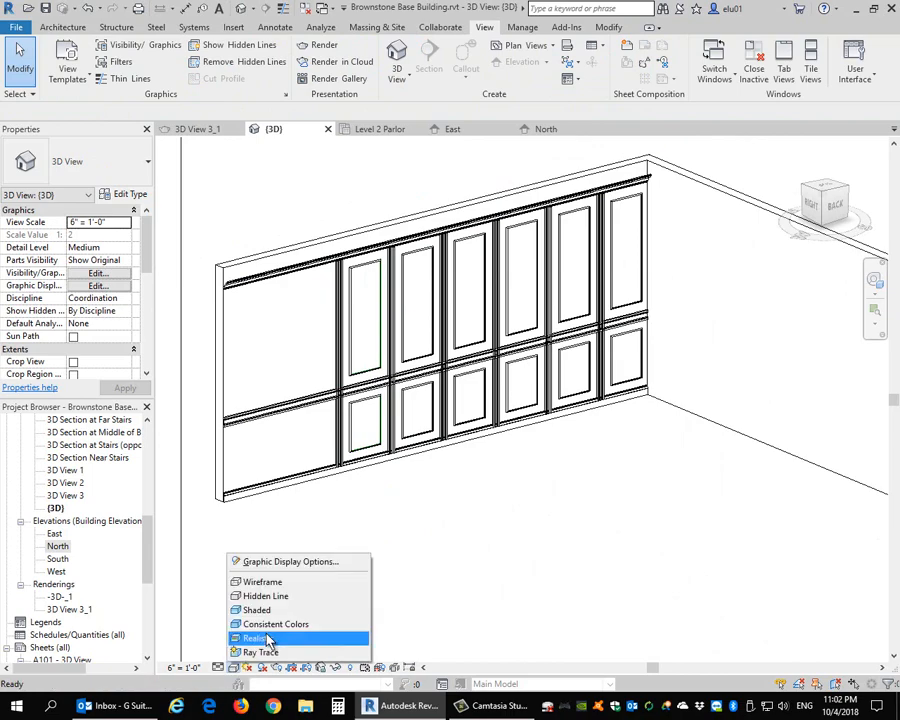
click(237, 638)
scroll(380, 398, up, 4)
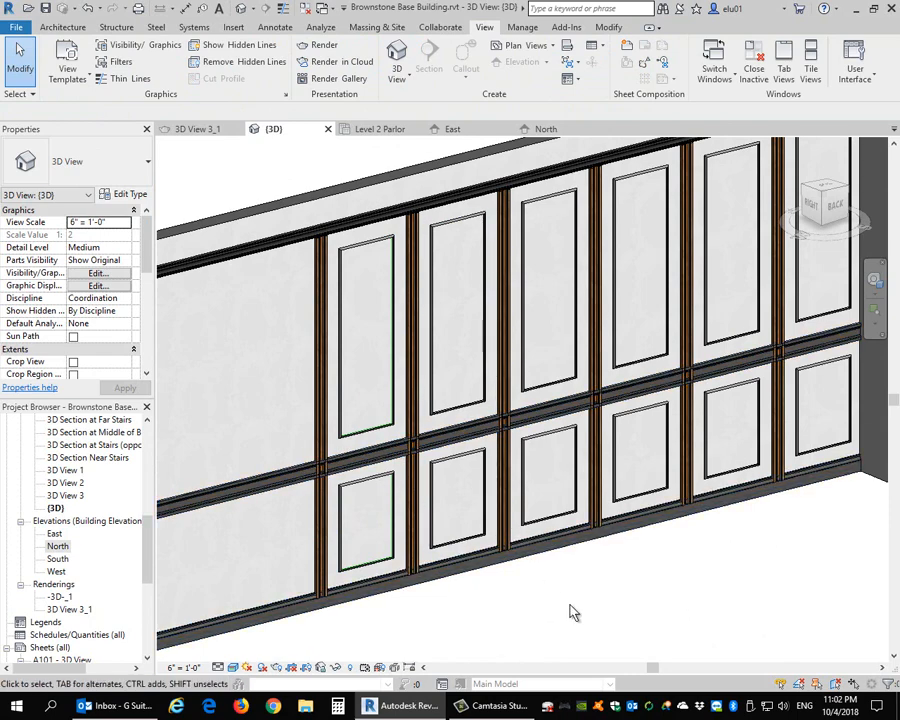
Assign the Oak Flooring material to the EL Wainscot 1 type of the horizontal mid-wall sweep
click(372, 466)
click(138, 197)
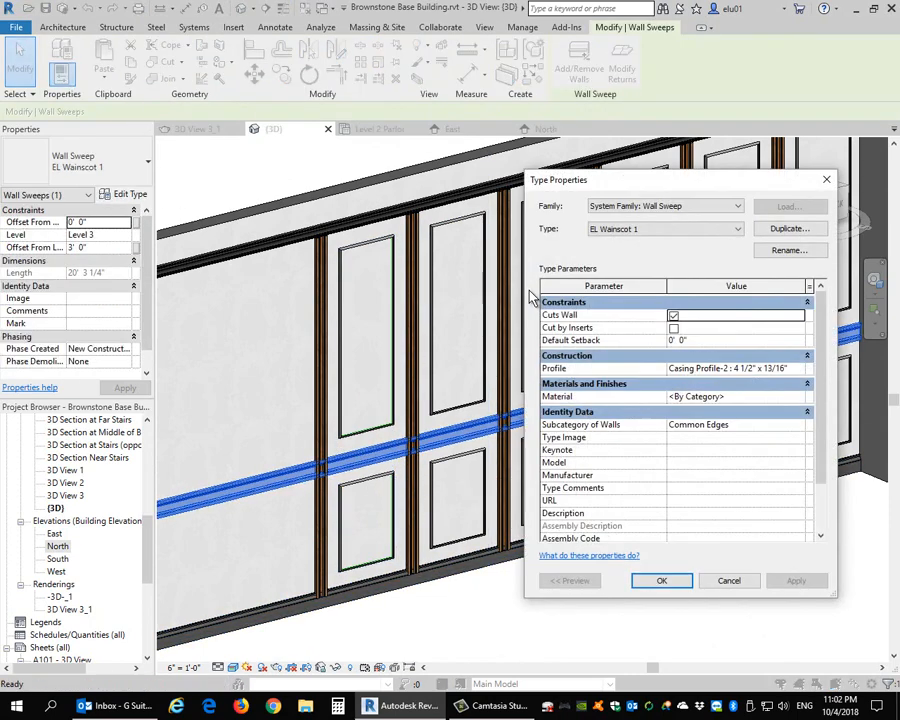
click(794, 397)
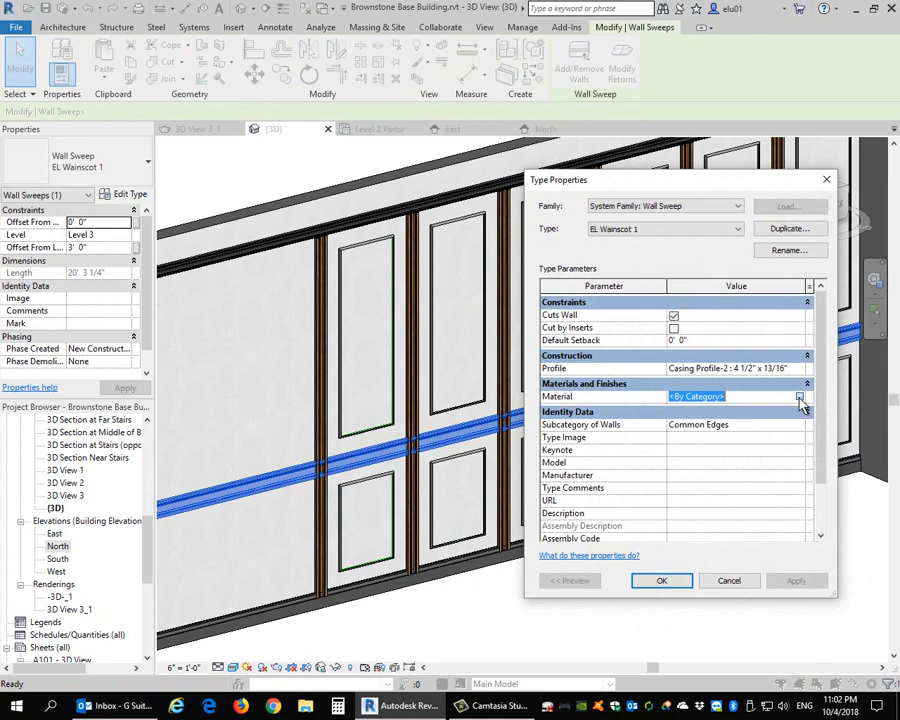
click(800, 397)
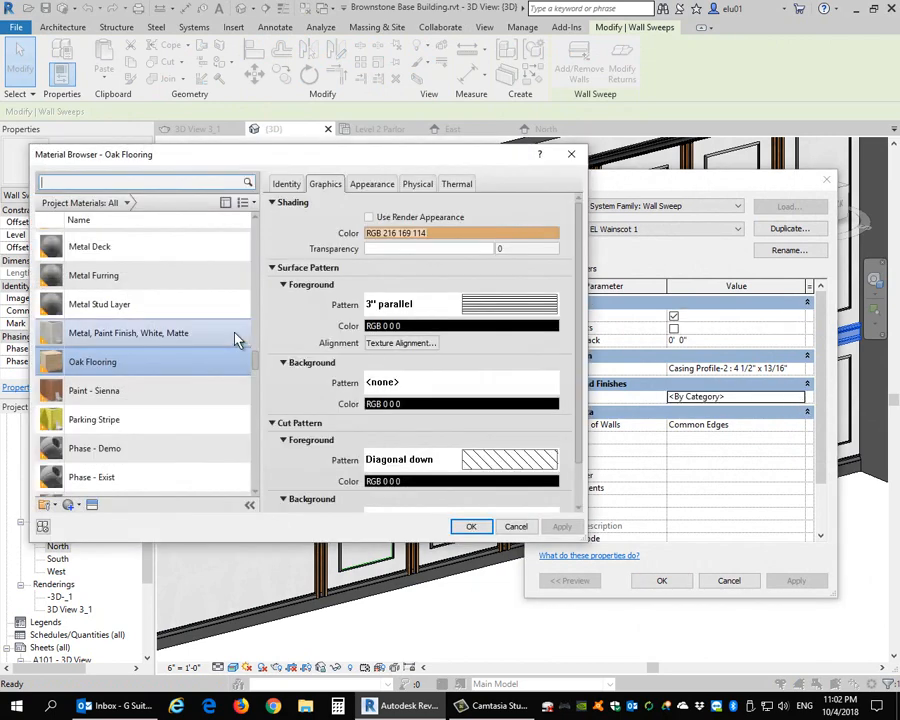
click(470, 526)
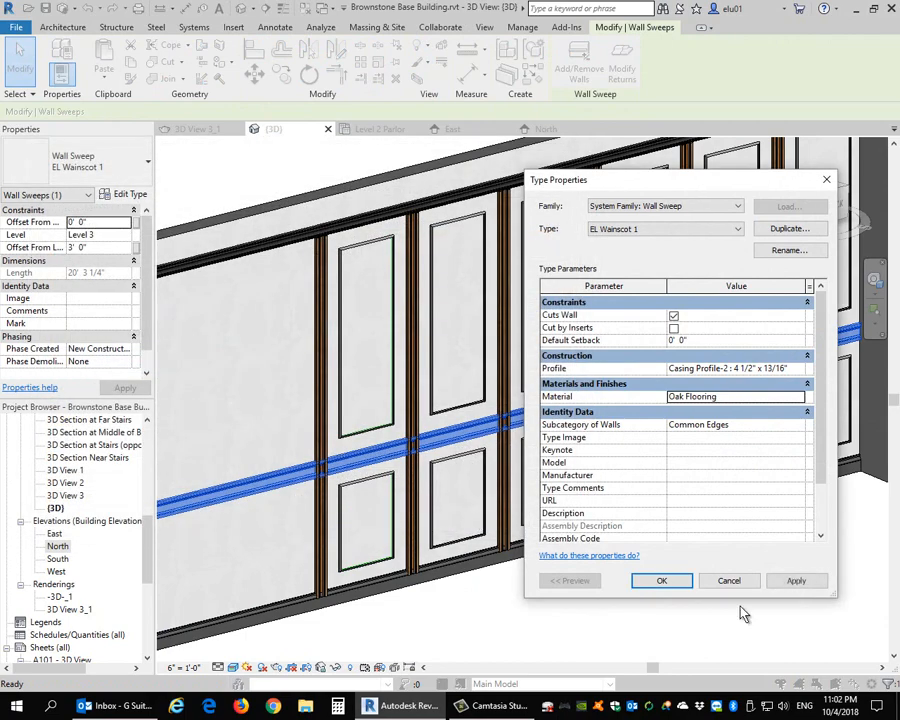
click(797, 581)
click(678, 585)
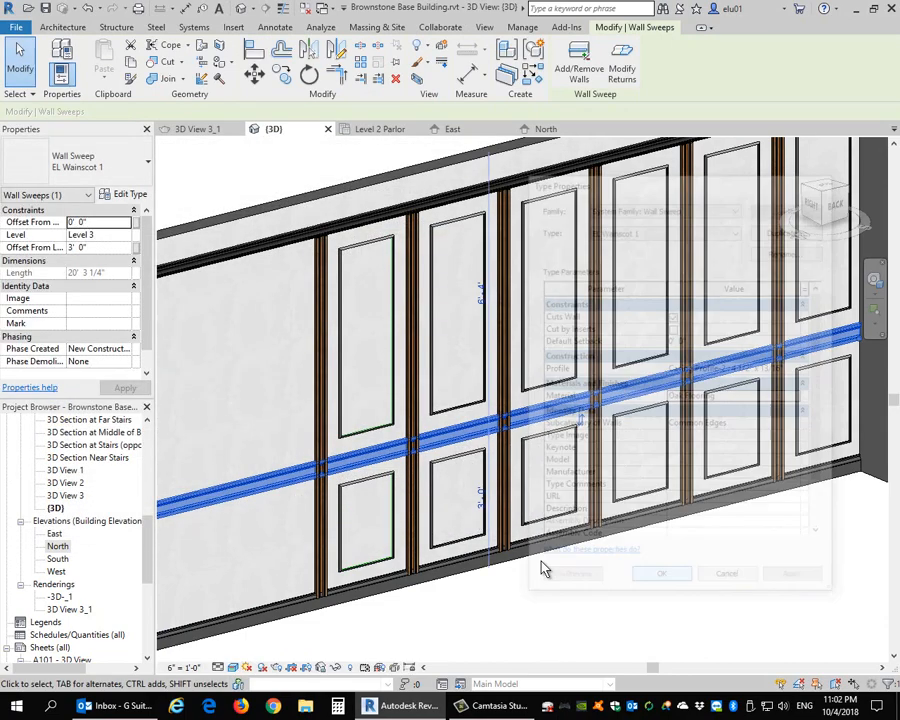
key(Escape)
scroll(720, 576, down, 3)
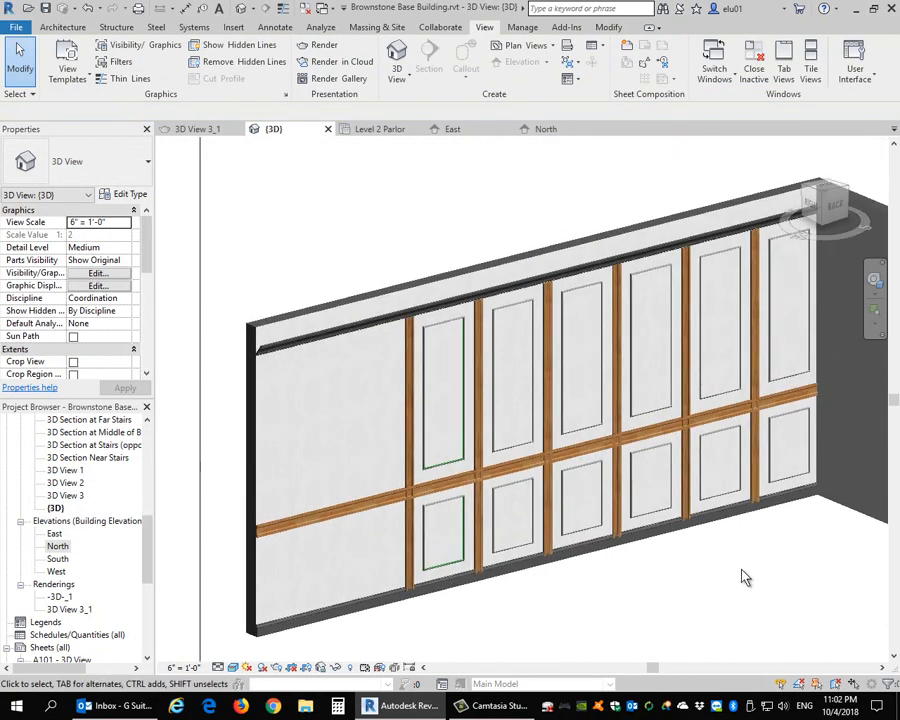
scroll(699, 545, up, 2)
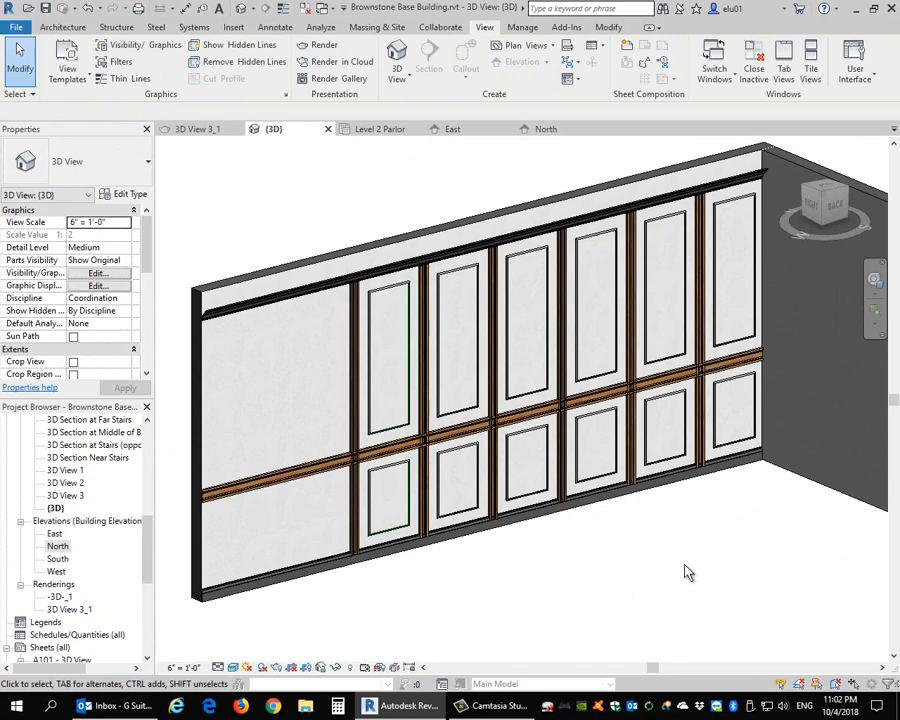